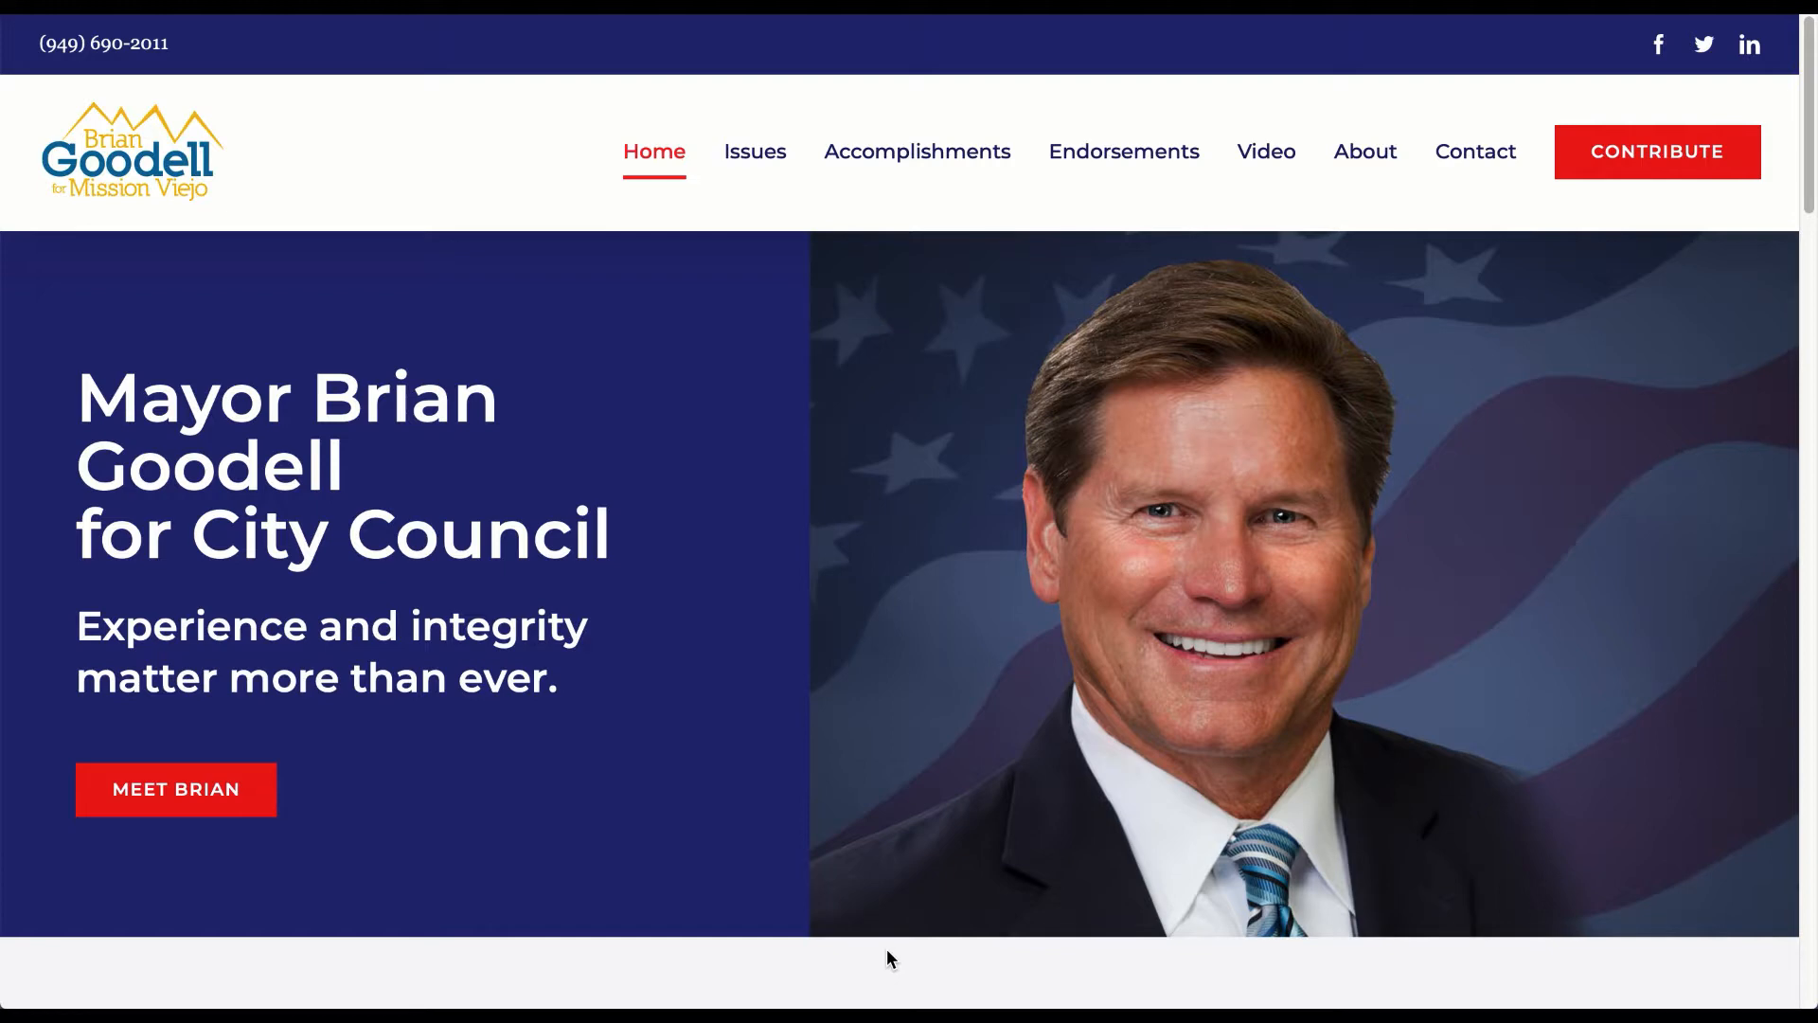
Look over the campaign site's home page down to the In The News section
scroll(887, 956, "down", 2)
scroll(890, 958, "down", 1)
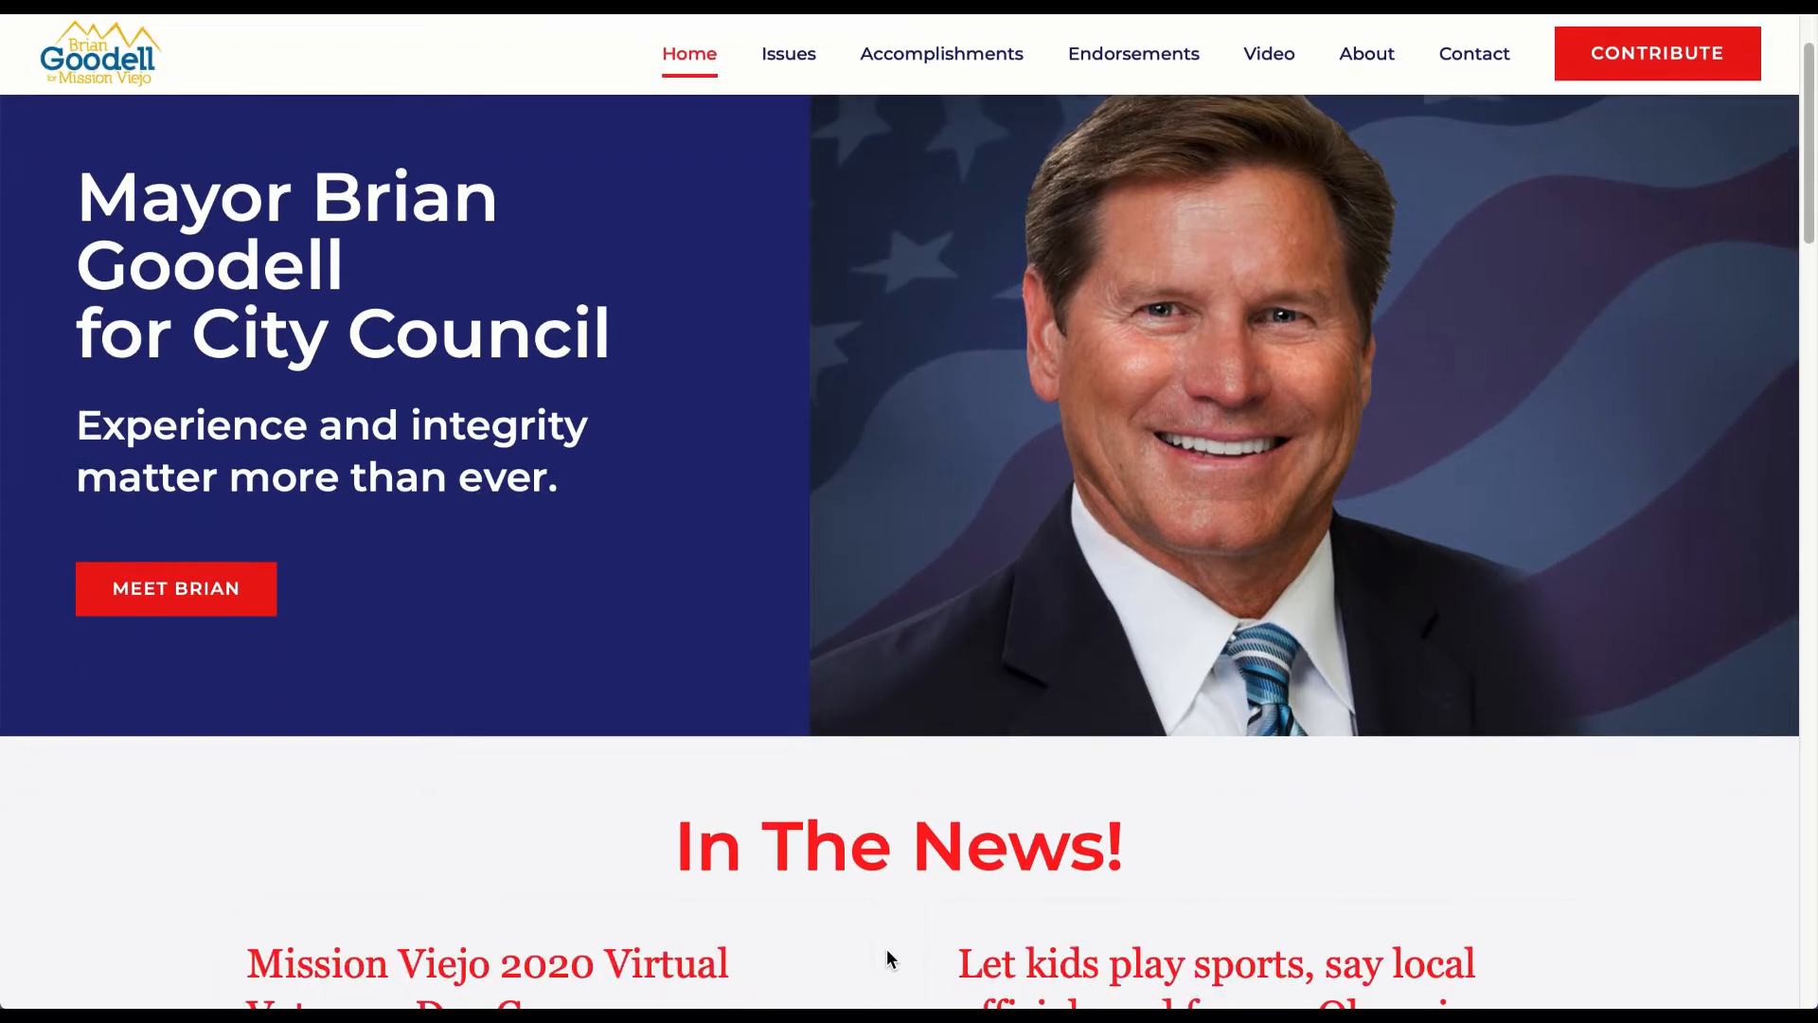
scroll(888, 955, "down", 4)
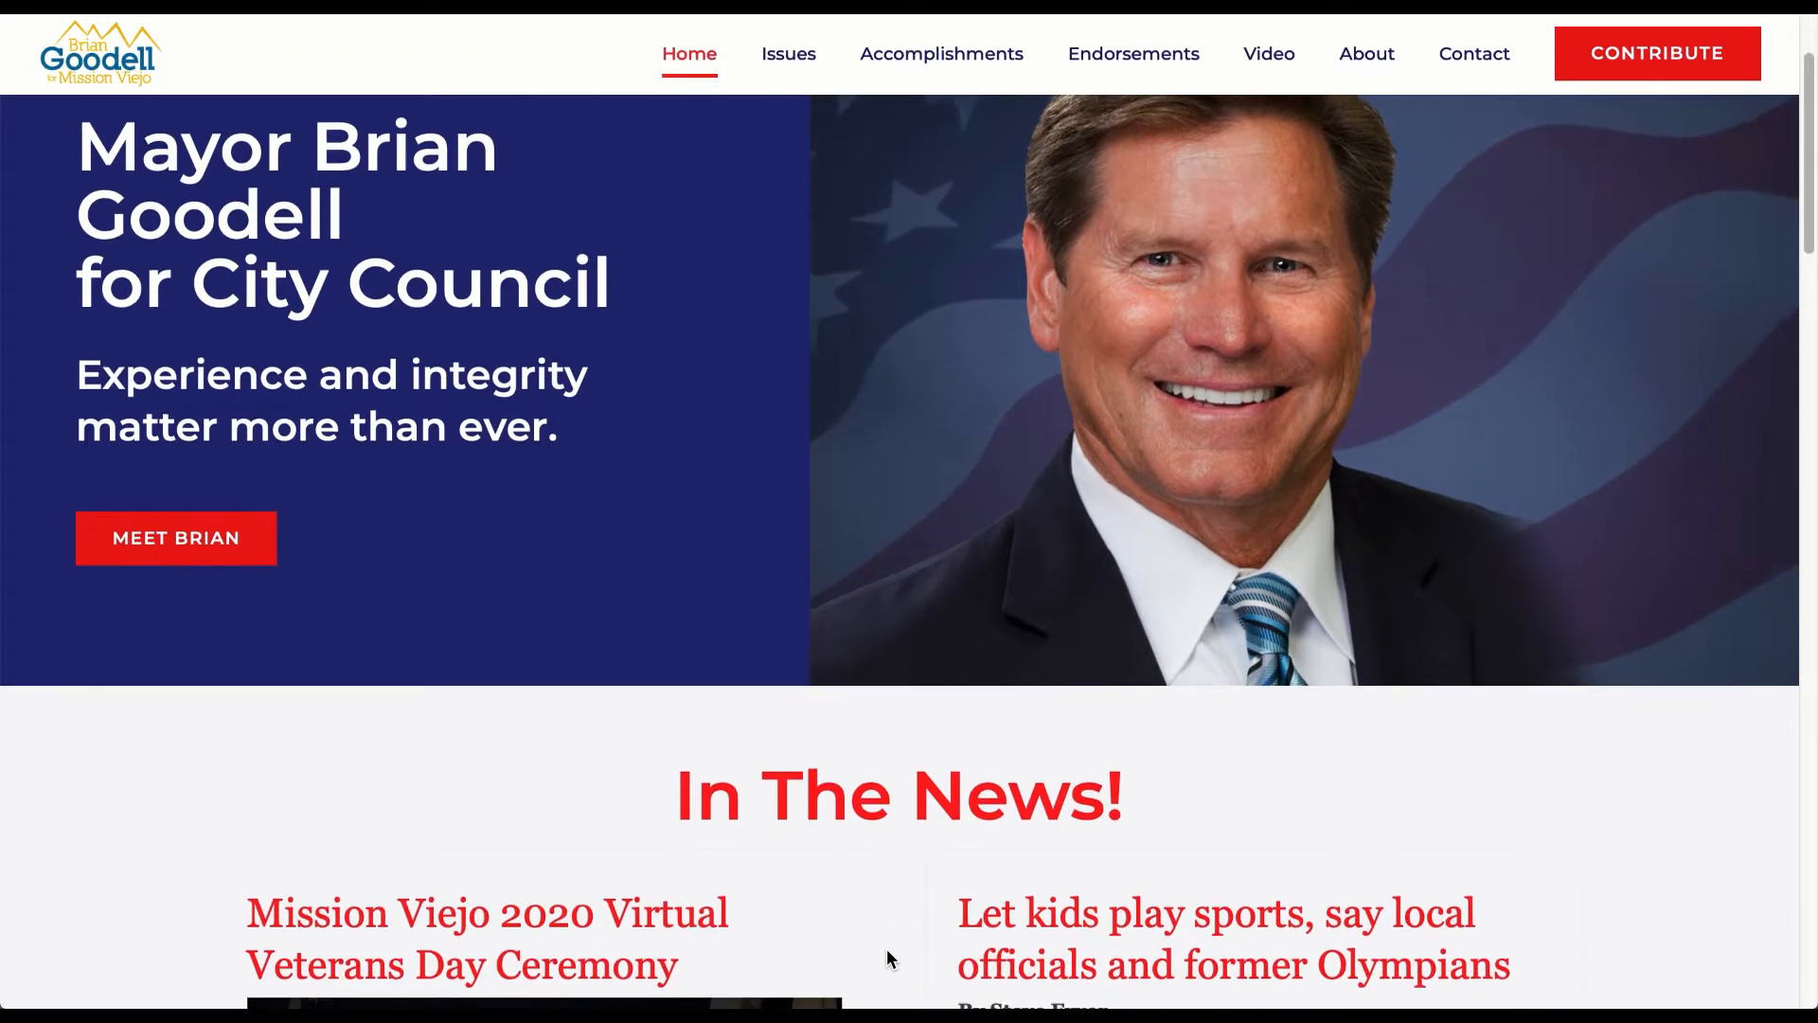
scroll(887, 952, "down", 2)
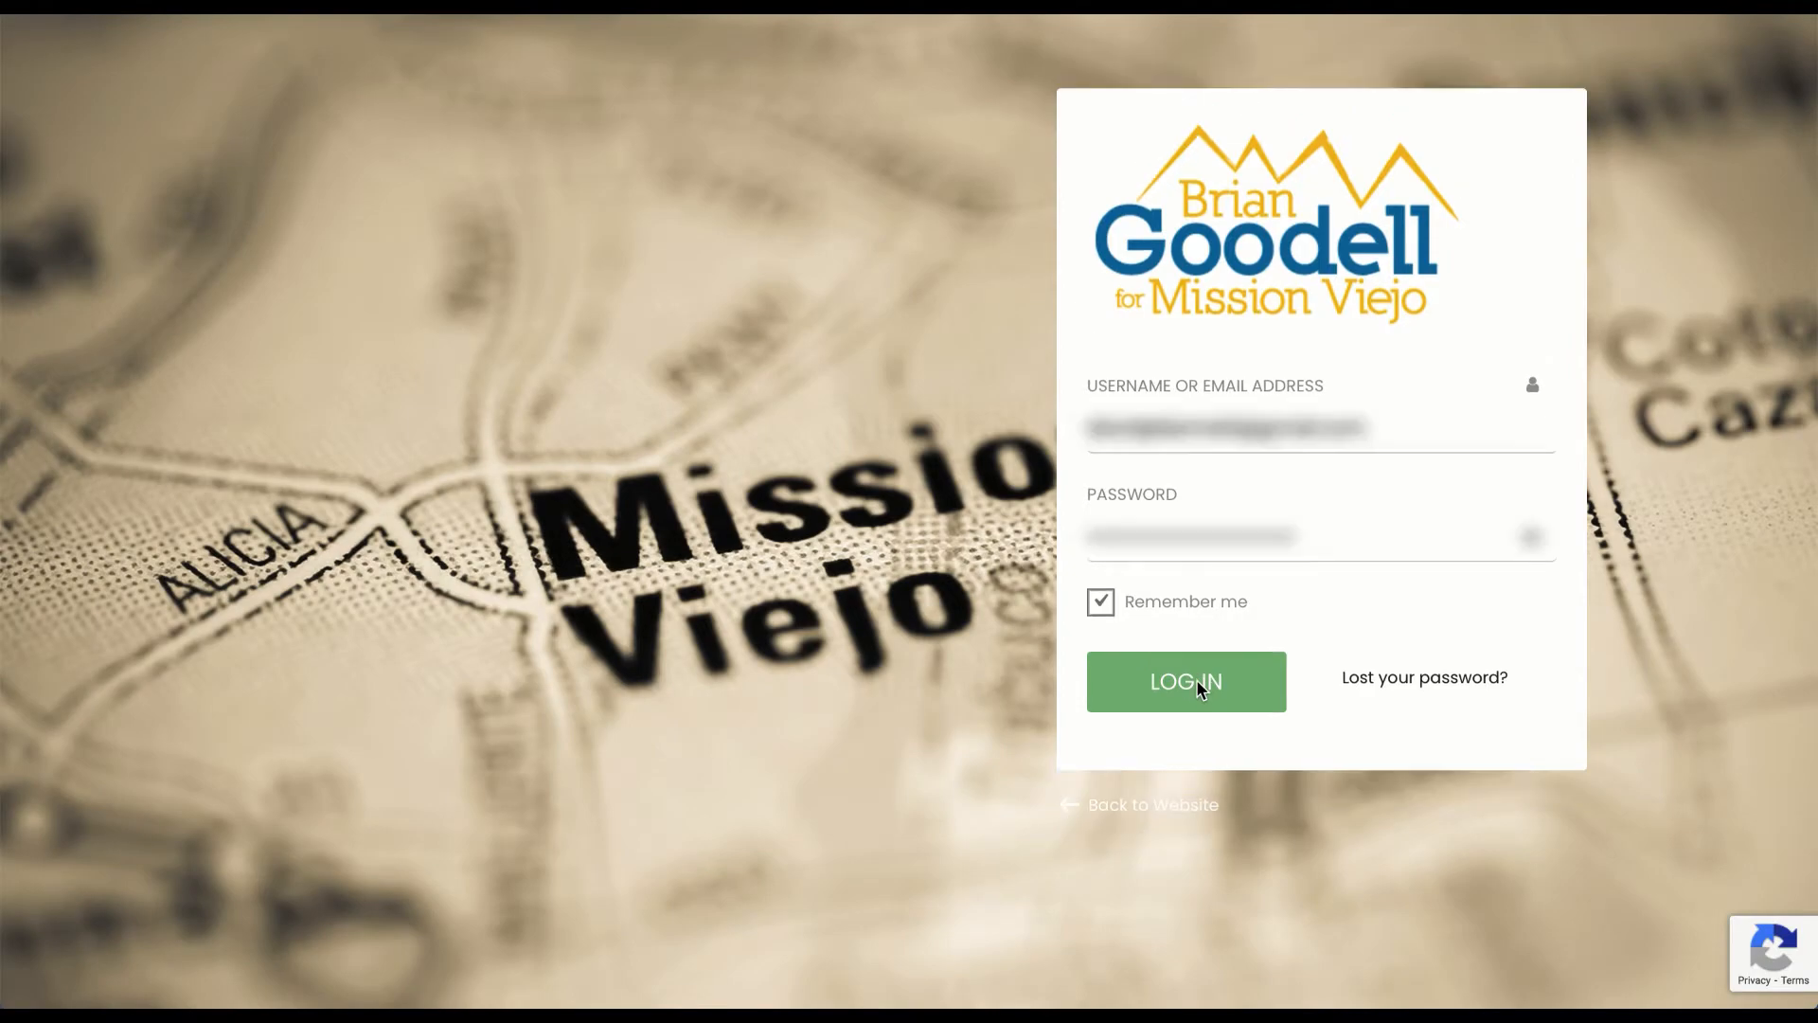
Log in to the WordPress site with the prefilled credentials and open the home page for editing
left_click(1196, 679)
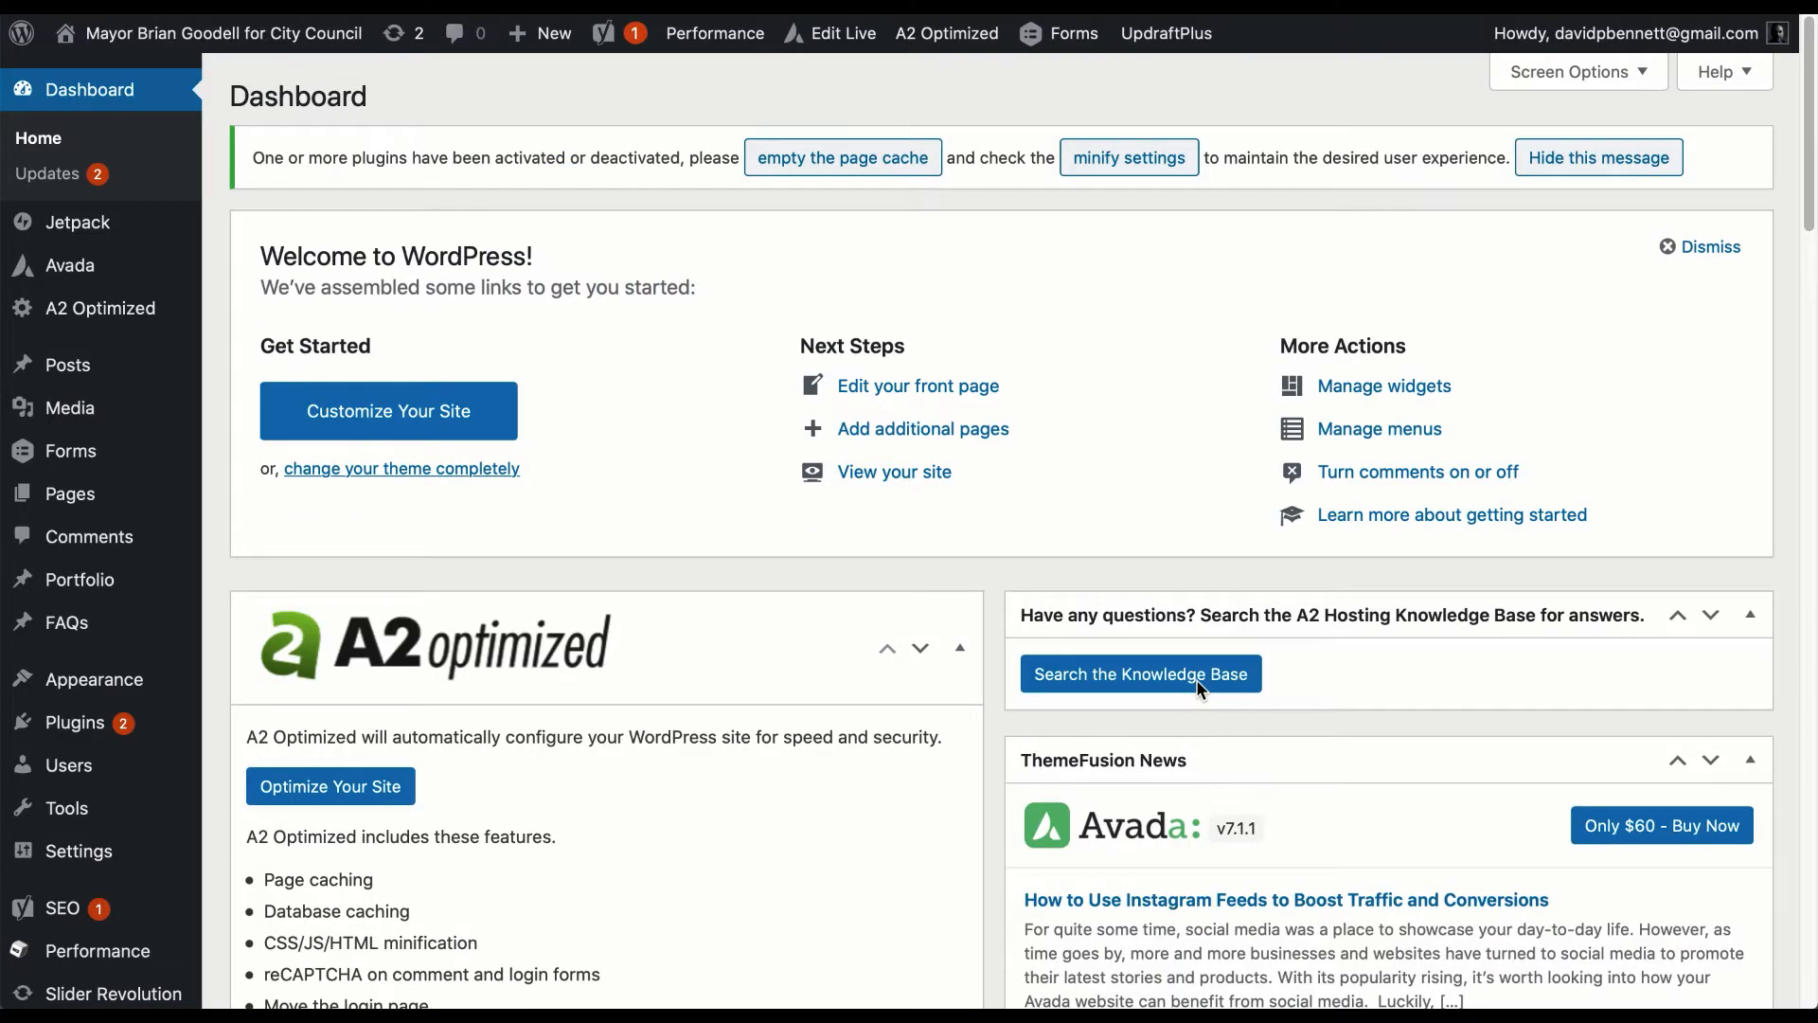
scroll(605, 582, "down", 7)
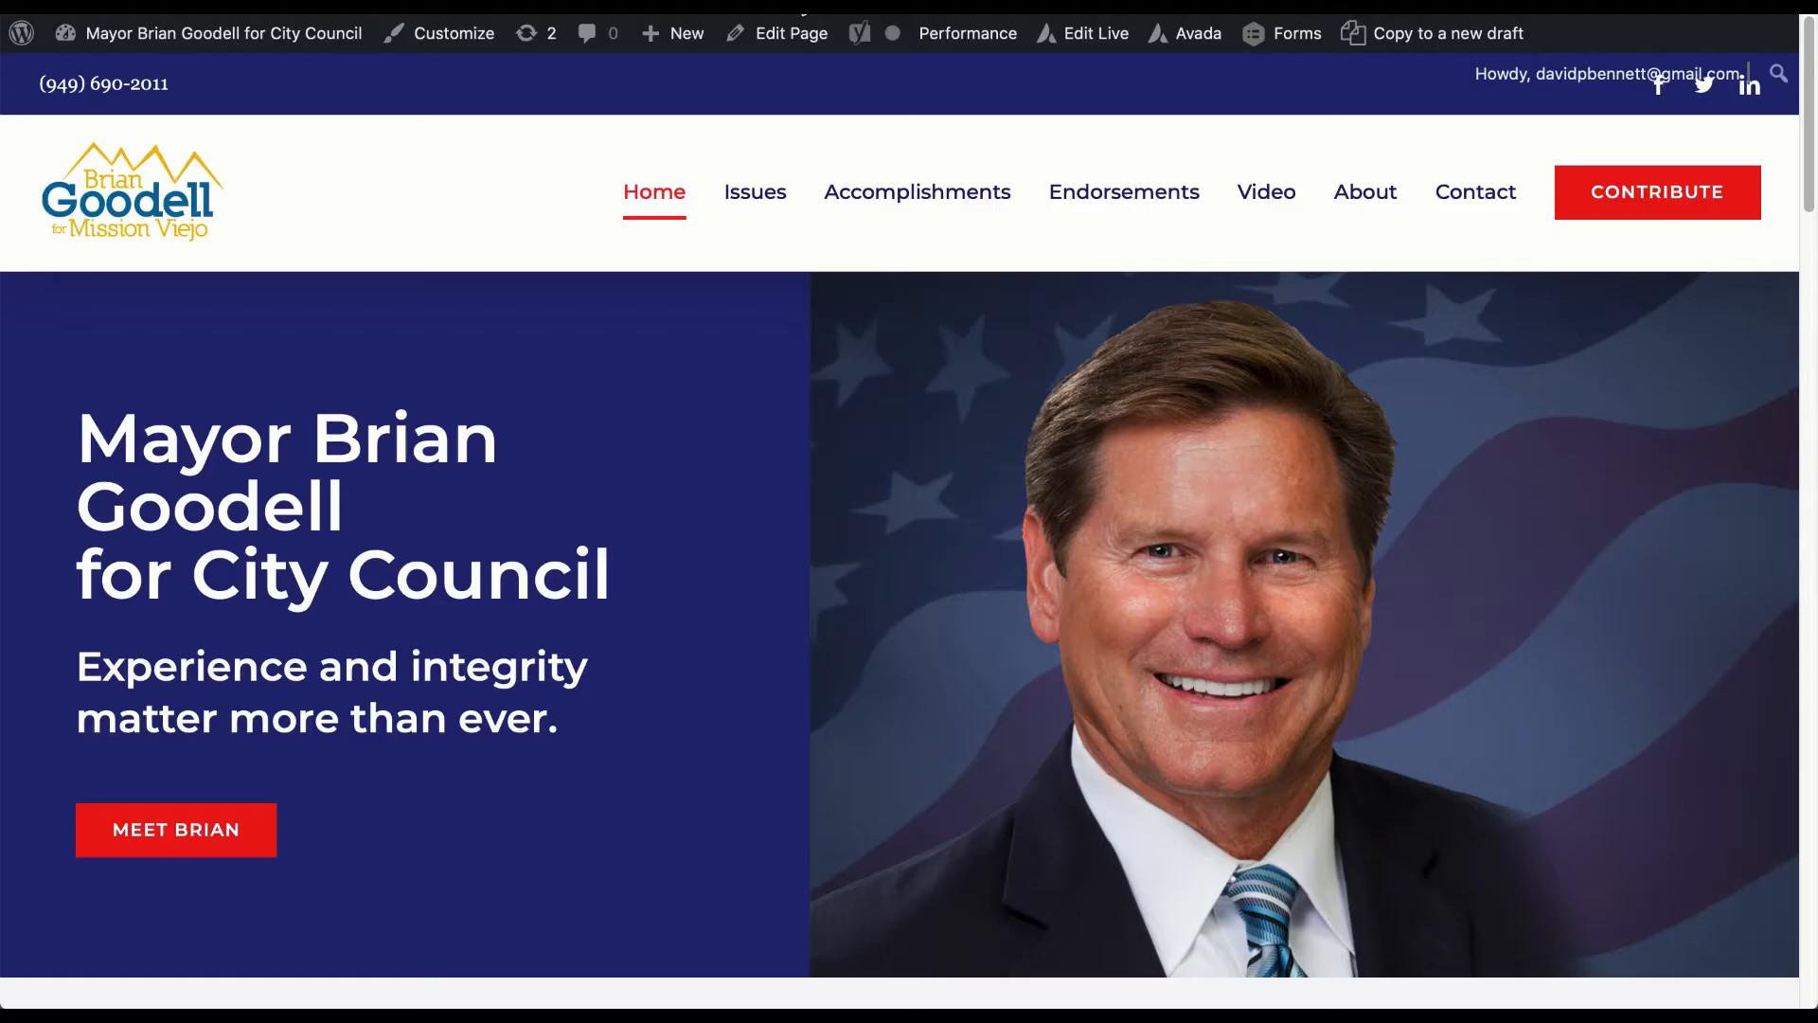
scroll(866, 356, "up", 15)
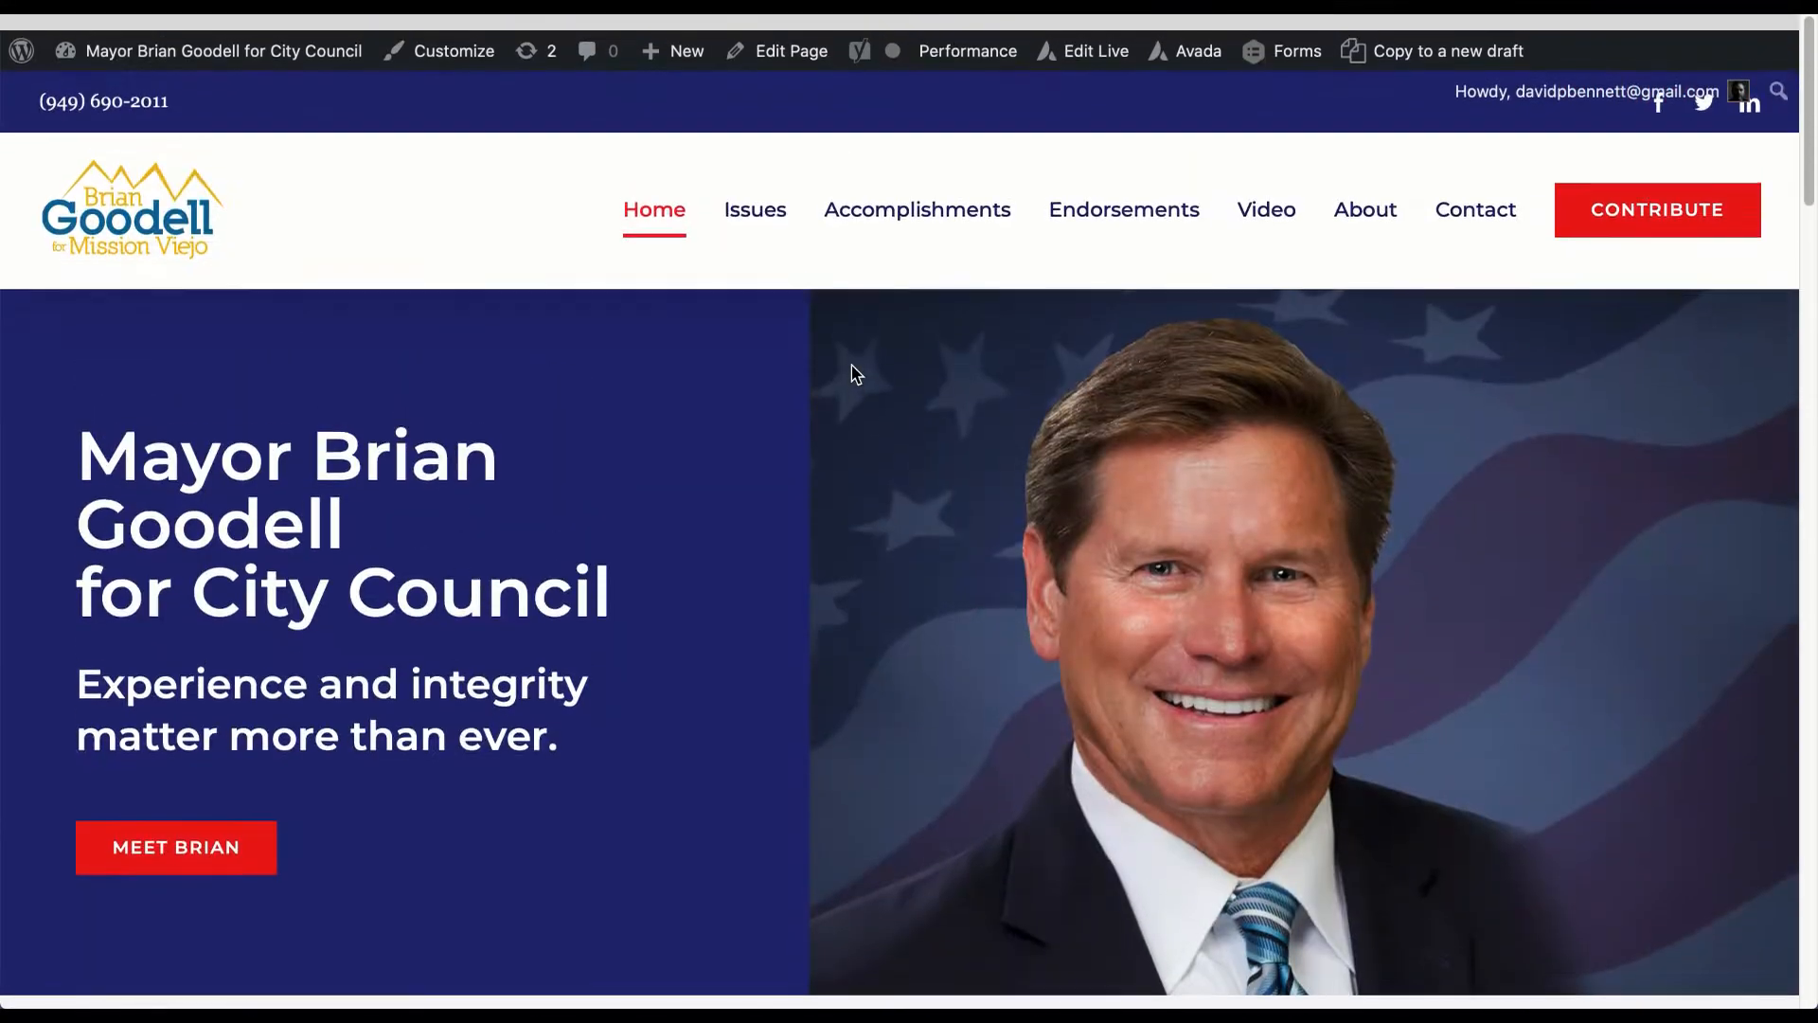
left_click(782, 40)
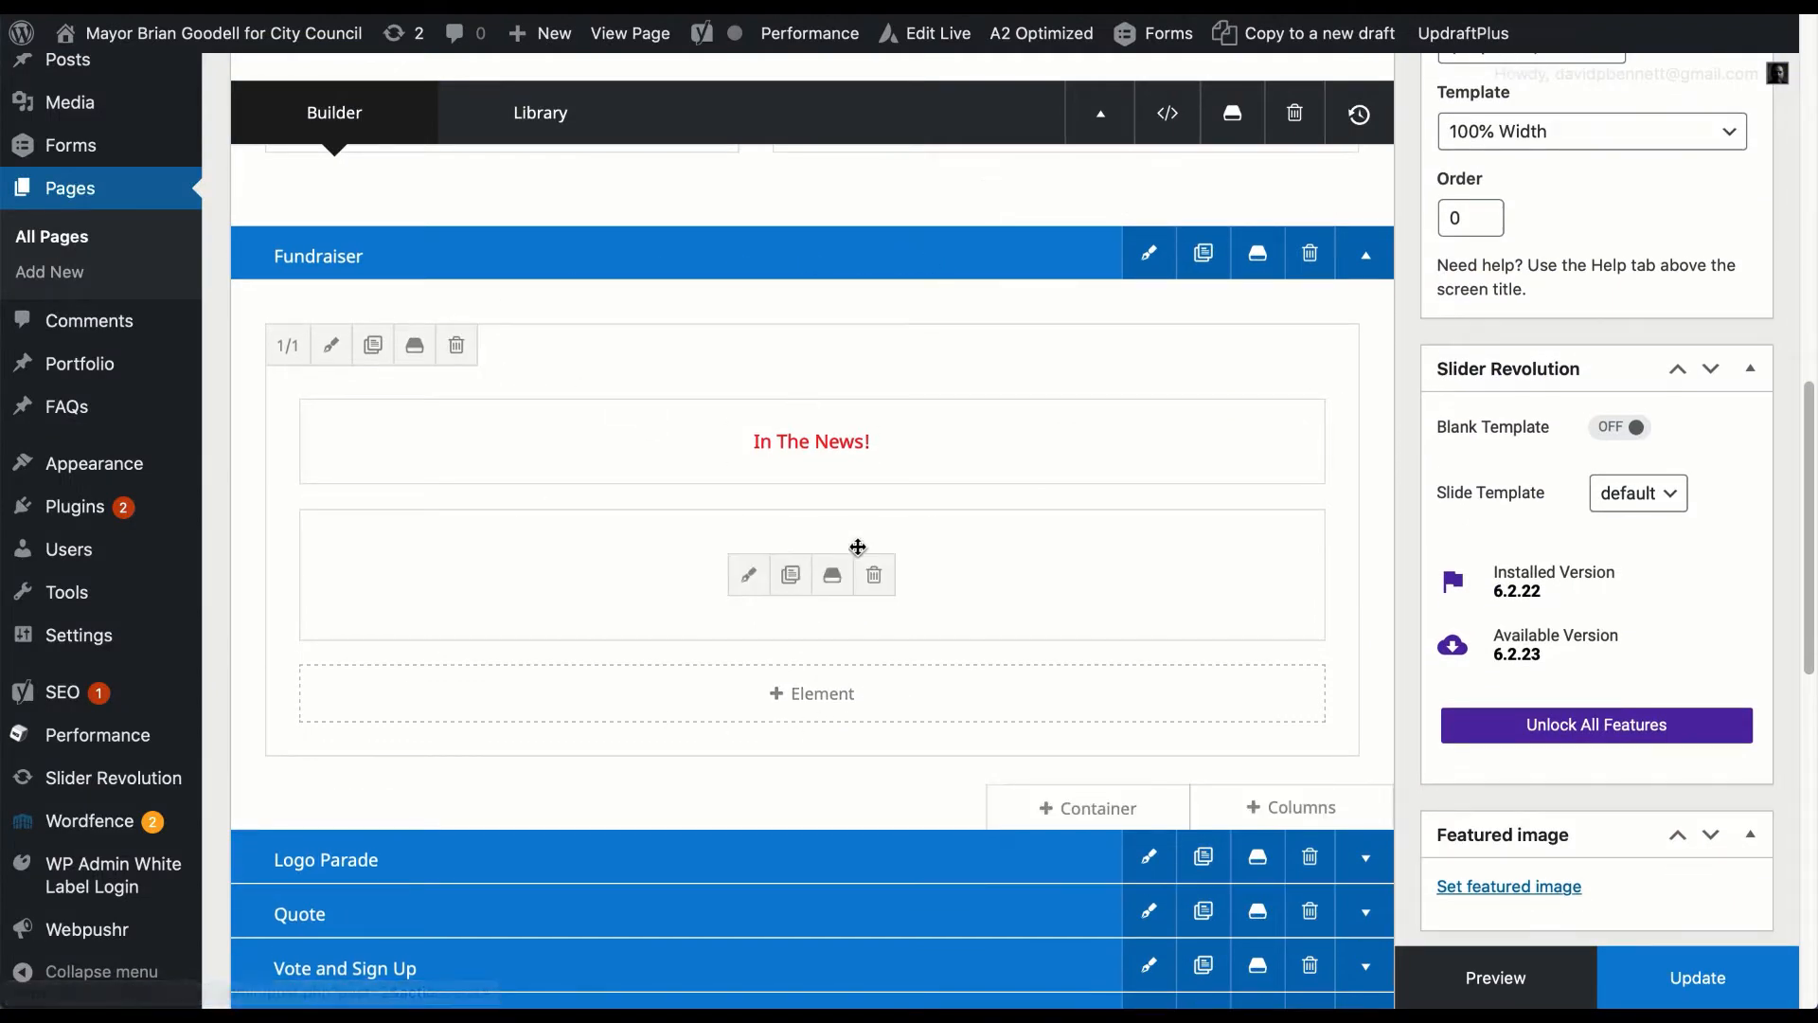
View the Blog element's settings and the available builder elements in the Fundraiser container, and close both without changes
left_click(744, 574)
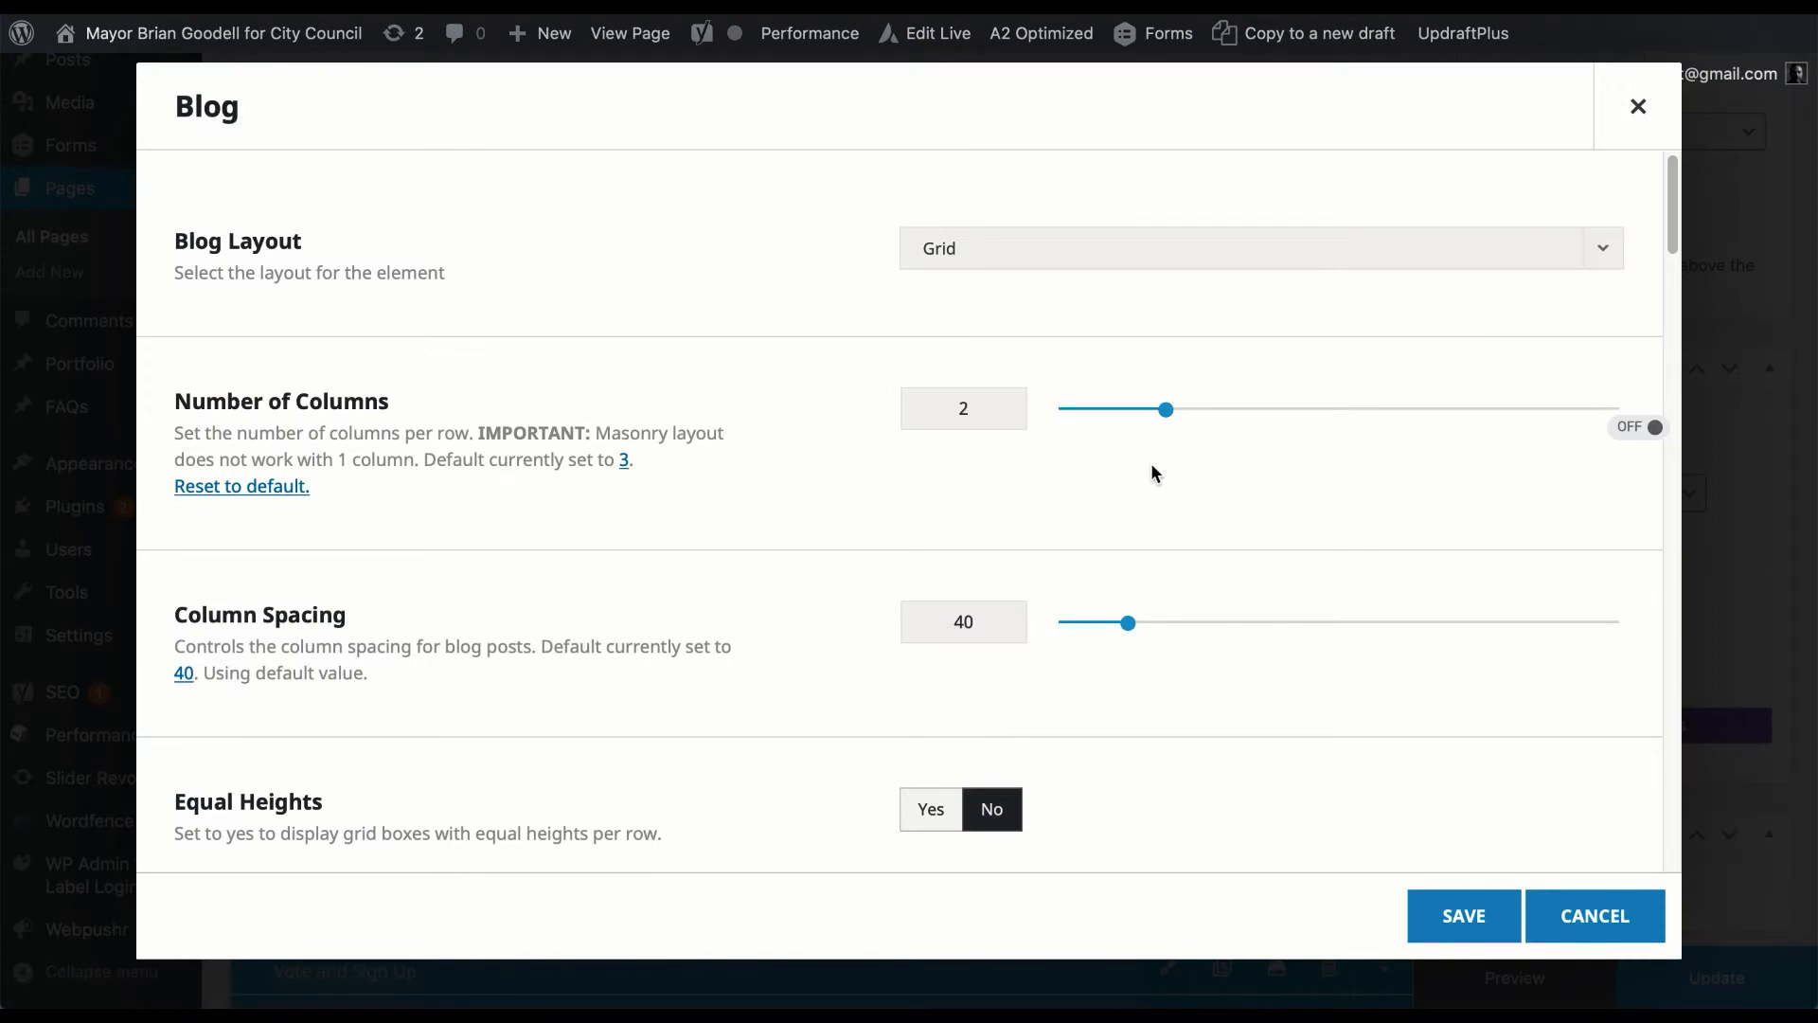
scroll(1151, 465, "down", 1)
scroll(1151, 465, "up", 1)
left_click(1637, 107)
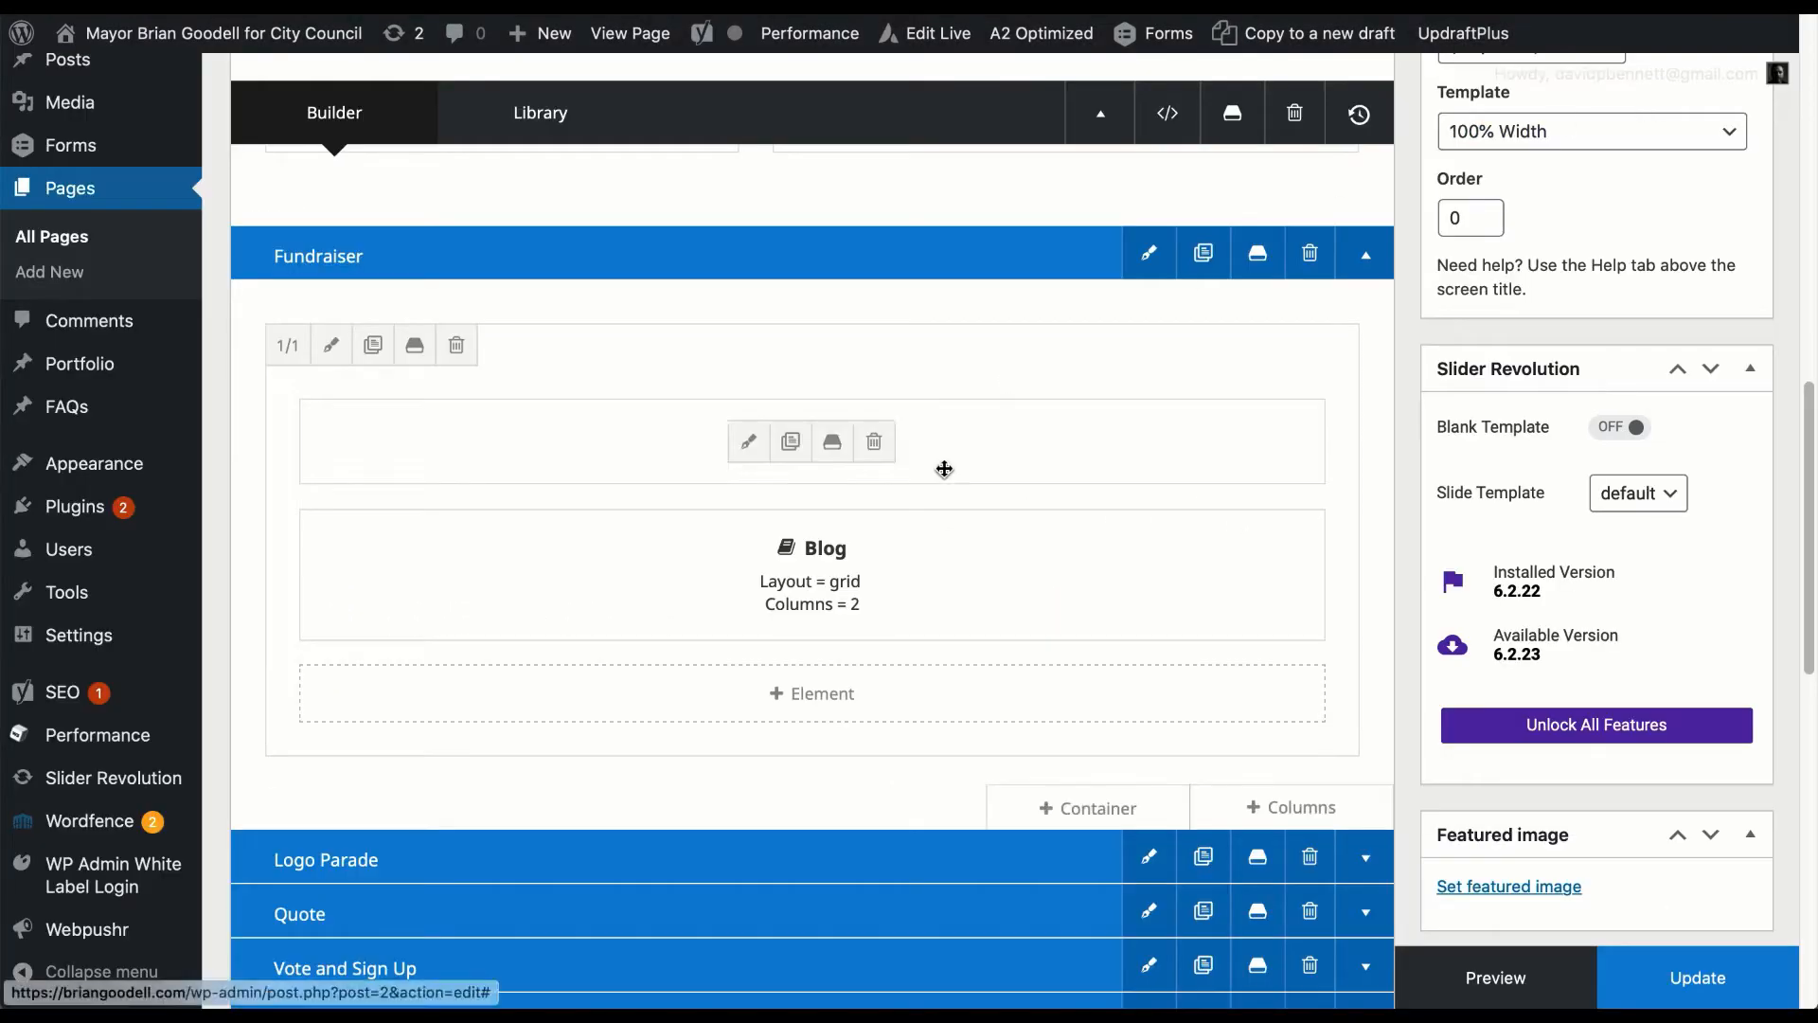
left_click(786, 698)
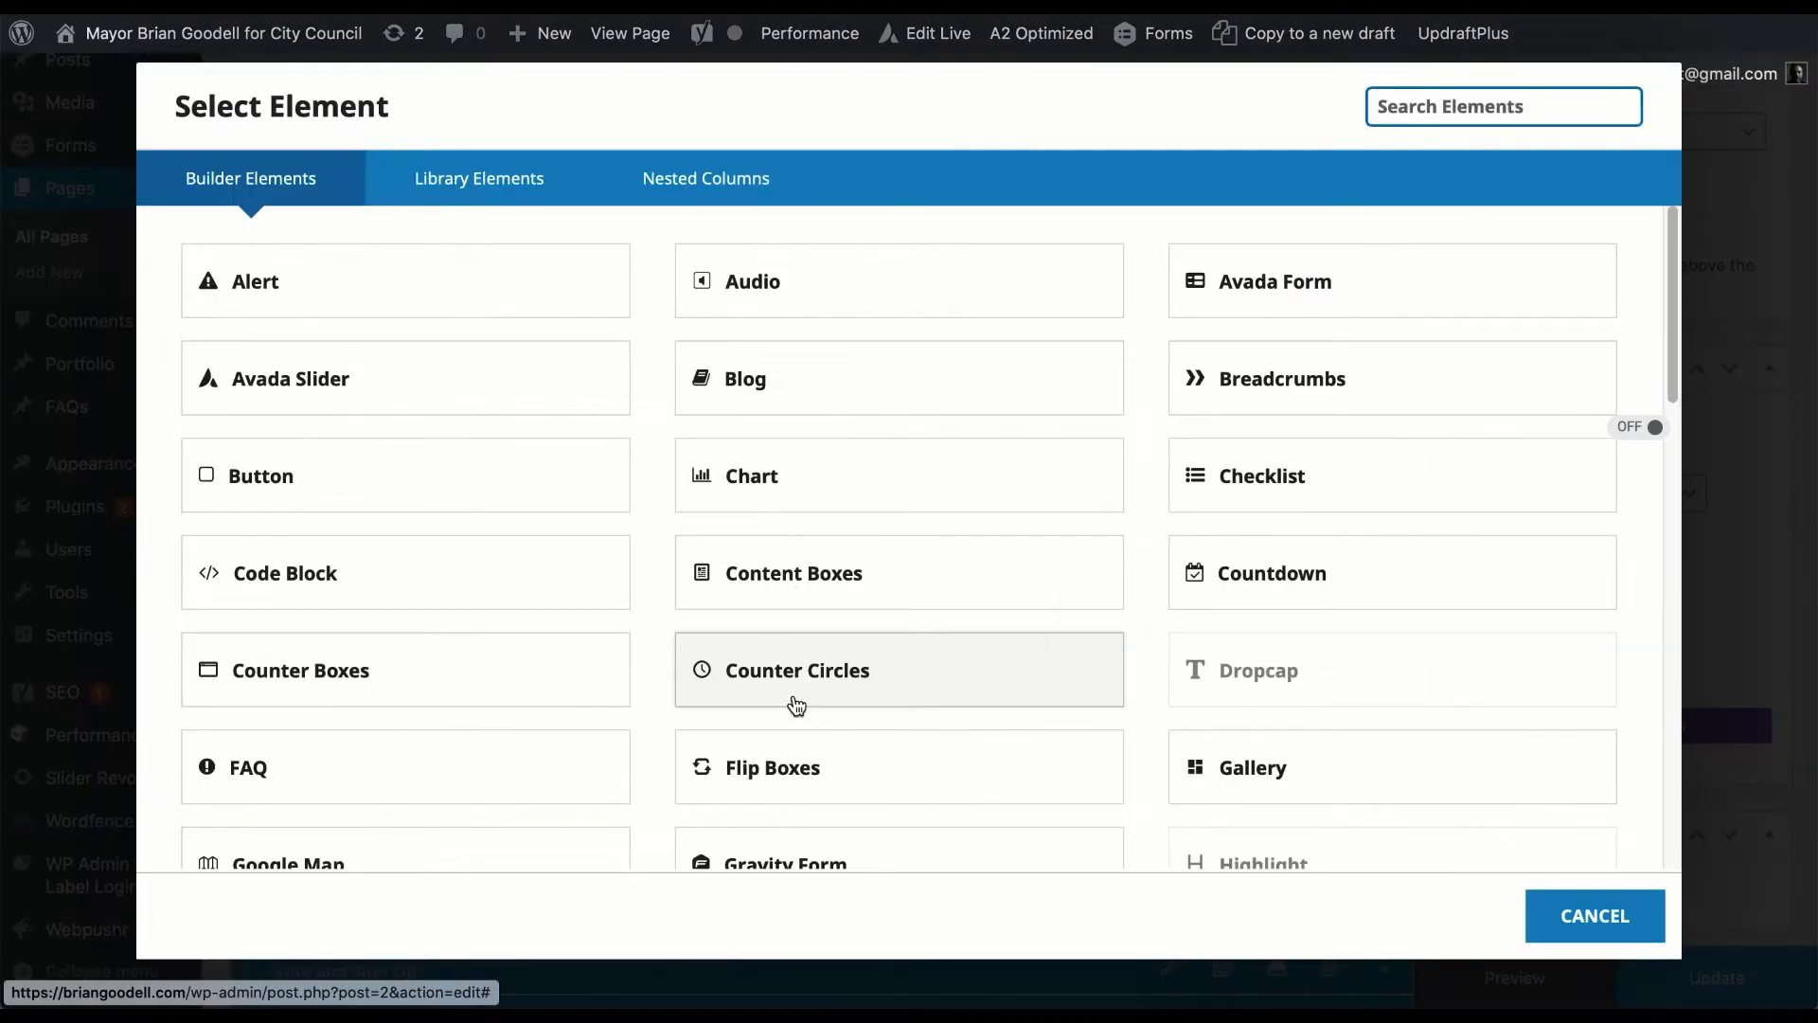
left_click(1595, 916)
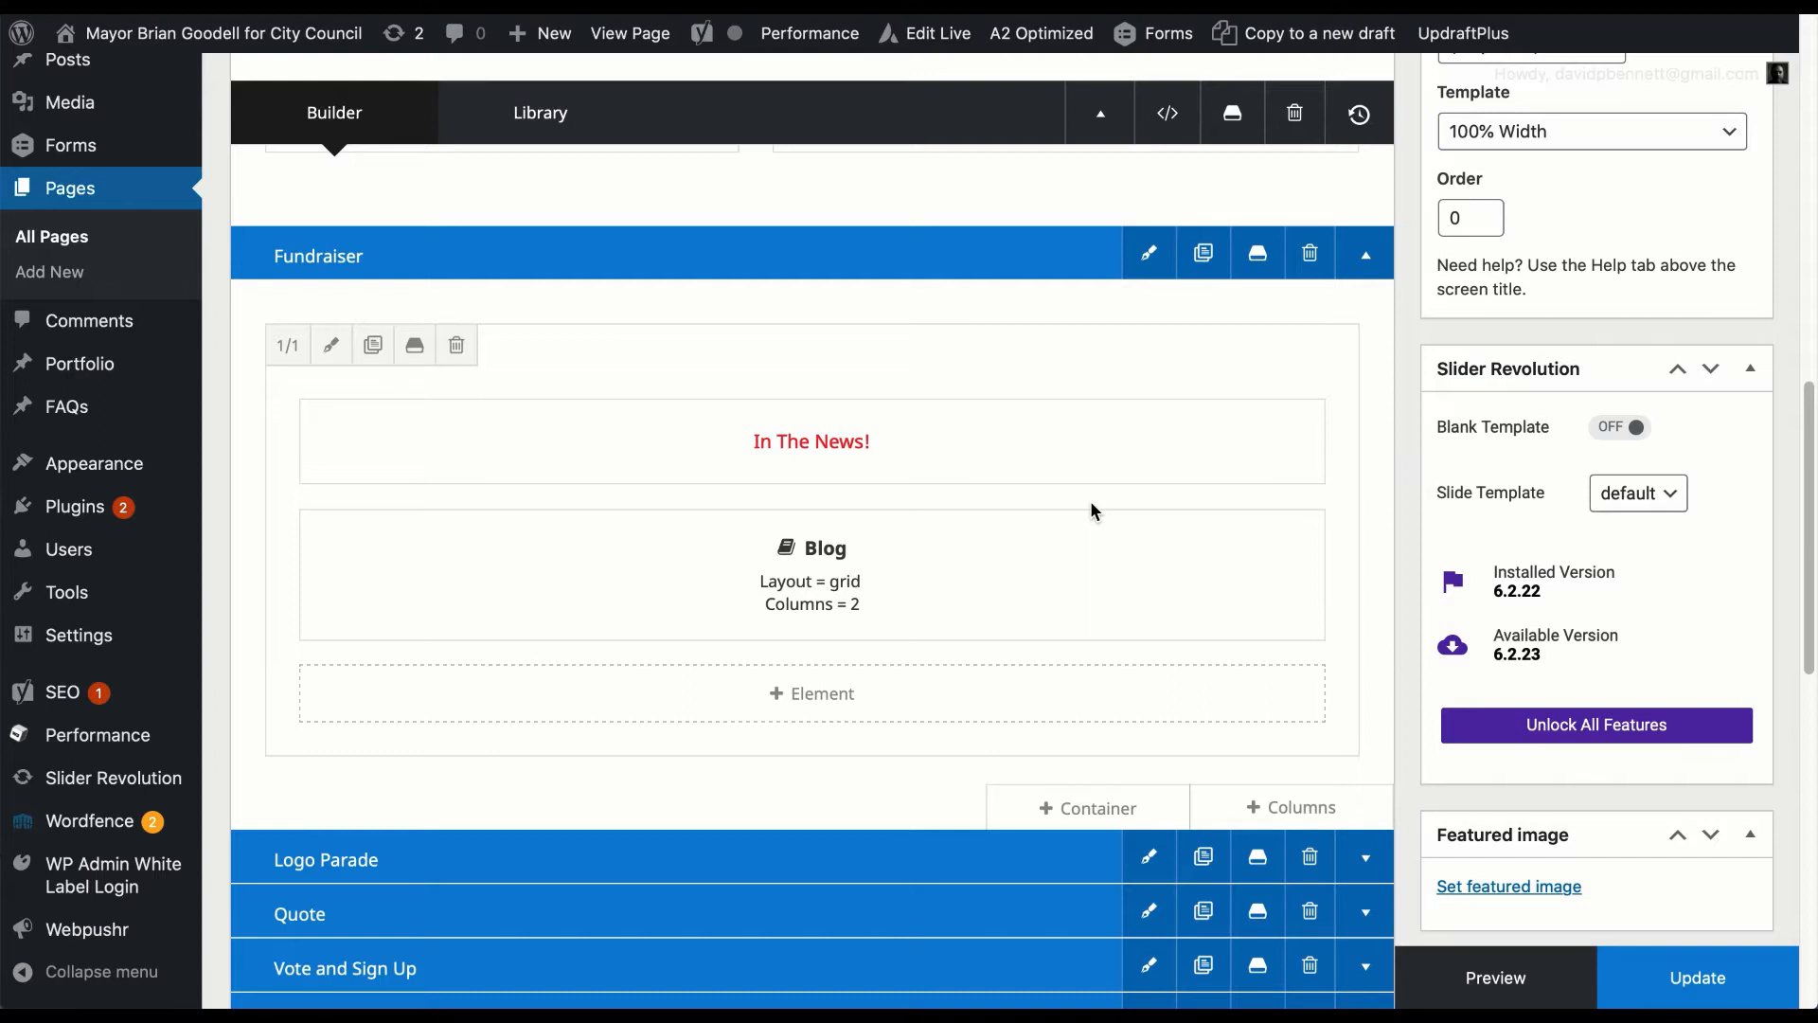
Open the Blog element's settings and review its layout choices and its column, post count, category, ordering and title options
mouse_move(787, 597)
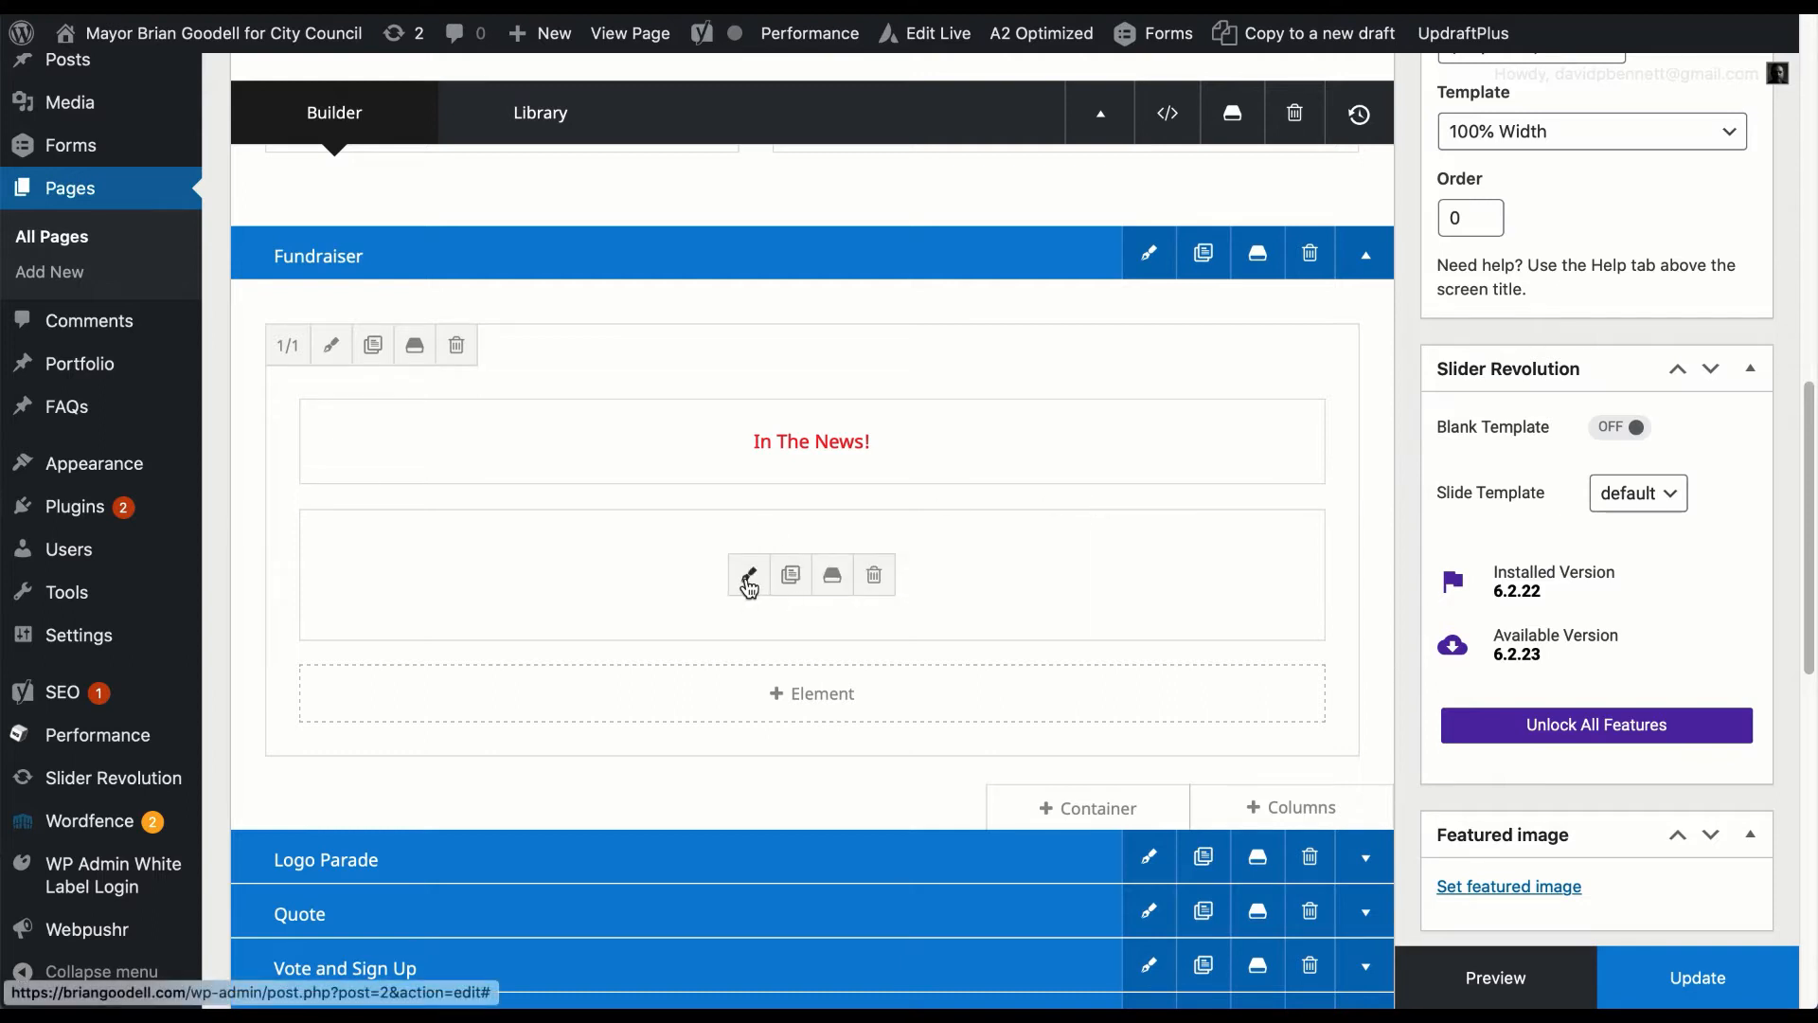
left_click(748, 579)
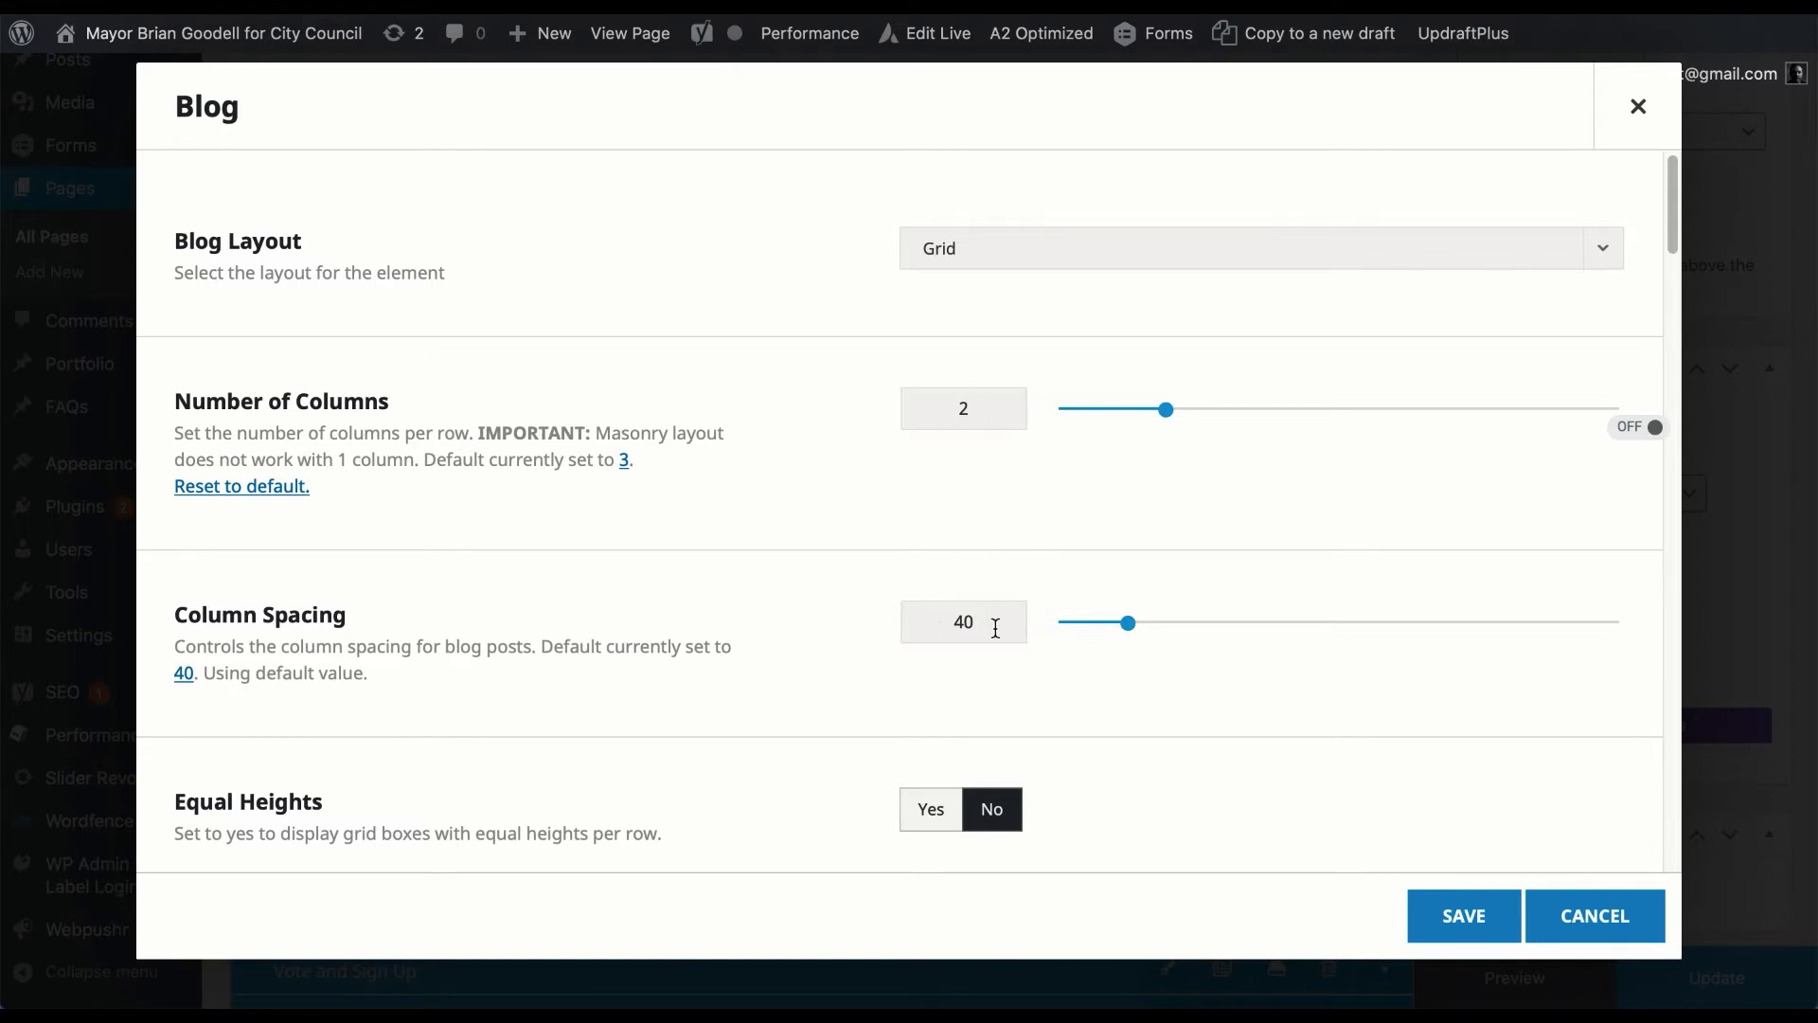
left_click(1188, 253)
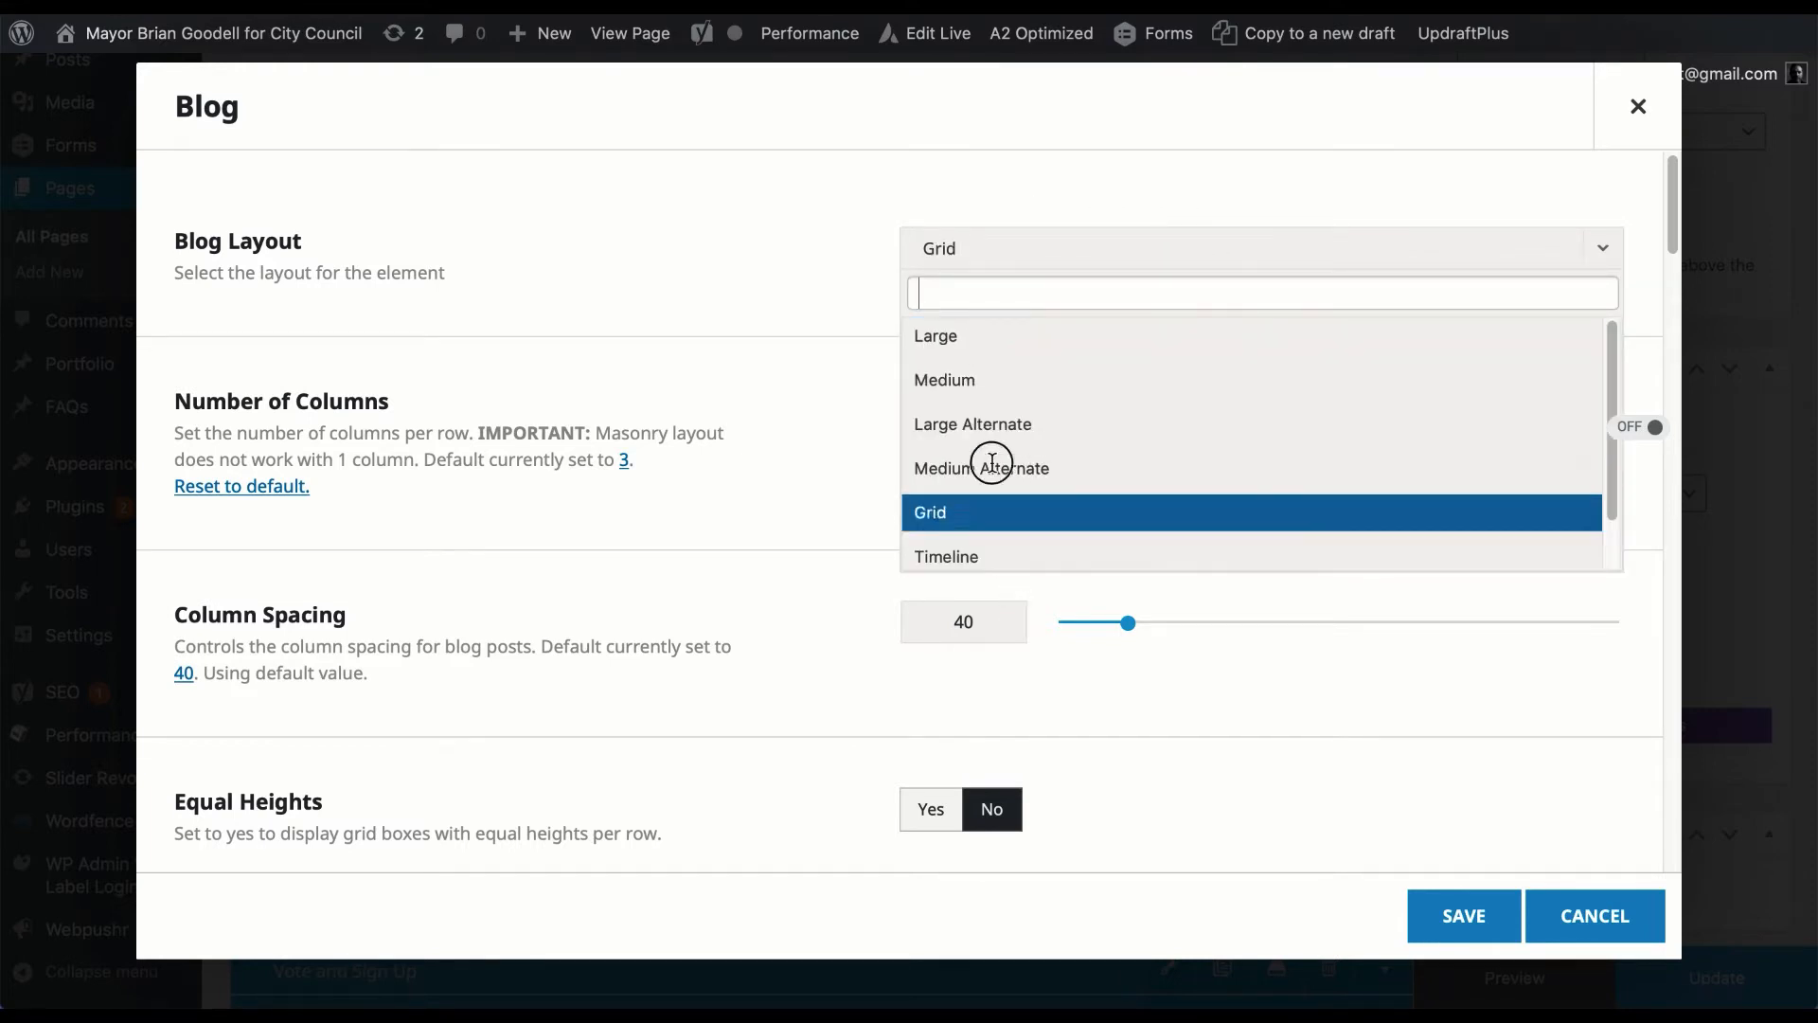
left_click(852, 263)
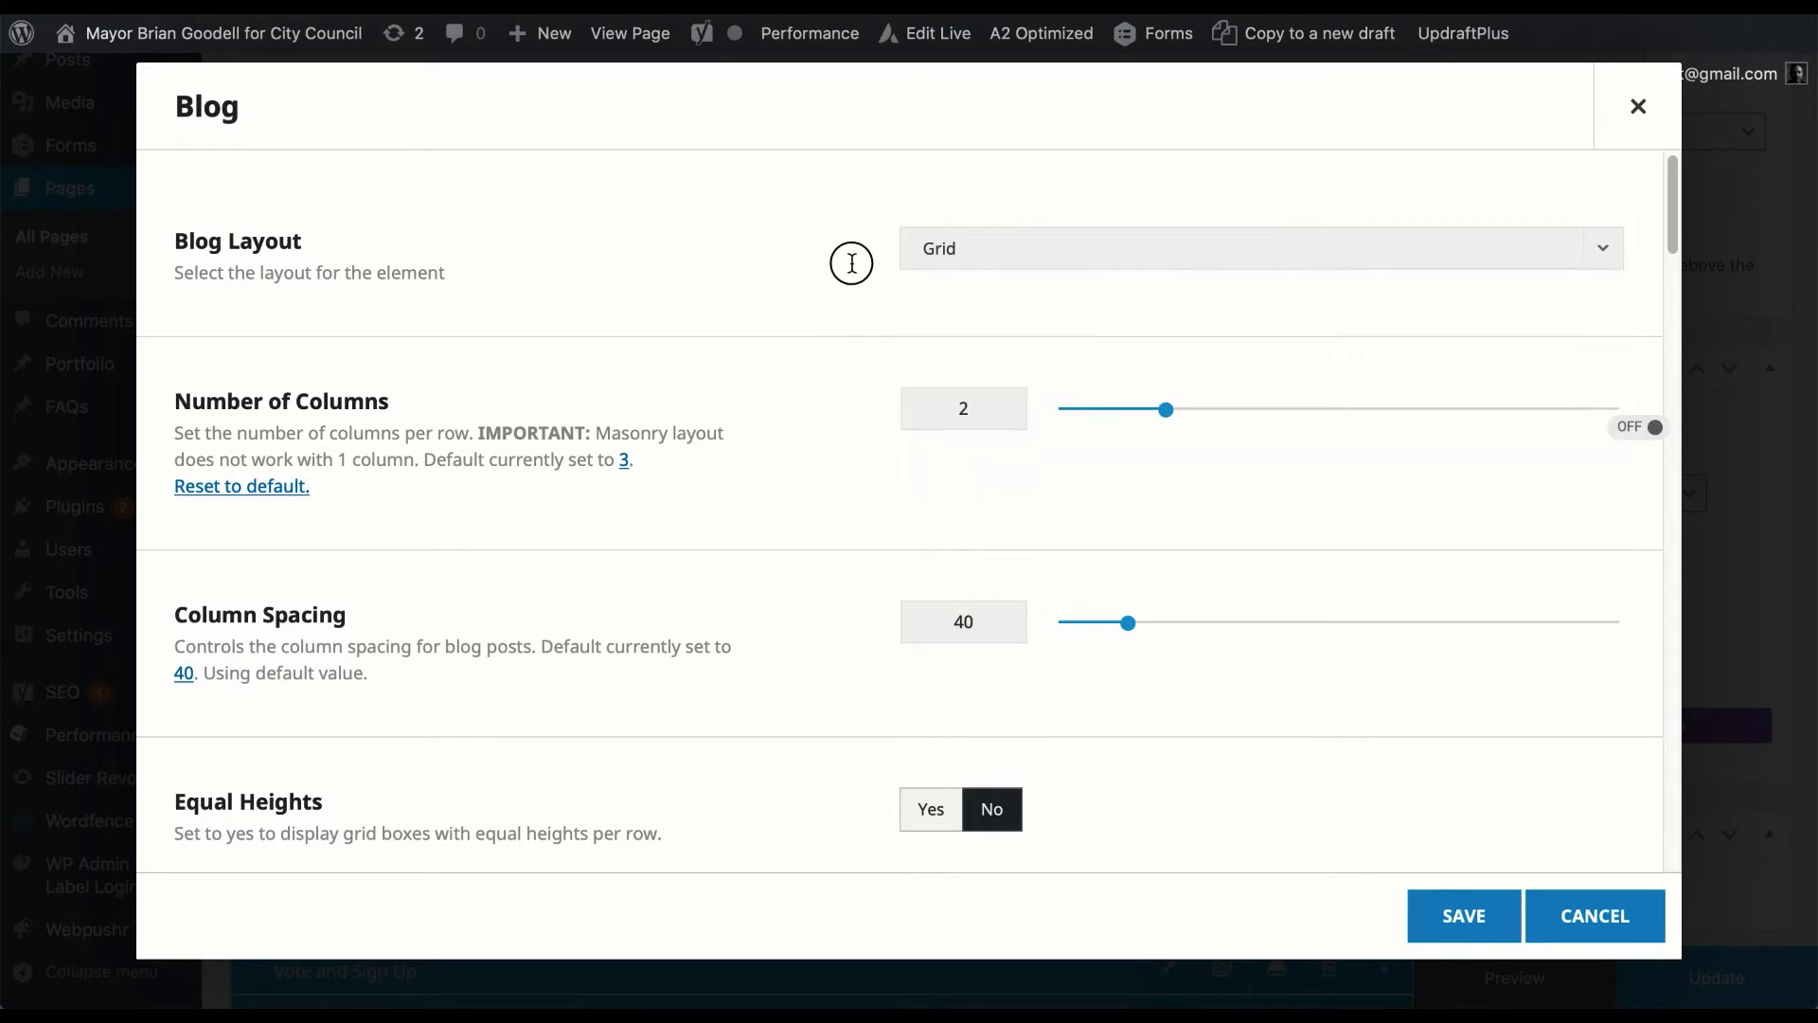
scroll(862, 691, "down", 2)
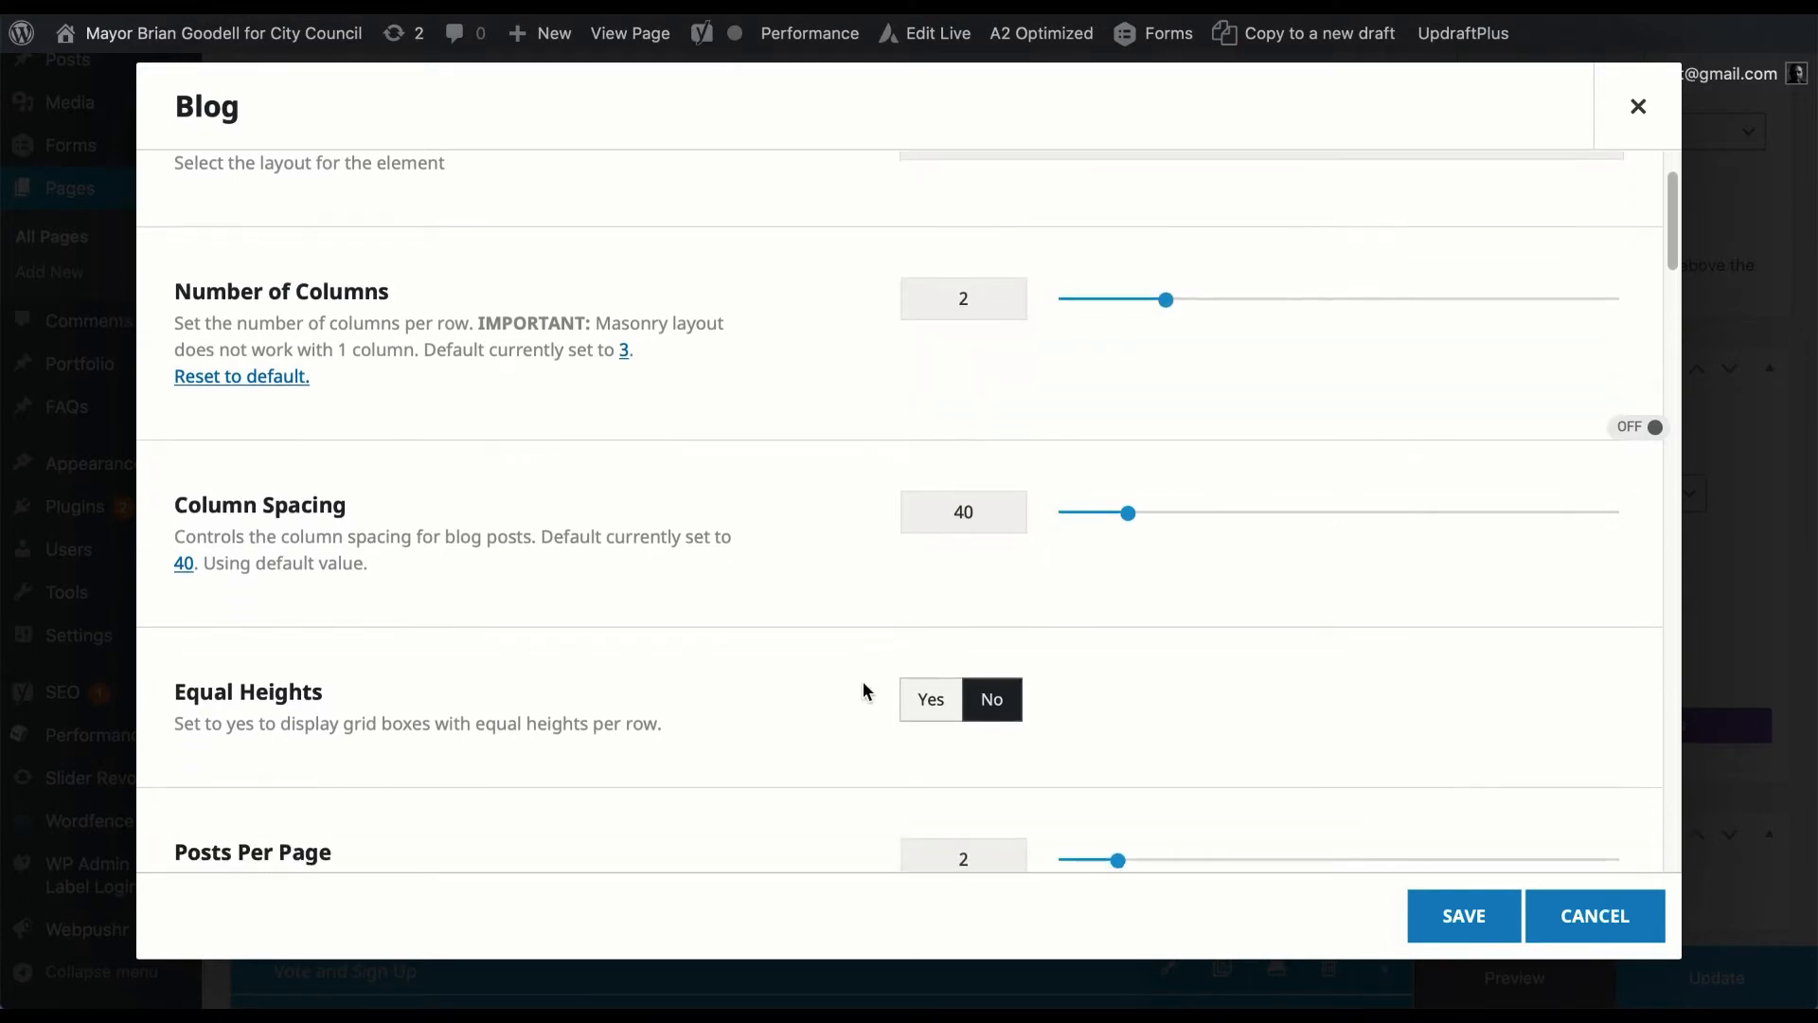
scroll(864, 692, "down", 1)
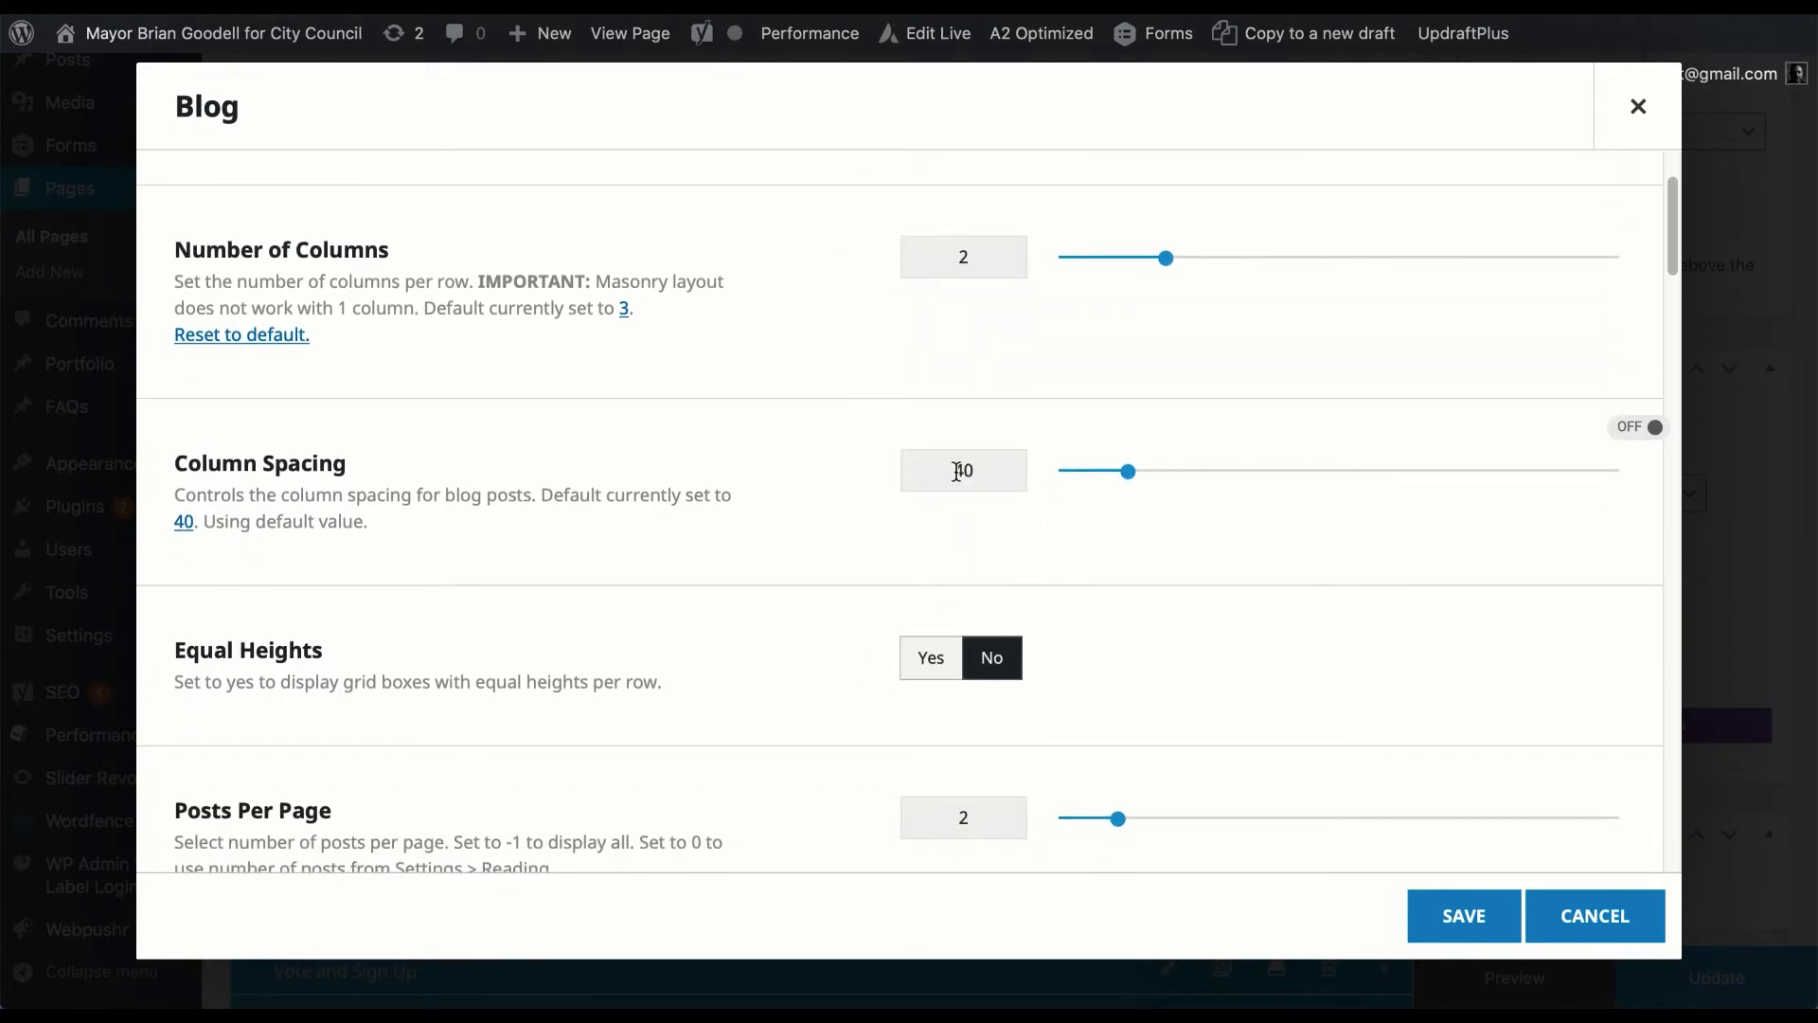
scroll(998, 559, "down", 5)
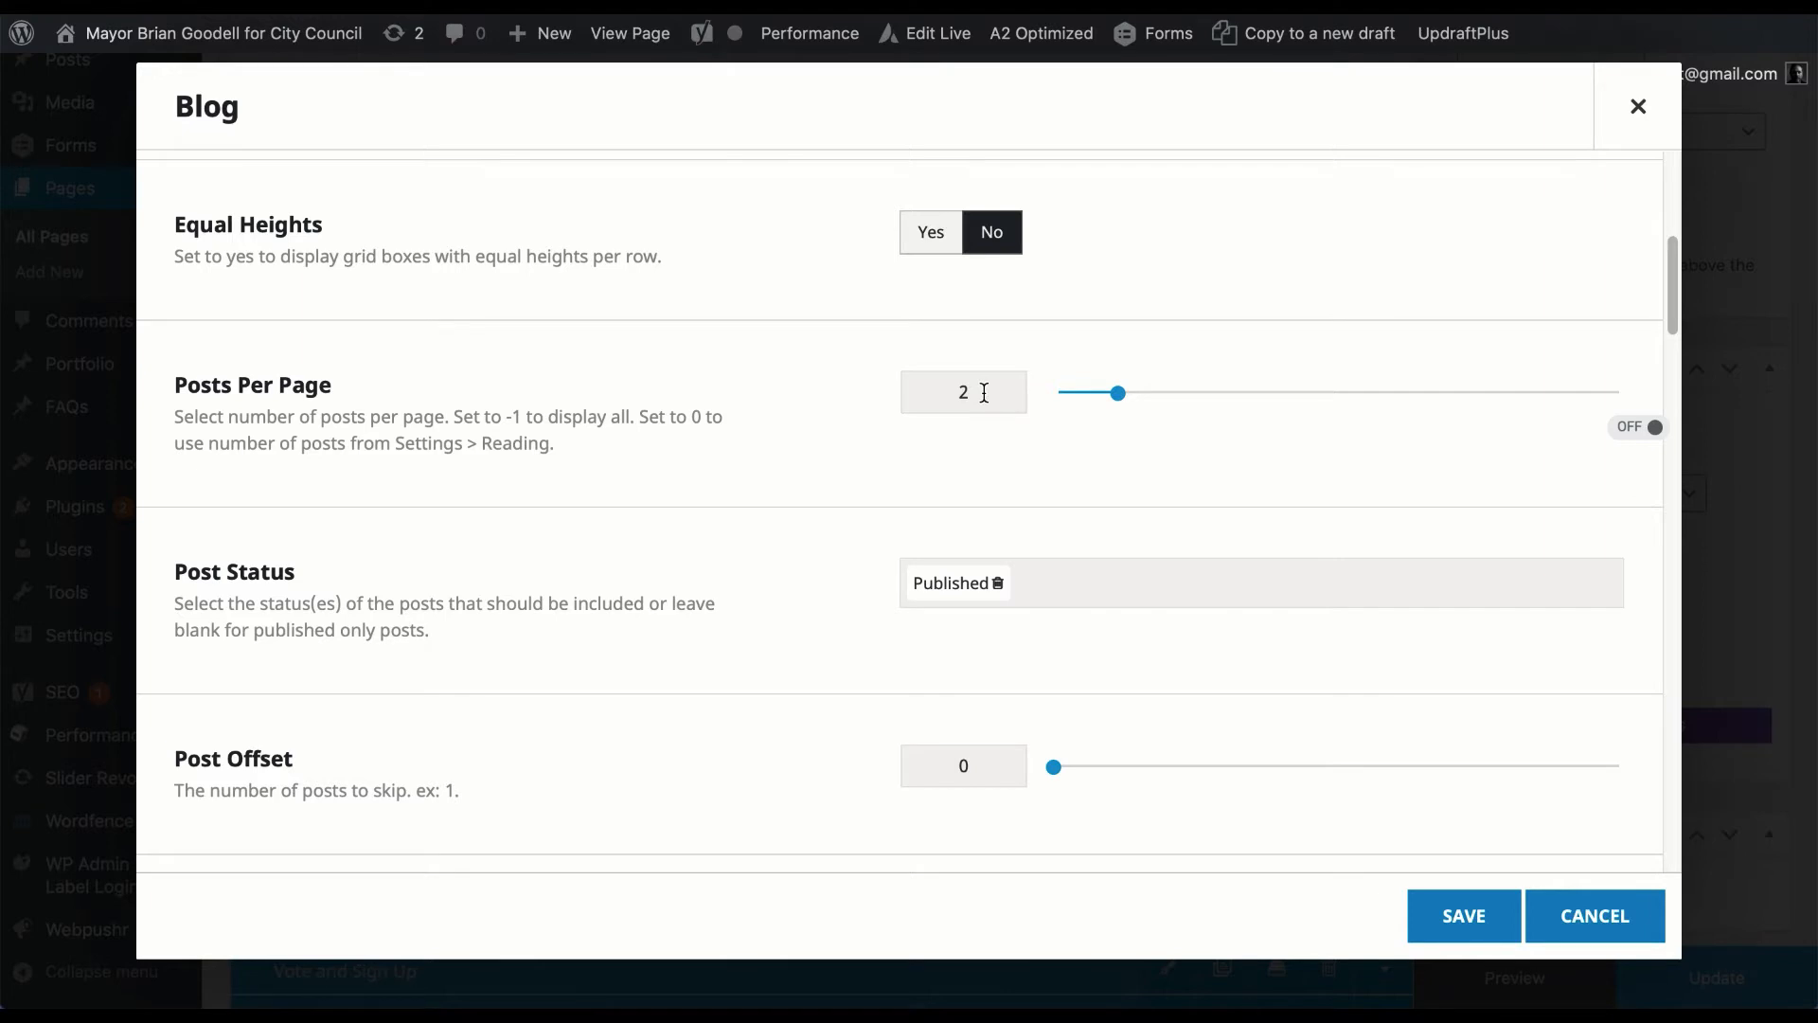
scroll(1184, 688, "down", 5)
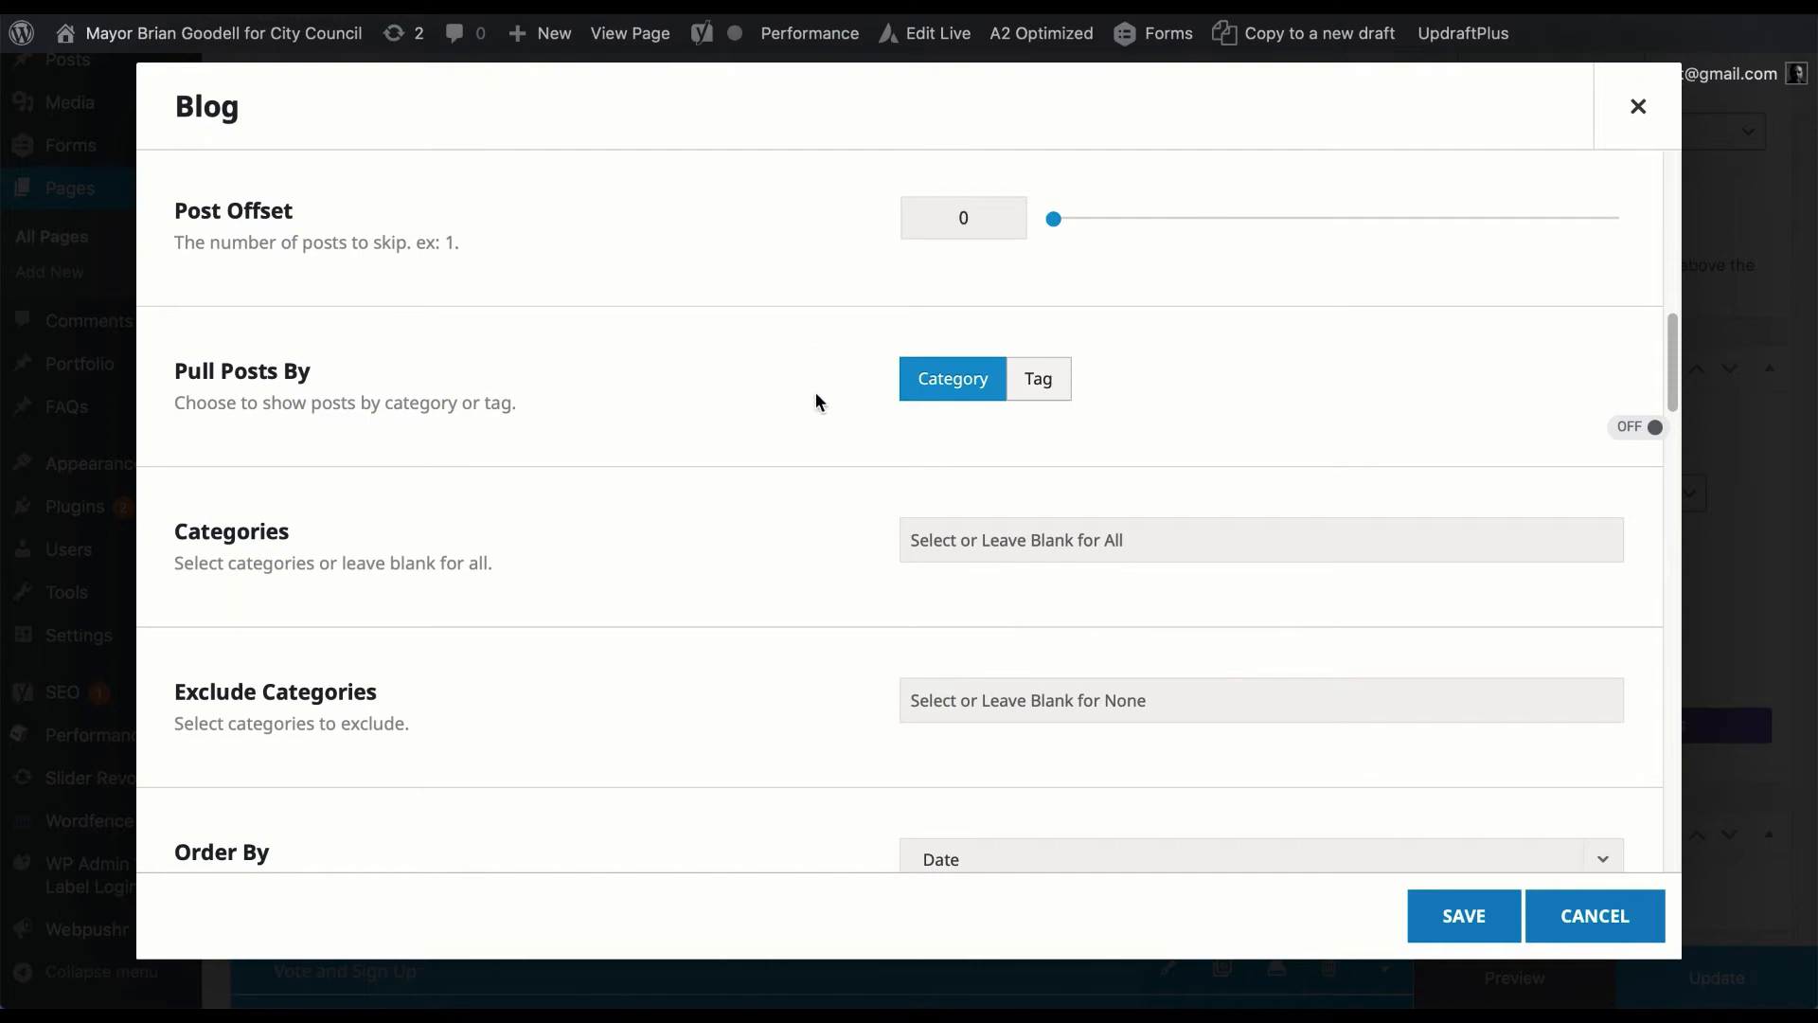
scroll(815, 392, "down", 5)
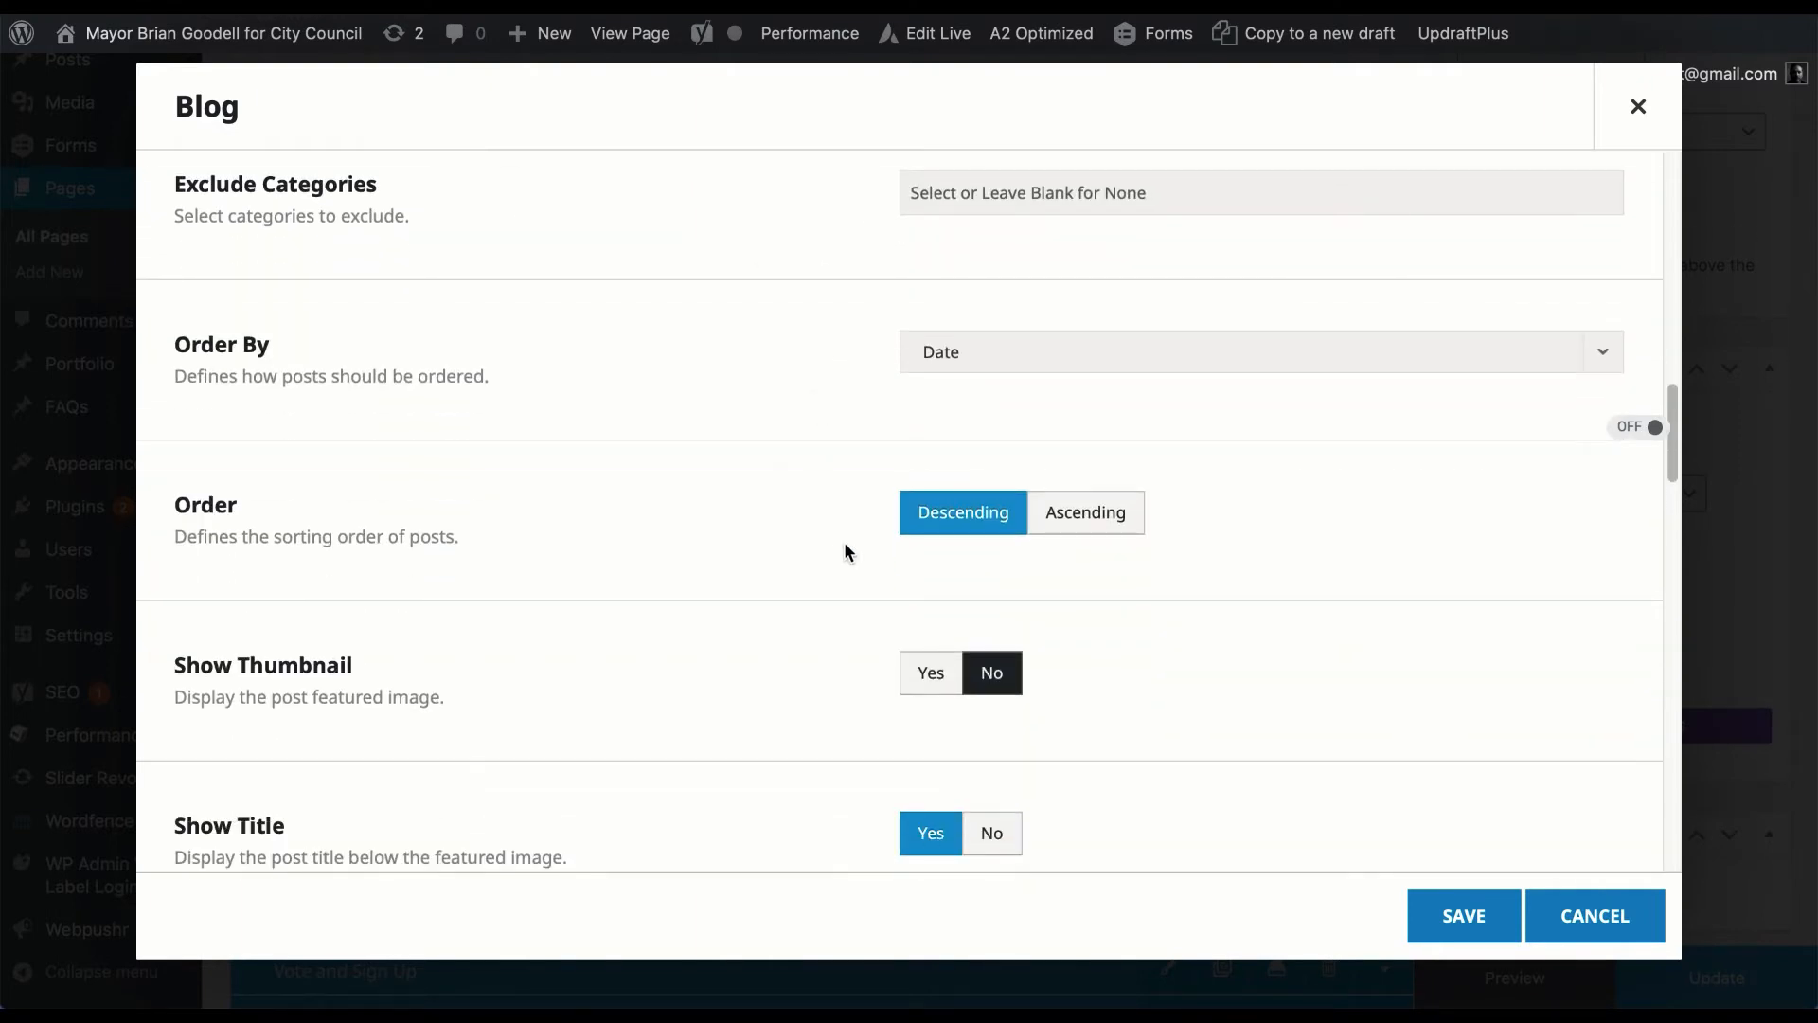
scroll(845, 548, "down", 3)
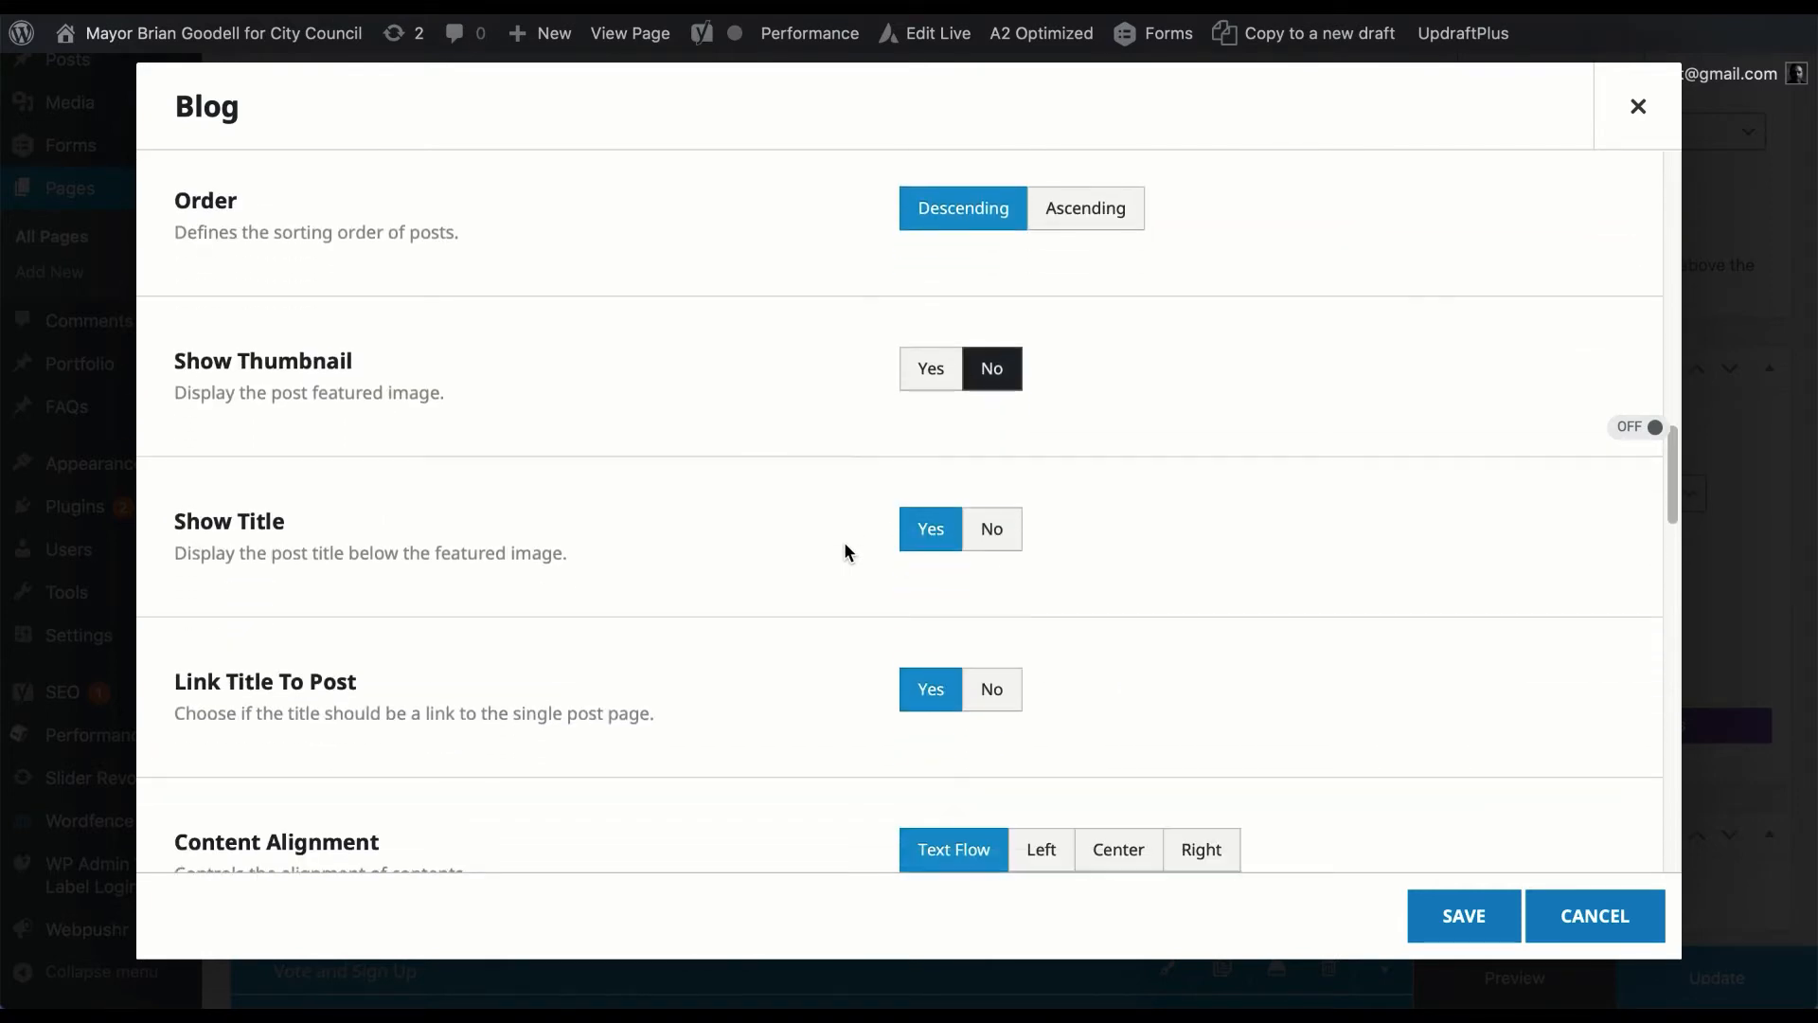
scroll(846, 547, "down", 4)
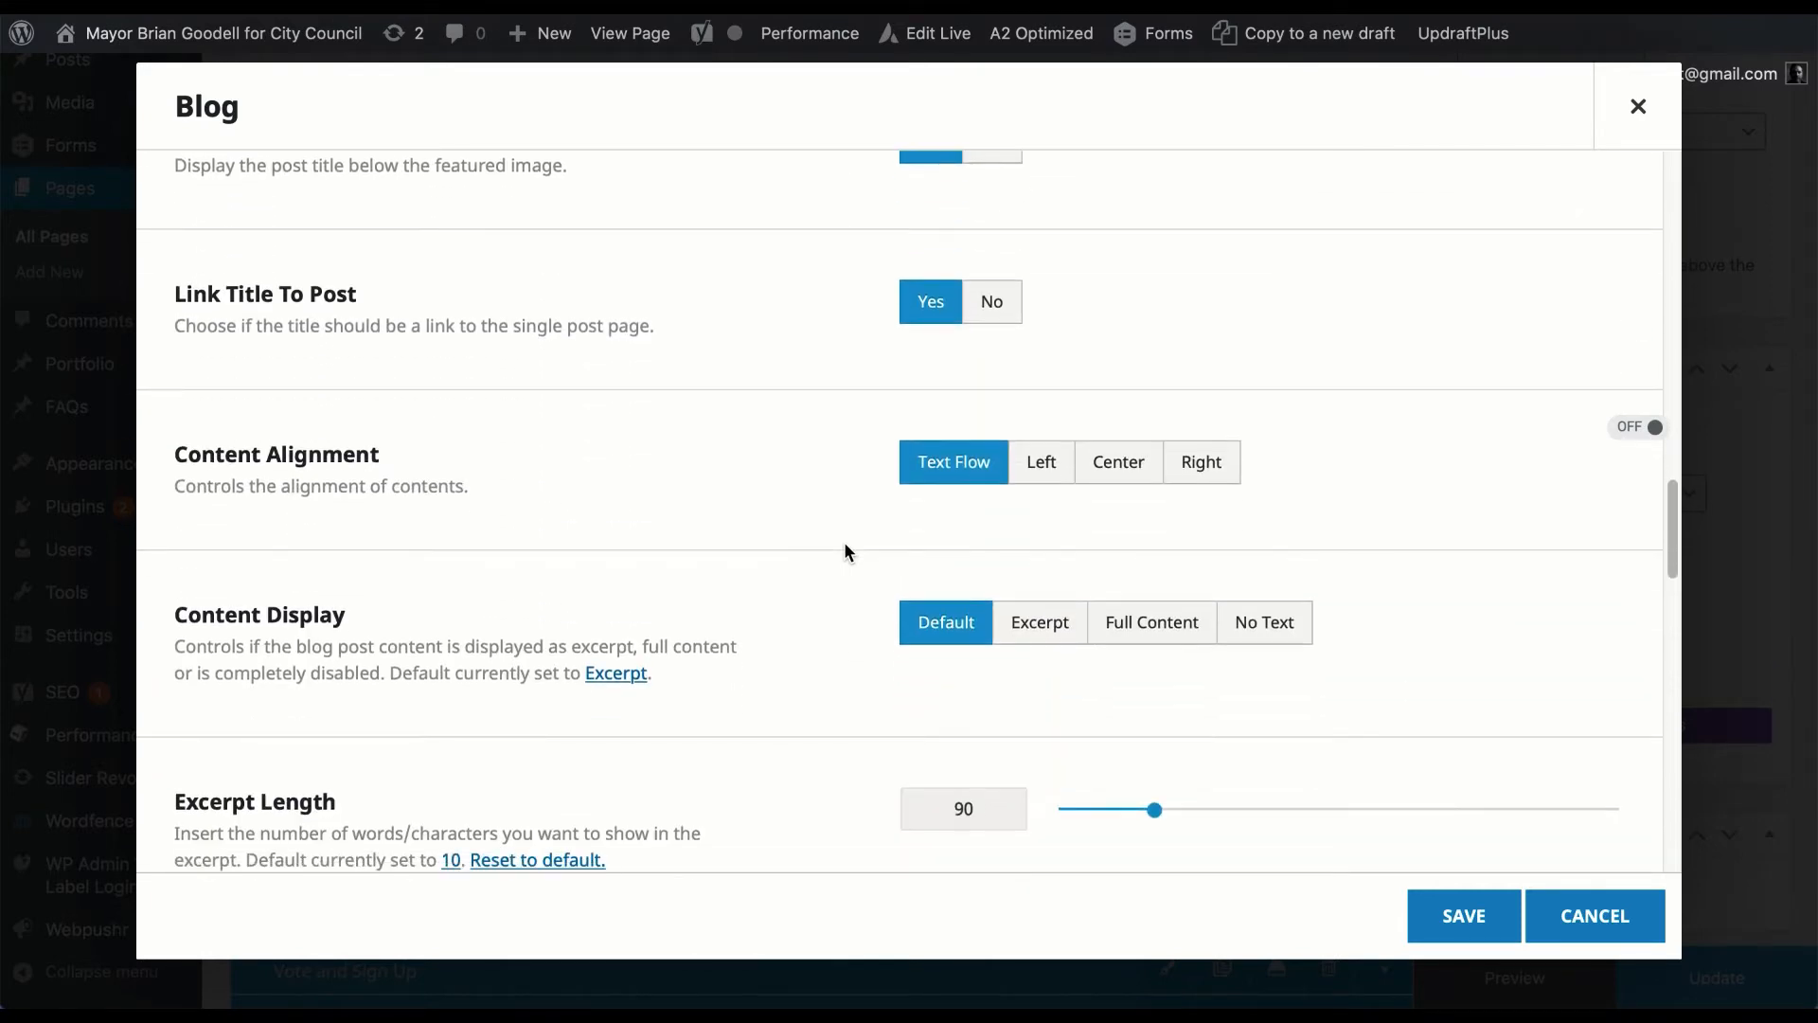
Set the Blog element's excerpt length to 80 and save the element
scroll(844, 547, "down", 2)
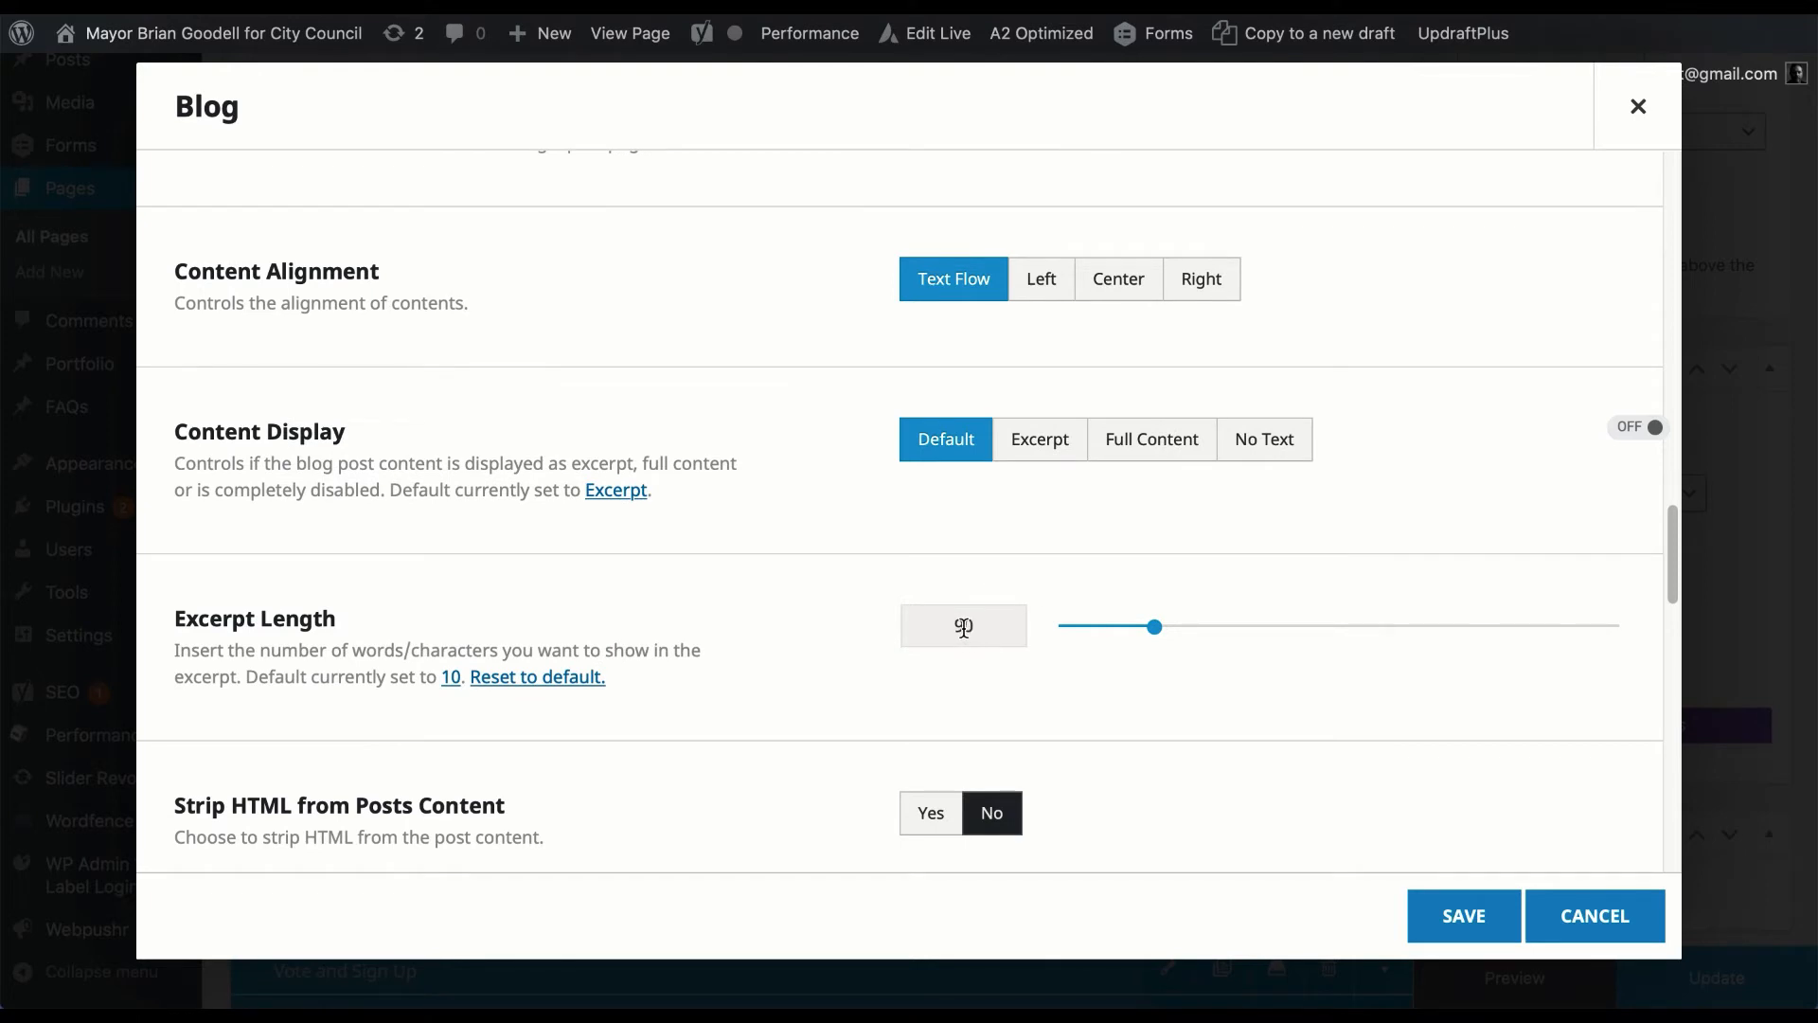
left_click_drag(963, 626, 943, 629)
type("8")
left_click(1469, 926)
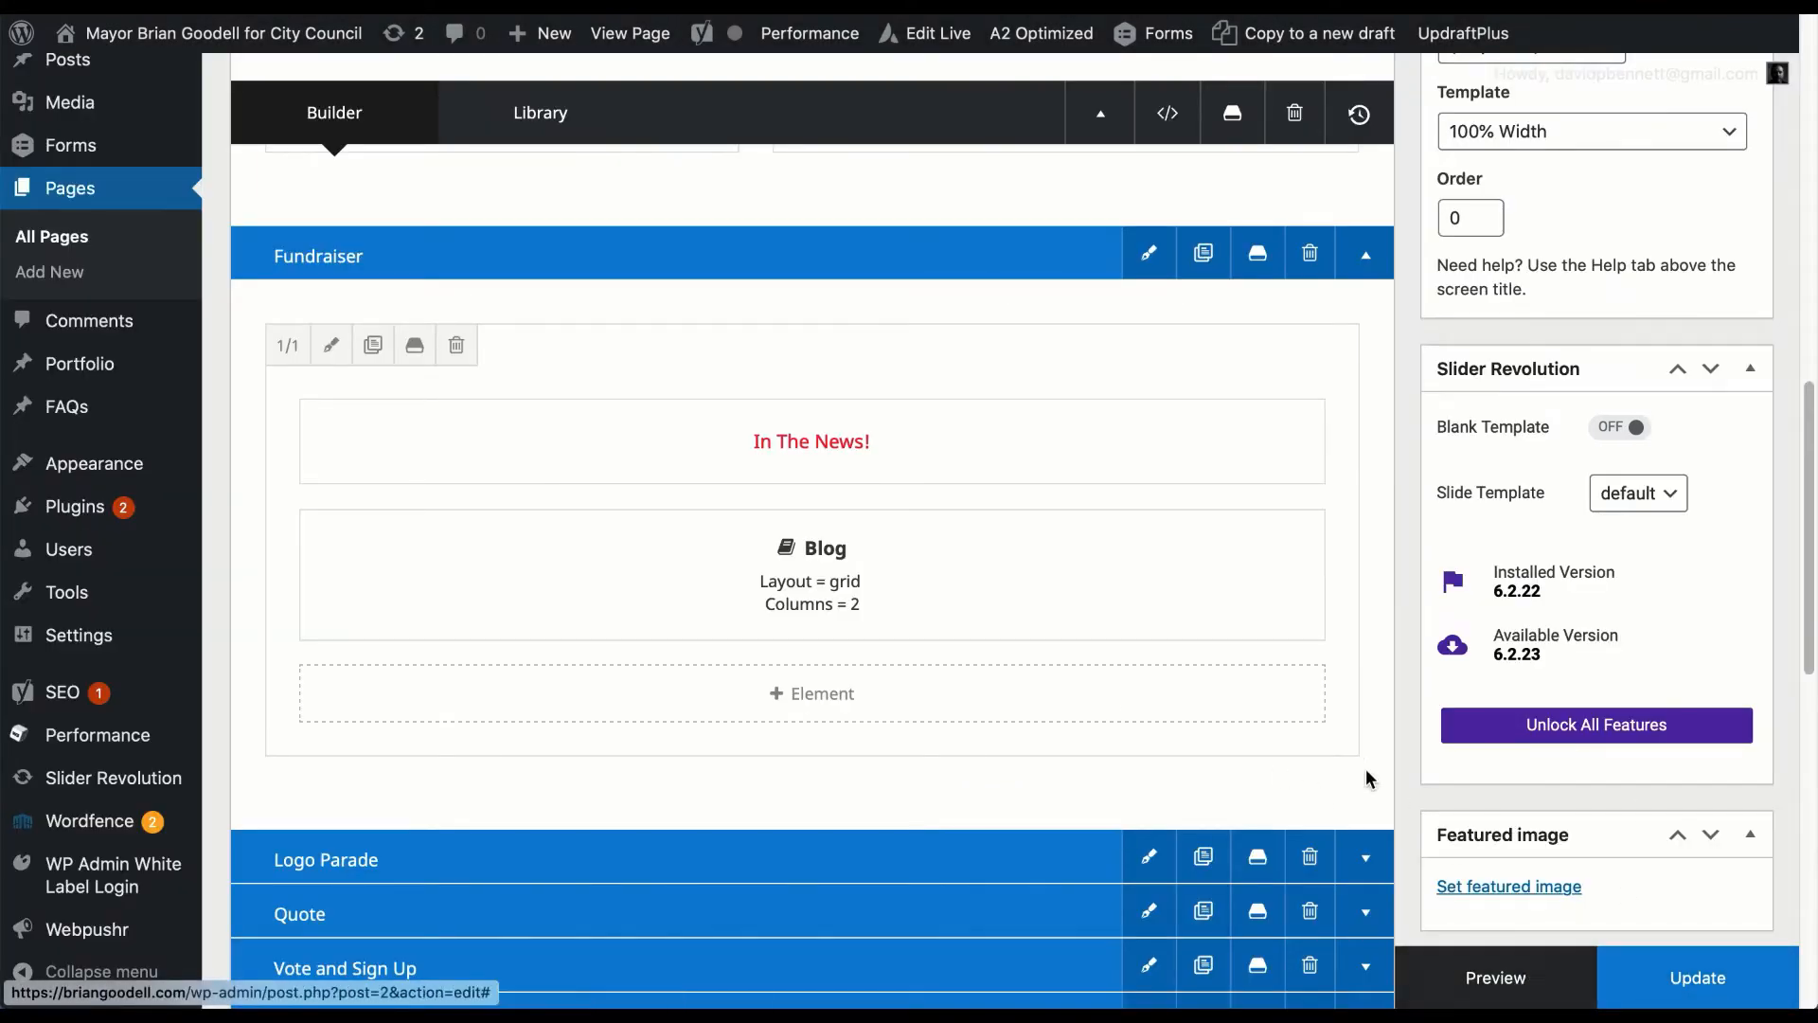
Review the general and design settings of the In The News! title element, and save it as it is
mouse_move(949, 536)
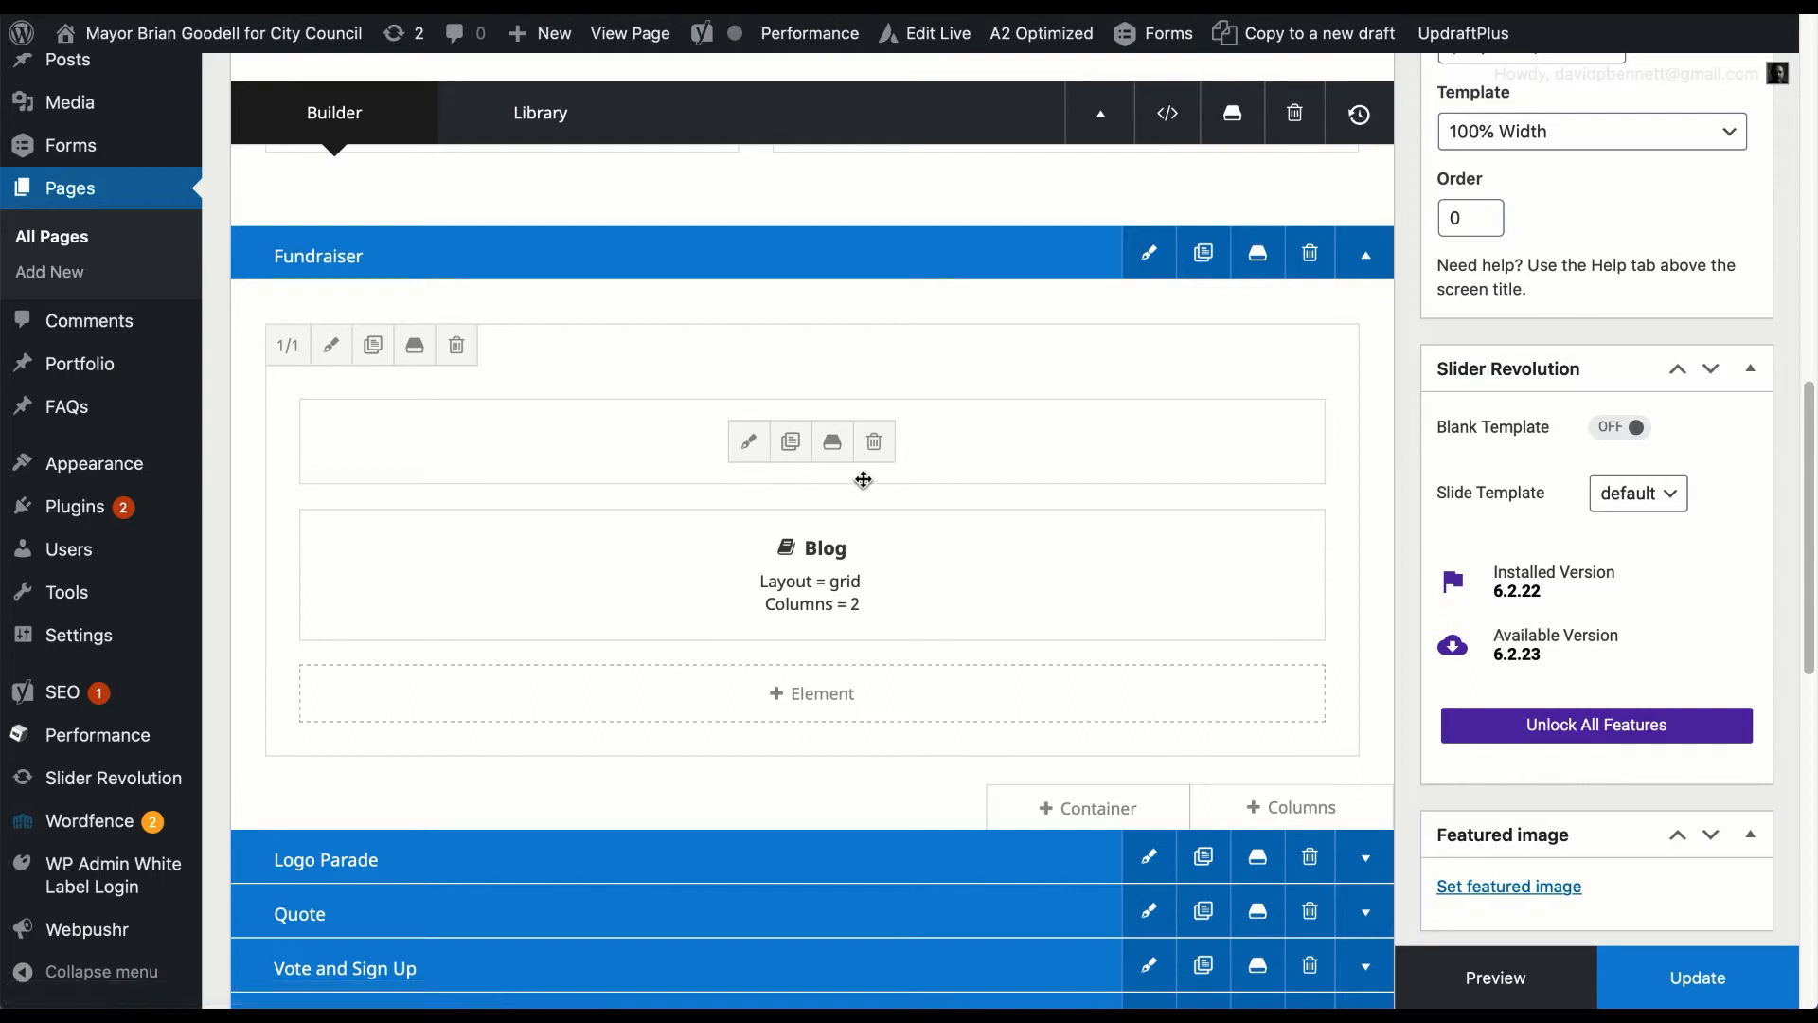
left_click(747, 438)
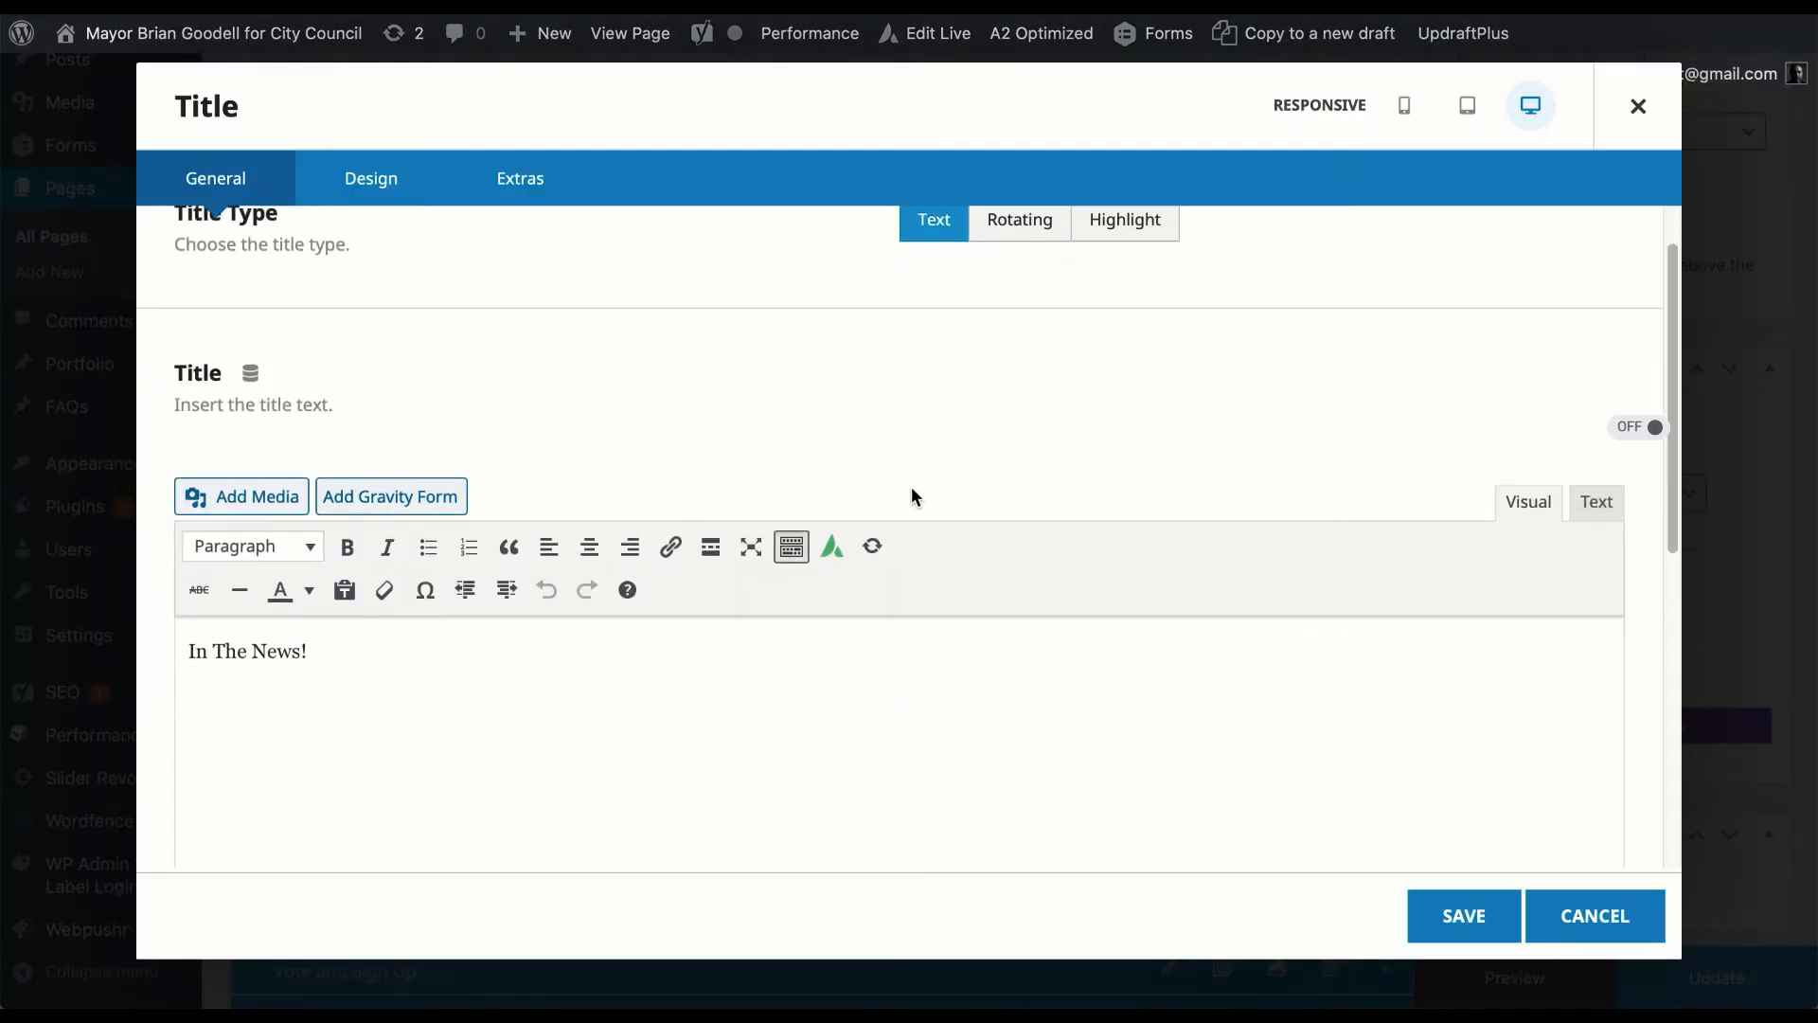
left_click(380, 194)
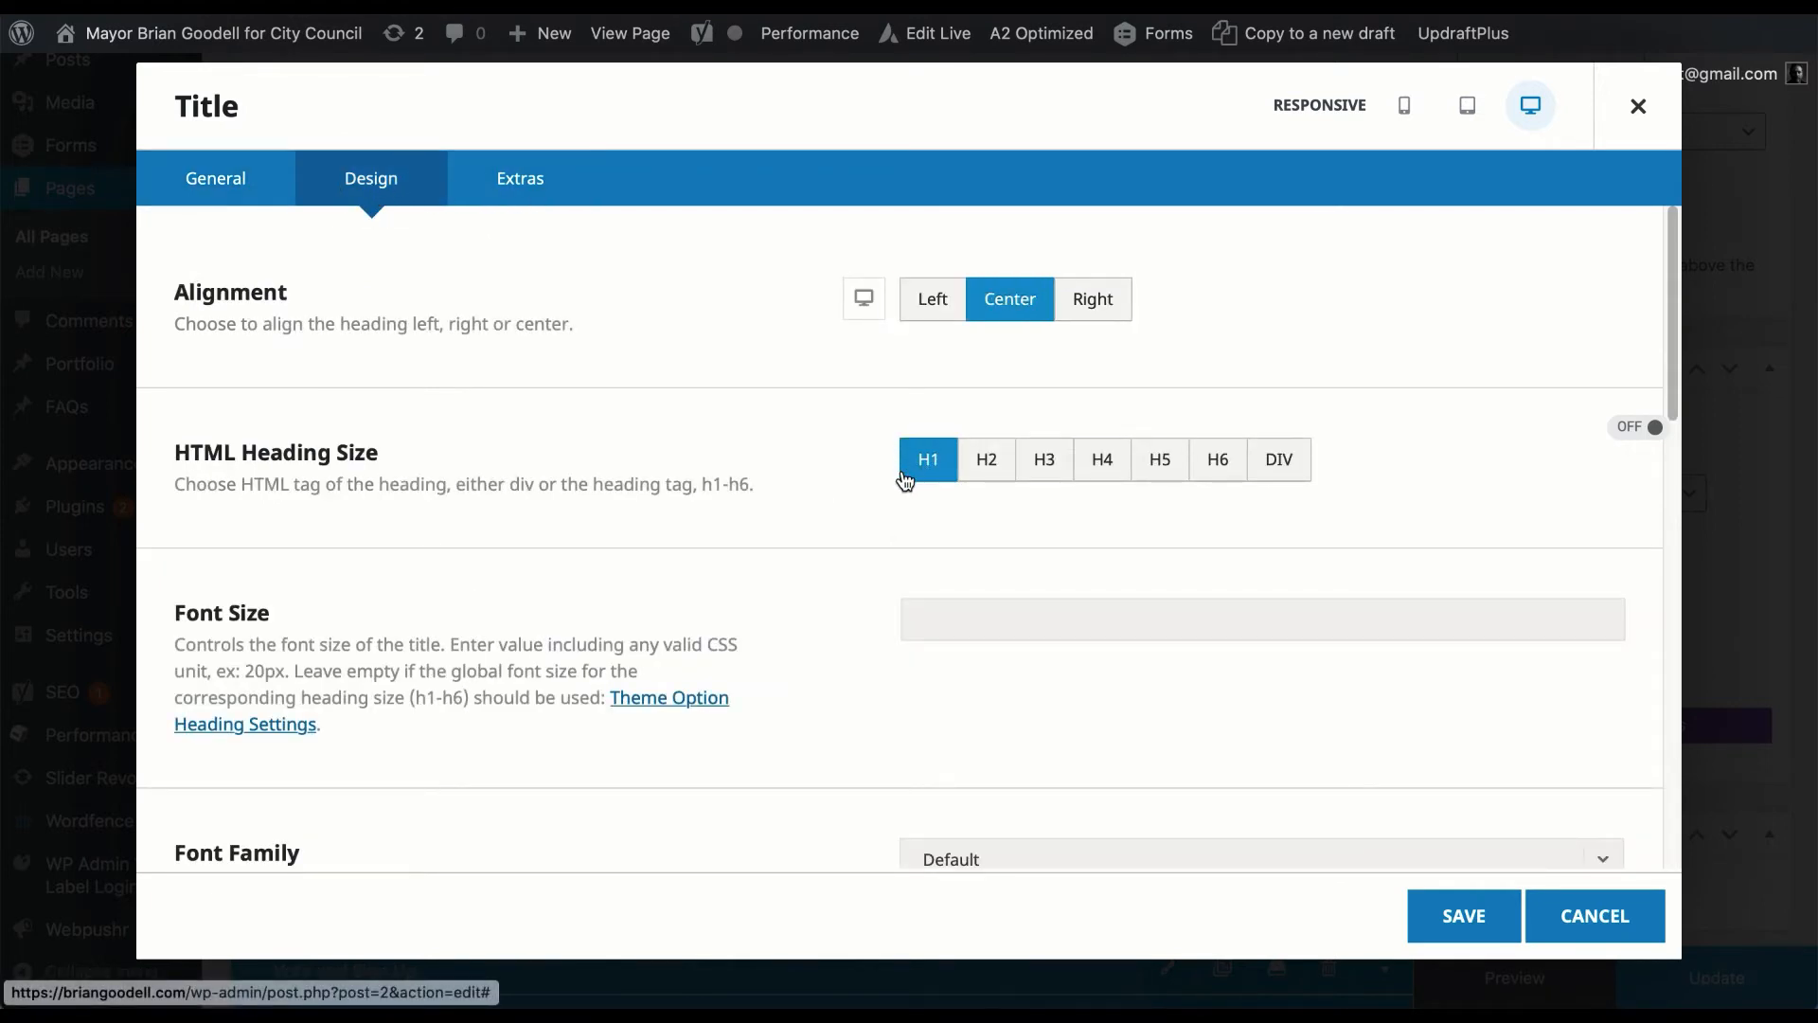
scroll(825, 678, "down", 4)
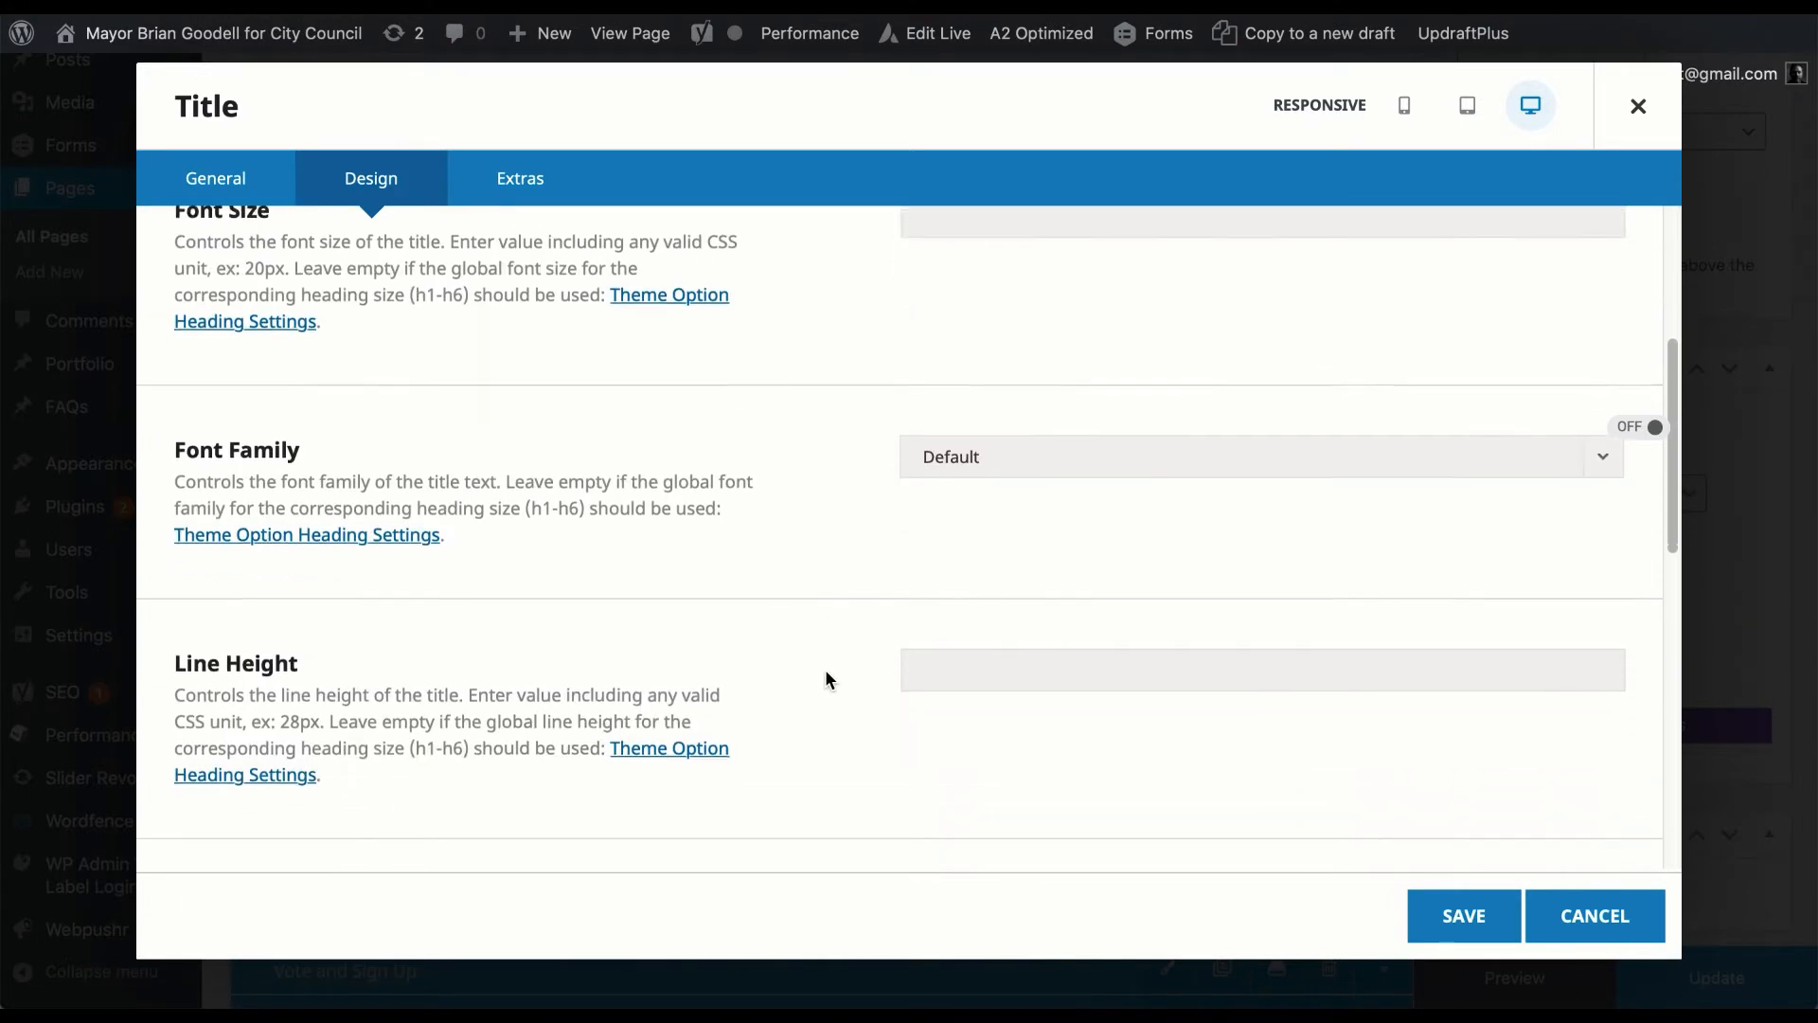
scroll(829, 678, "up", 2)
left_click(204, 182)
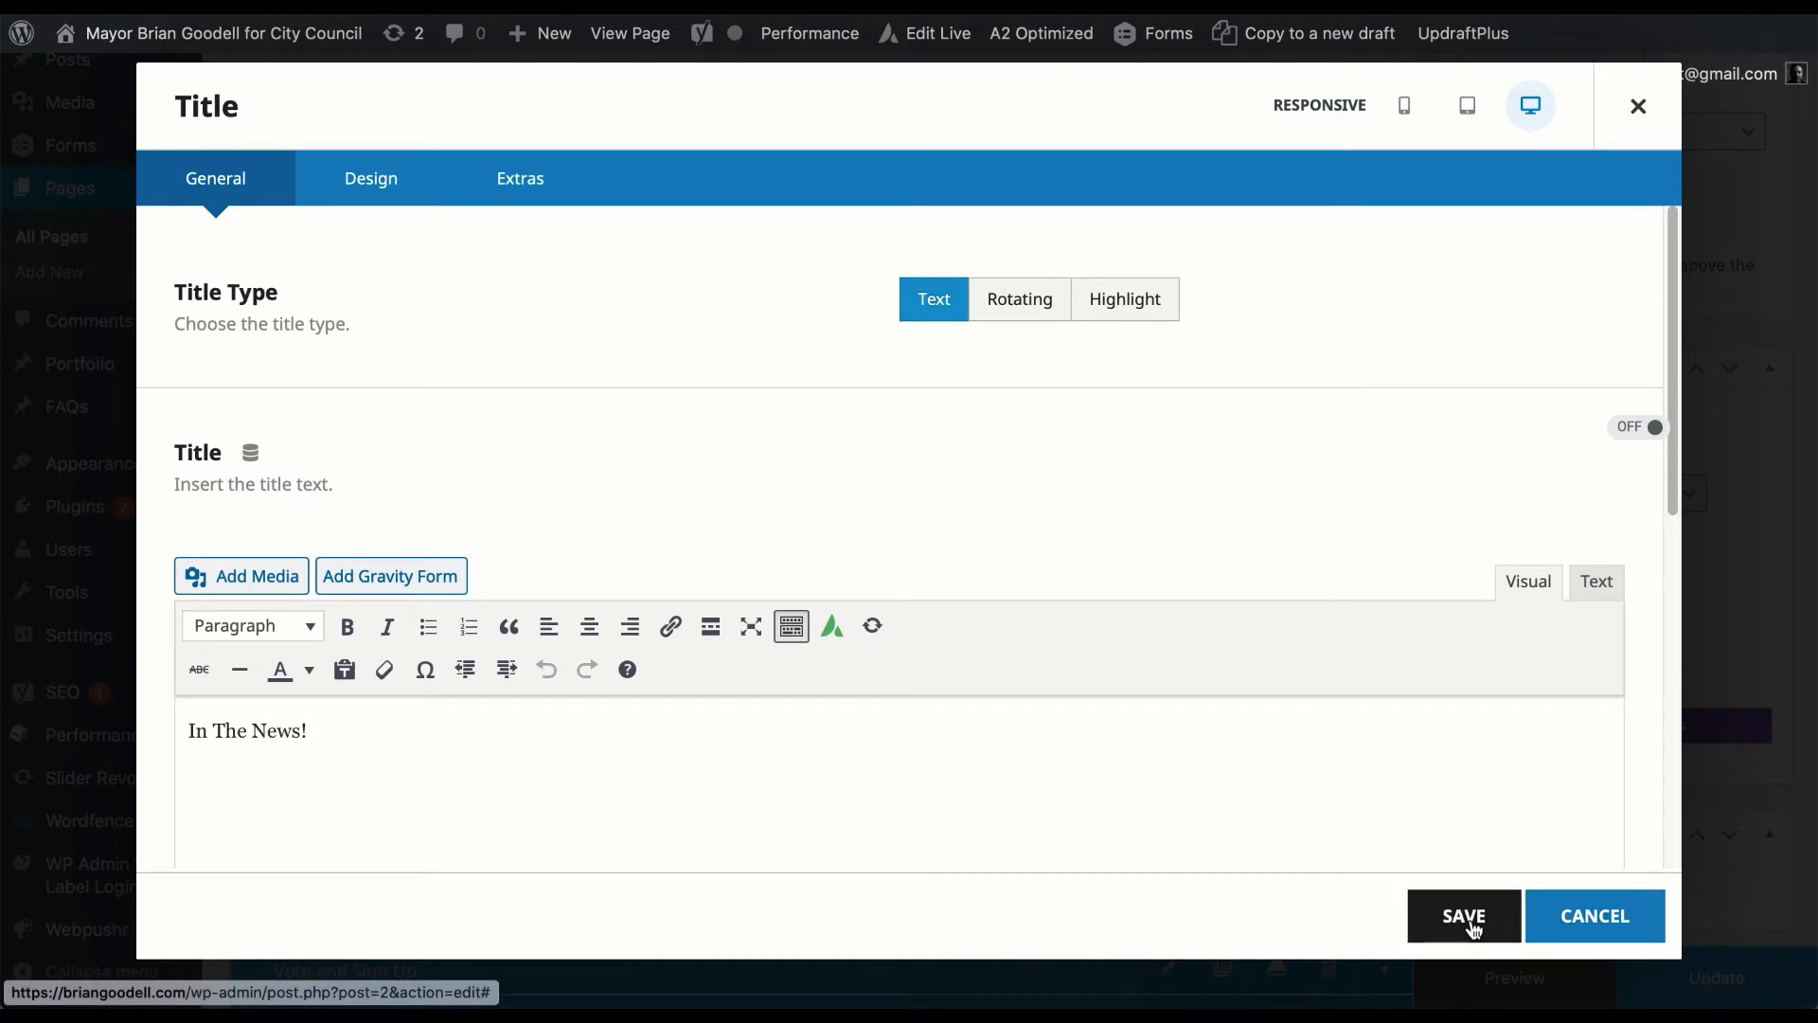
left_click(1464, 916)
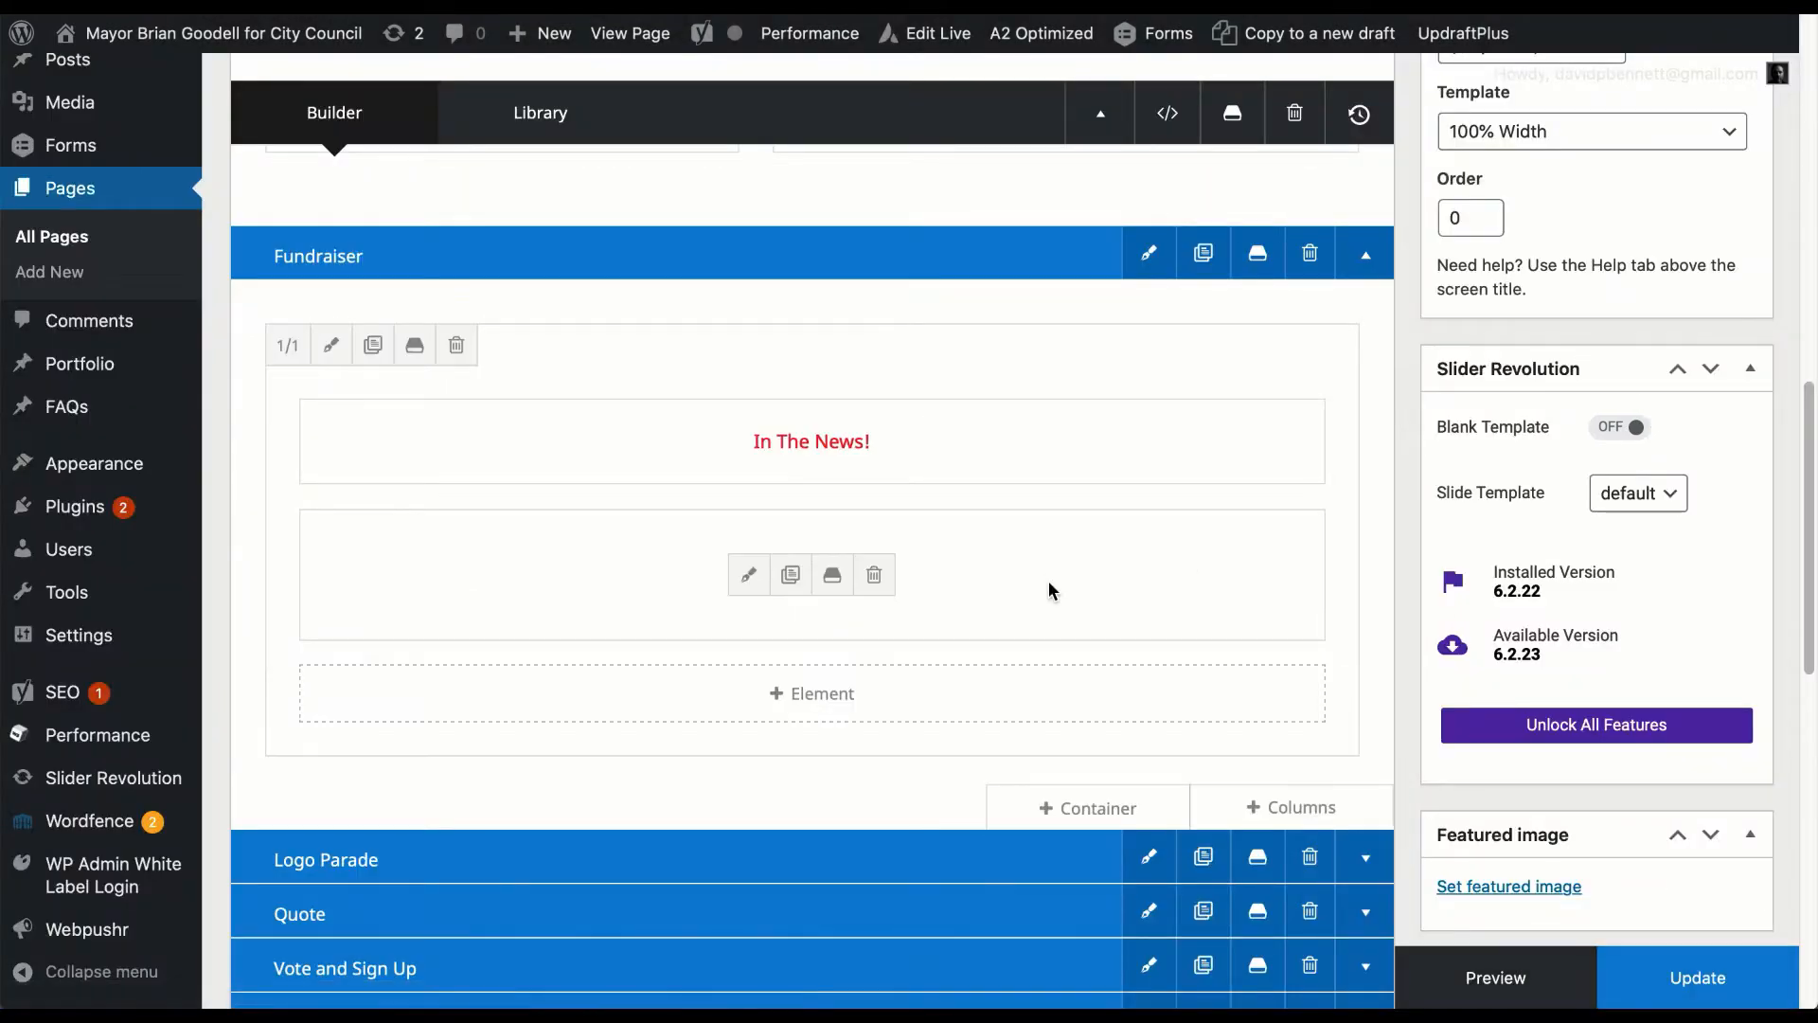
Update the page, and reload the live home page to check the post excerpts under In The News!
scroll(767, 329, "up", 1)
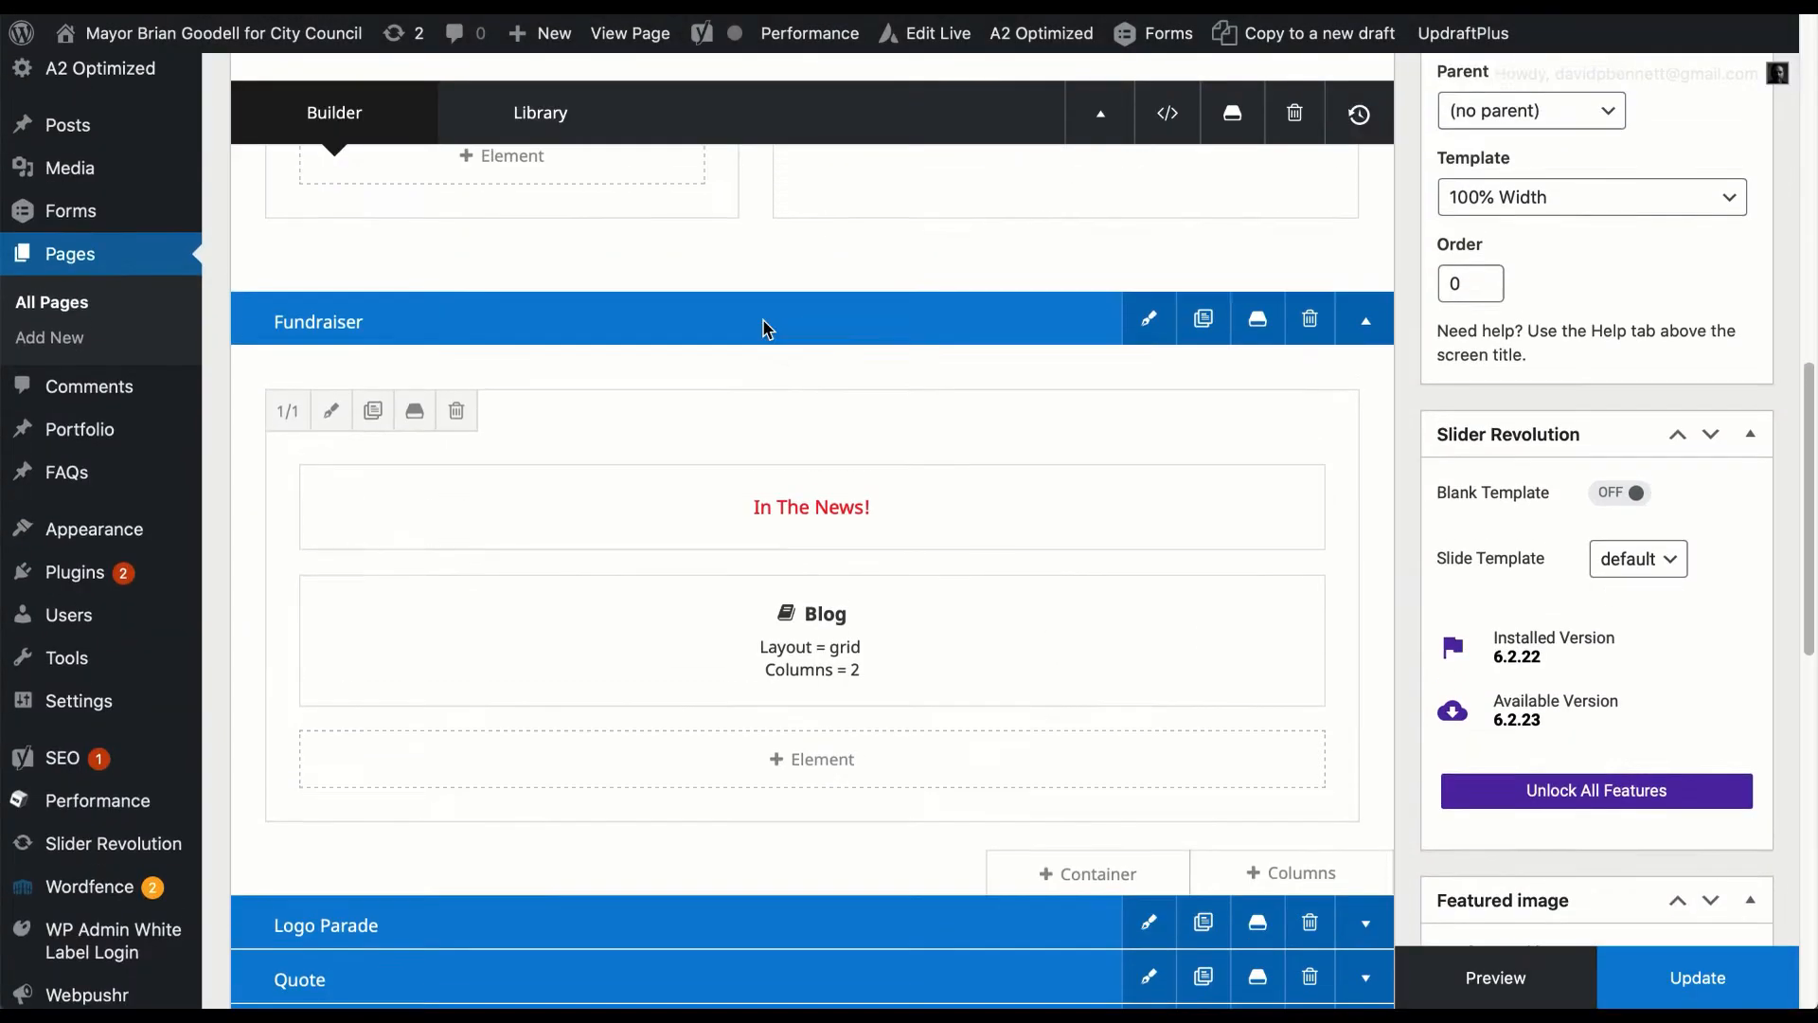
left_click(1681, 977)
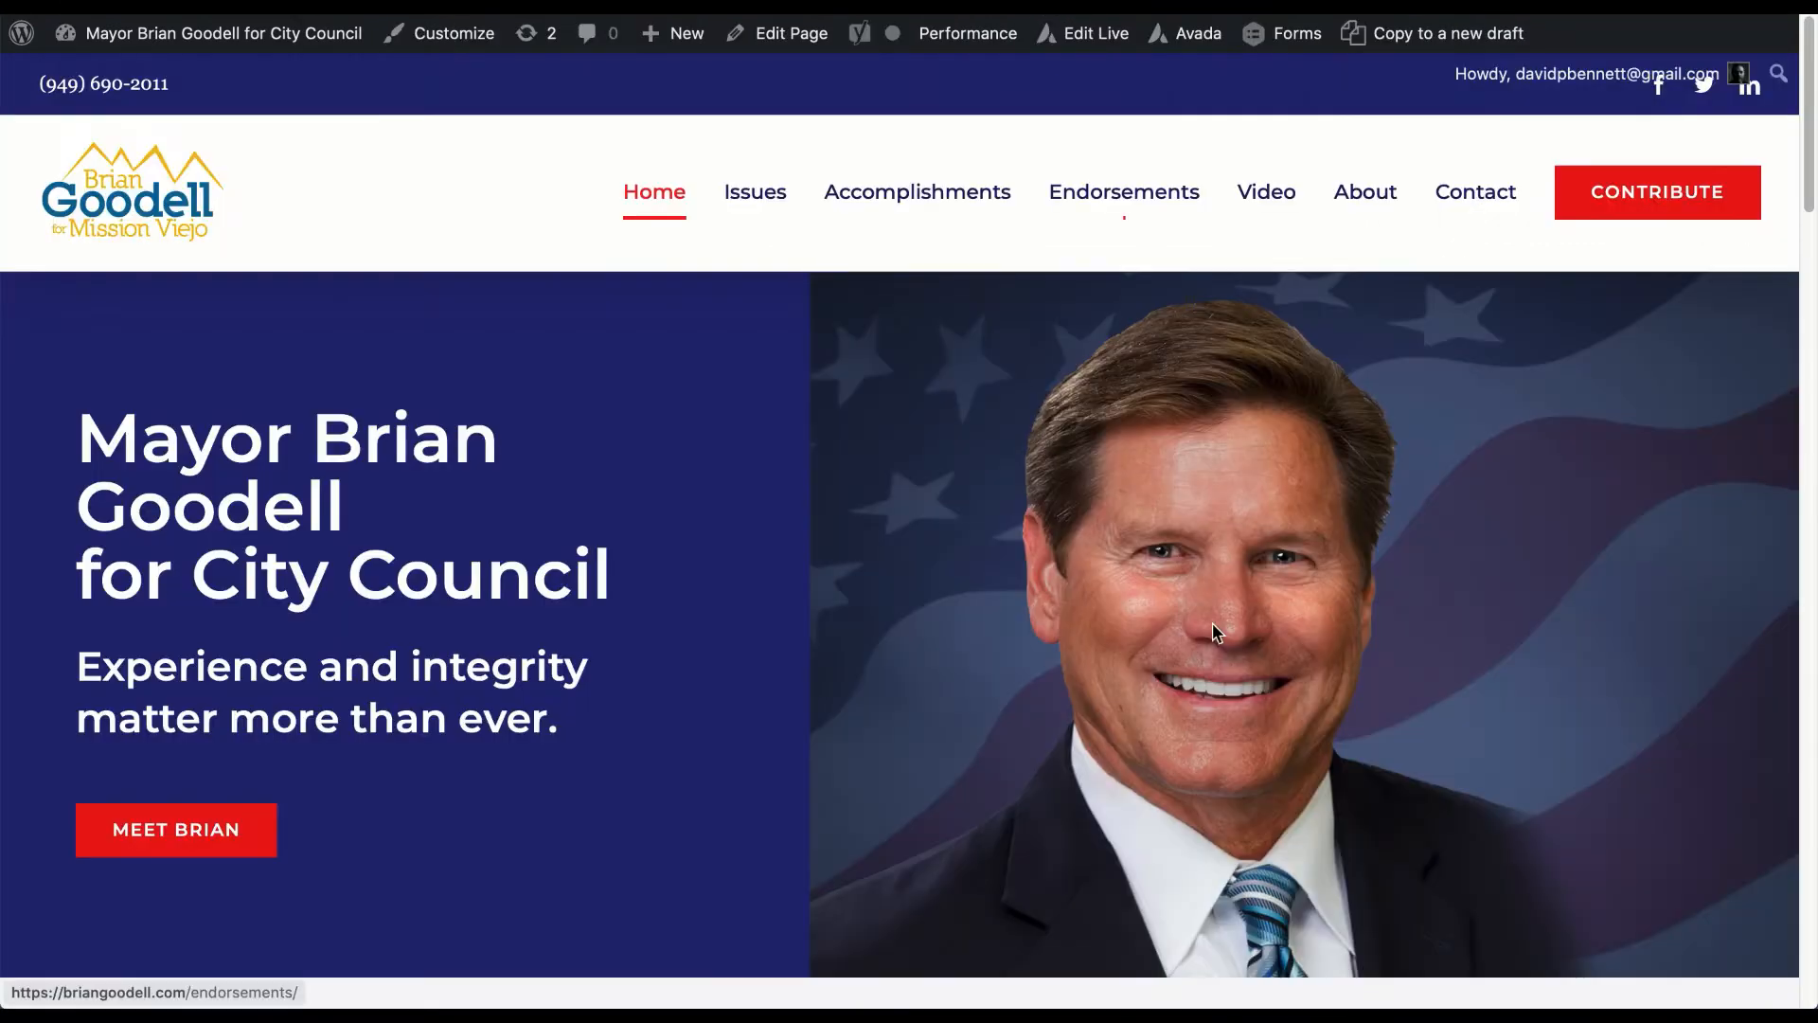
scroll(1212, 622, "down", 6)
scroll(1212, 622, "down", 3)
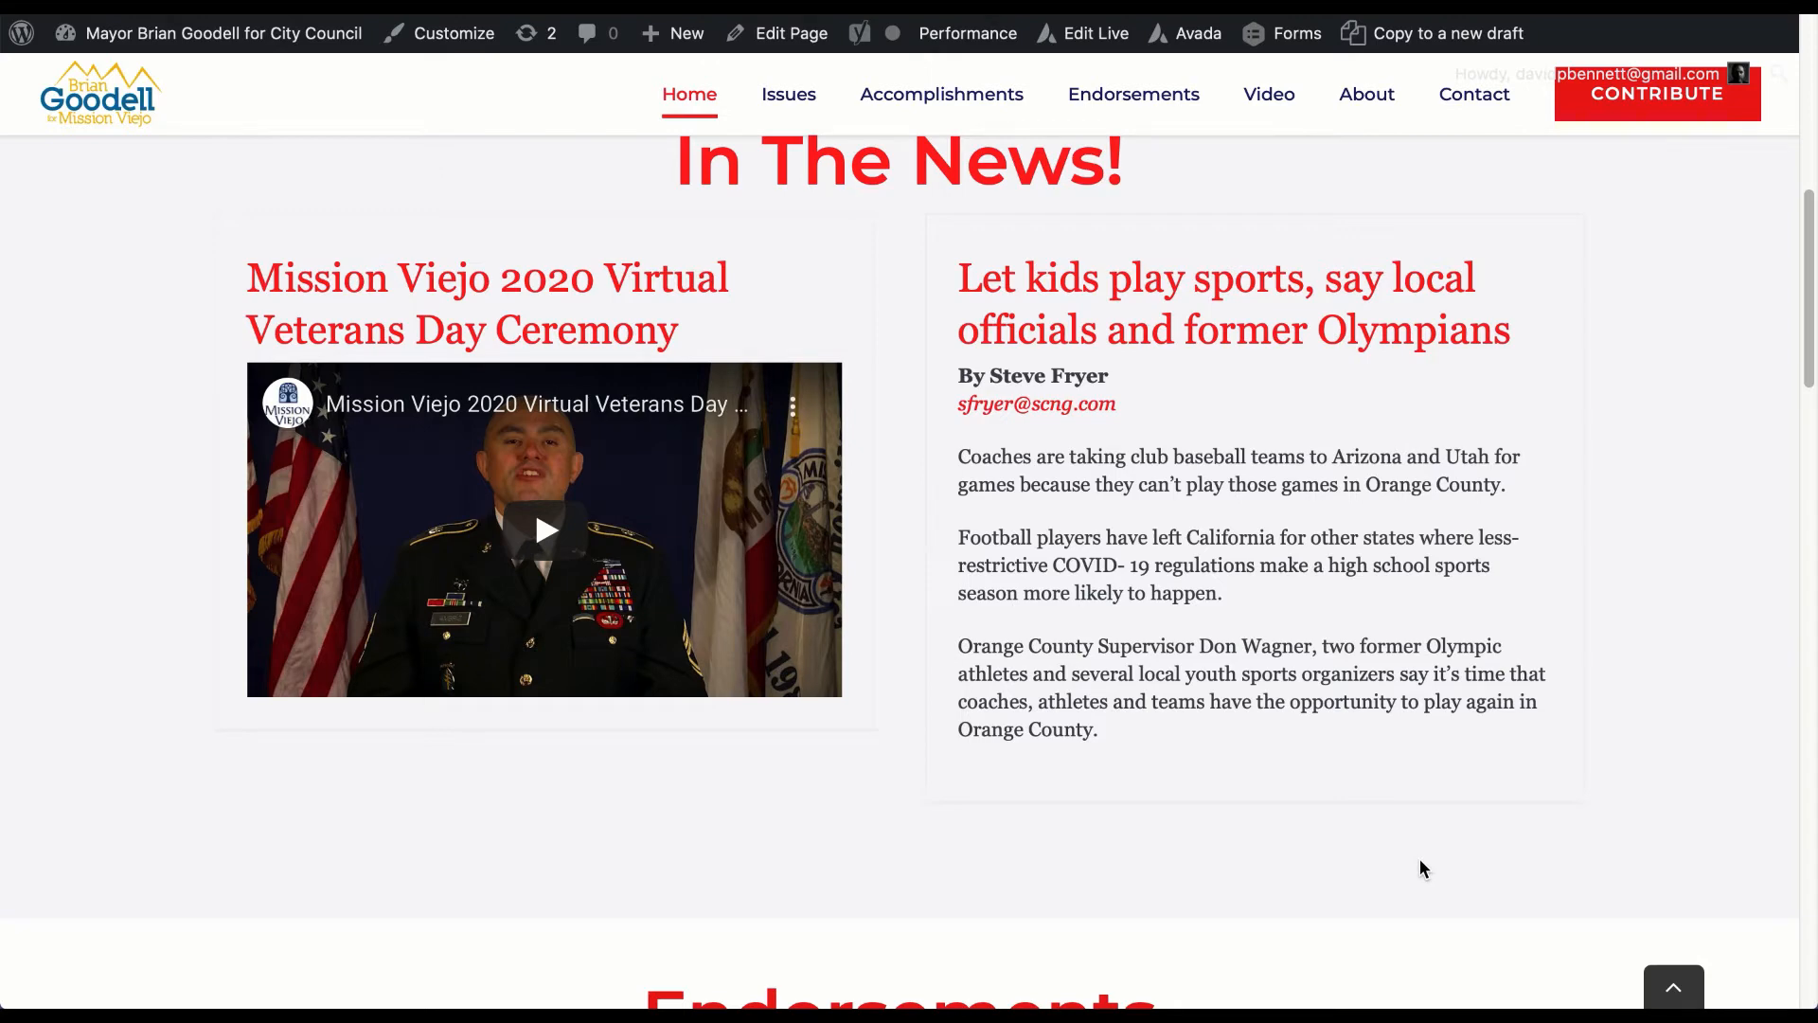
key("super+r")
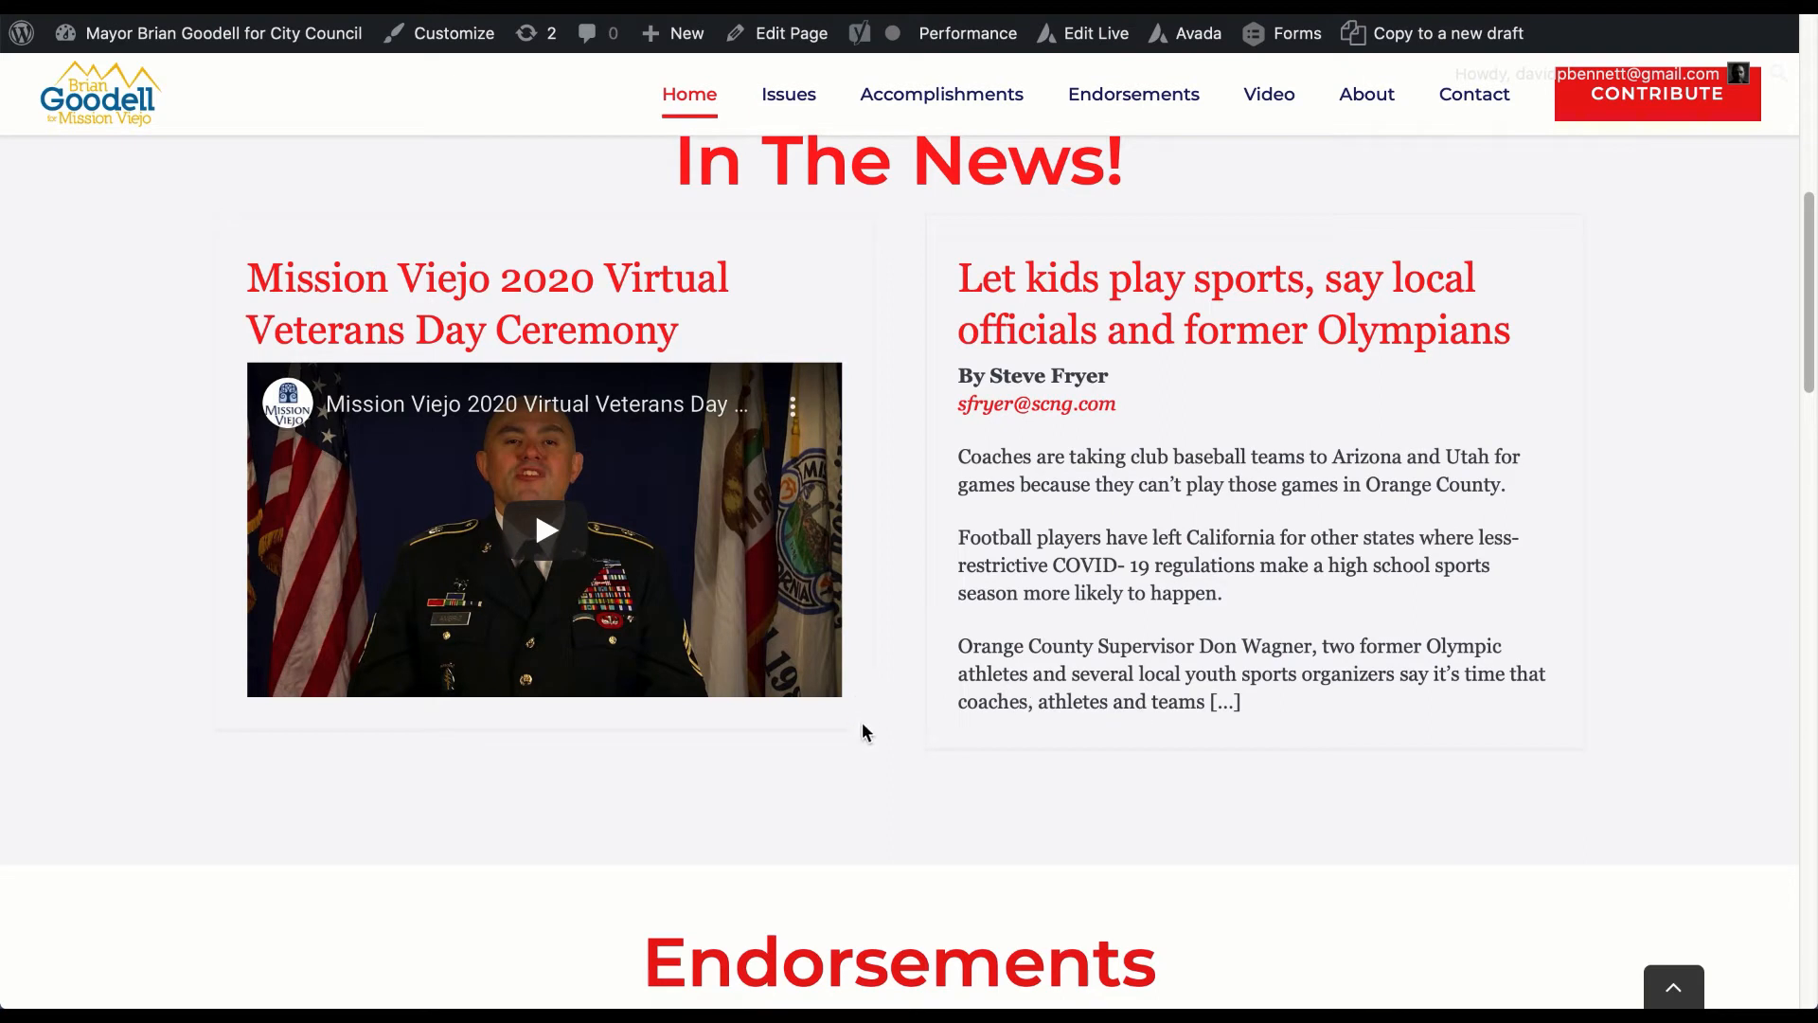
scroll(1307, 758, "up", 2)
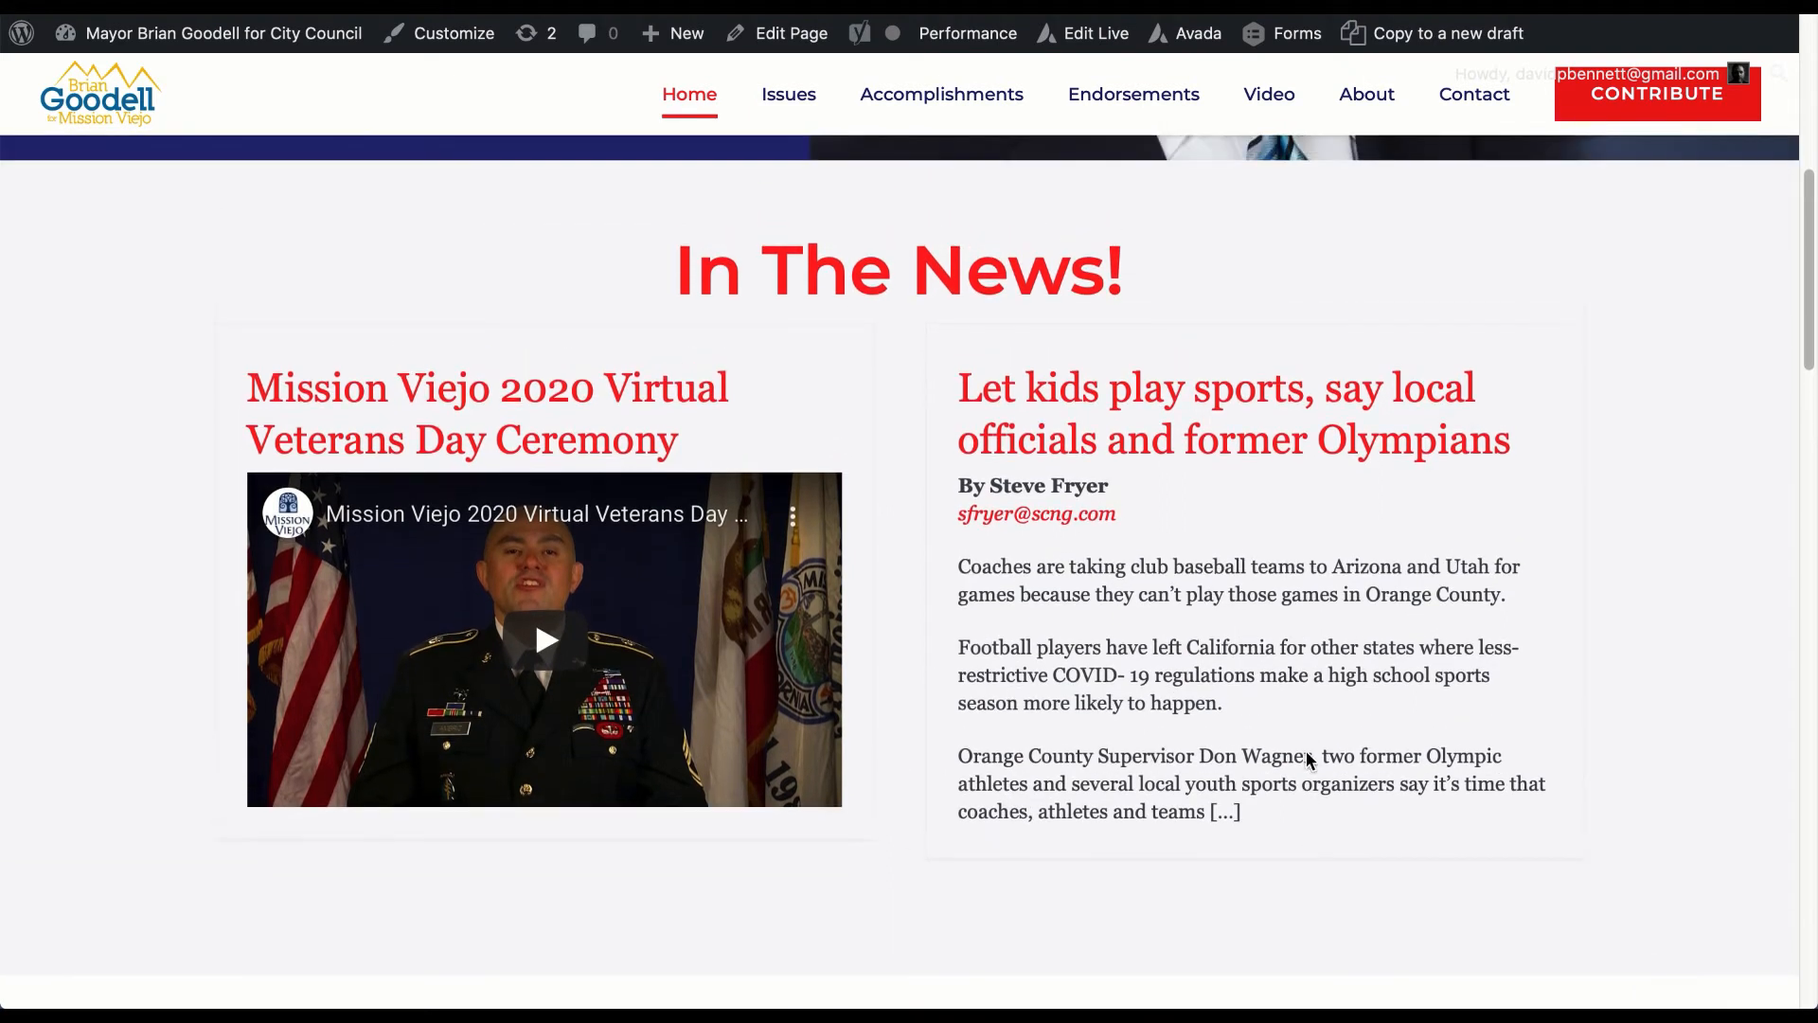
Open the post "Let kids play sports, say local officials and former Olympians" for editing from the list of all posts
left_click(792, 33)
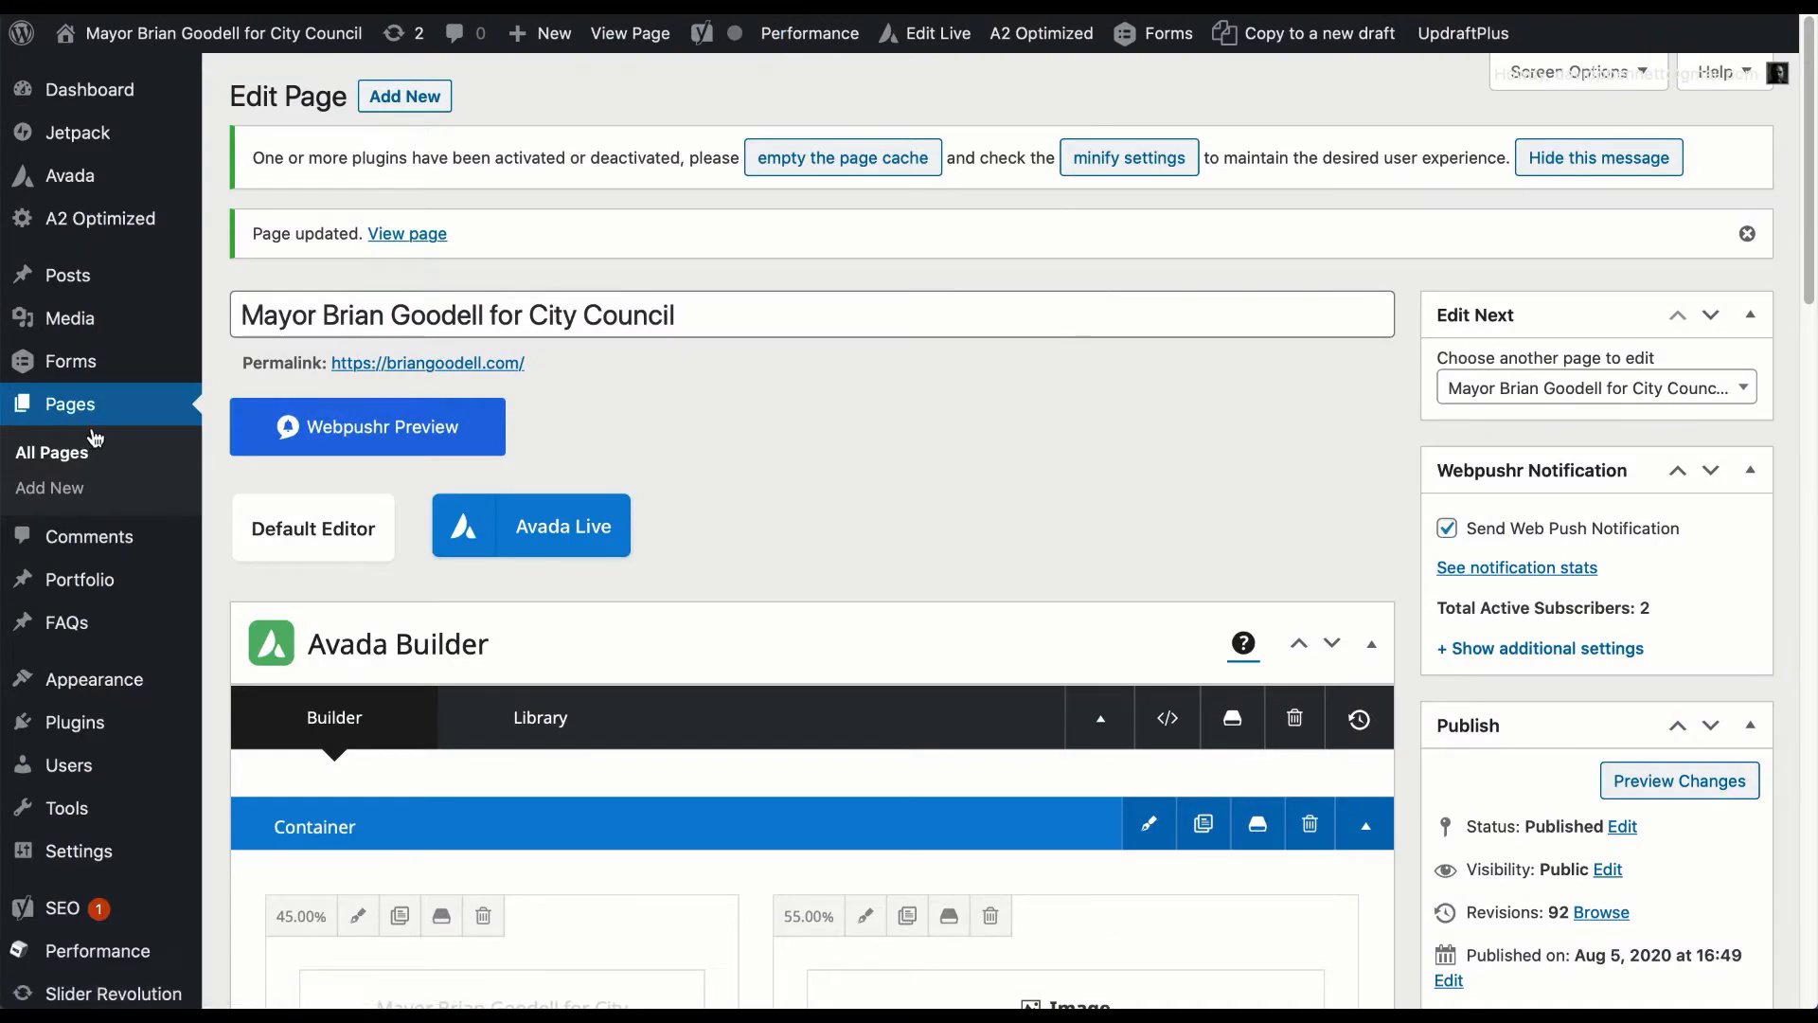
mouse_move(66, 279)
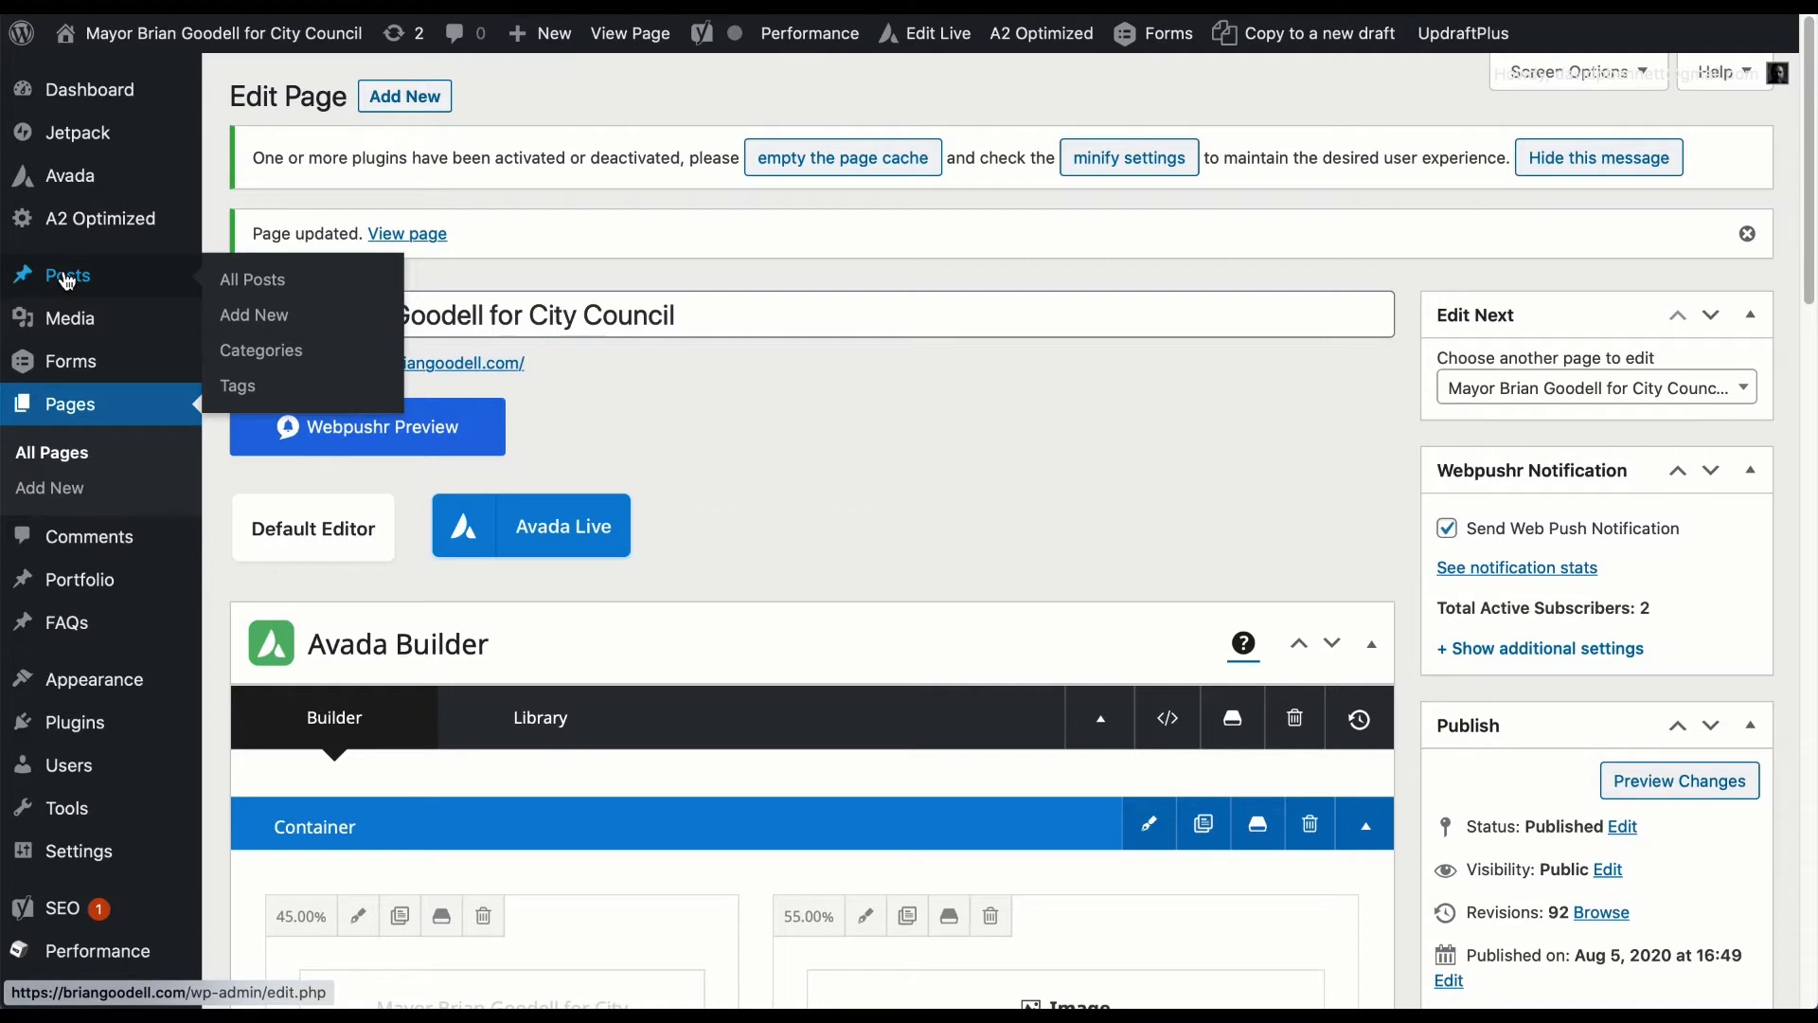
left_click(256, 286)
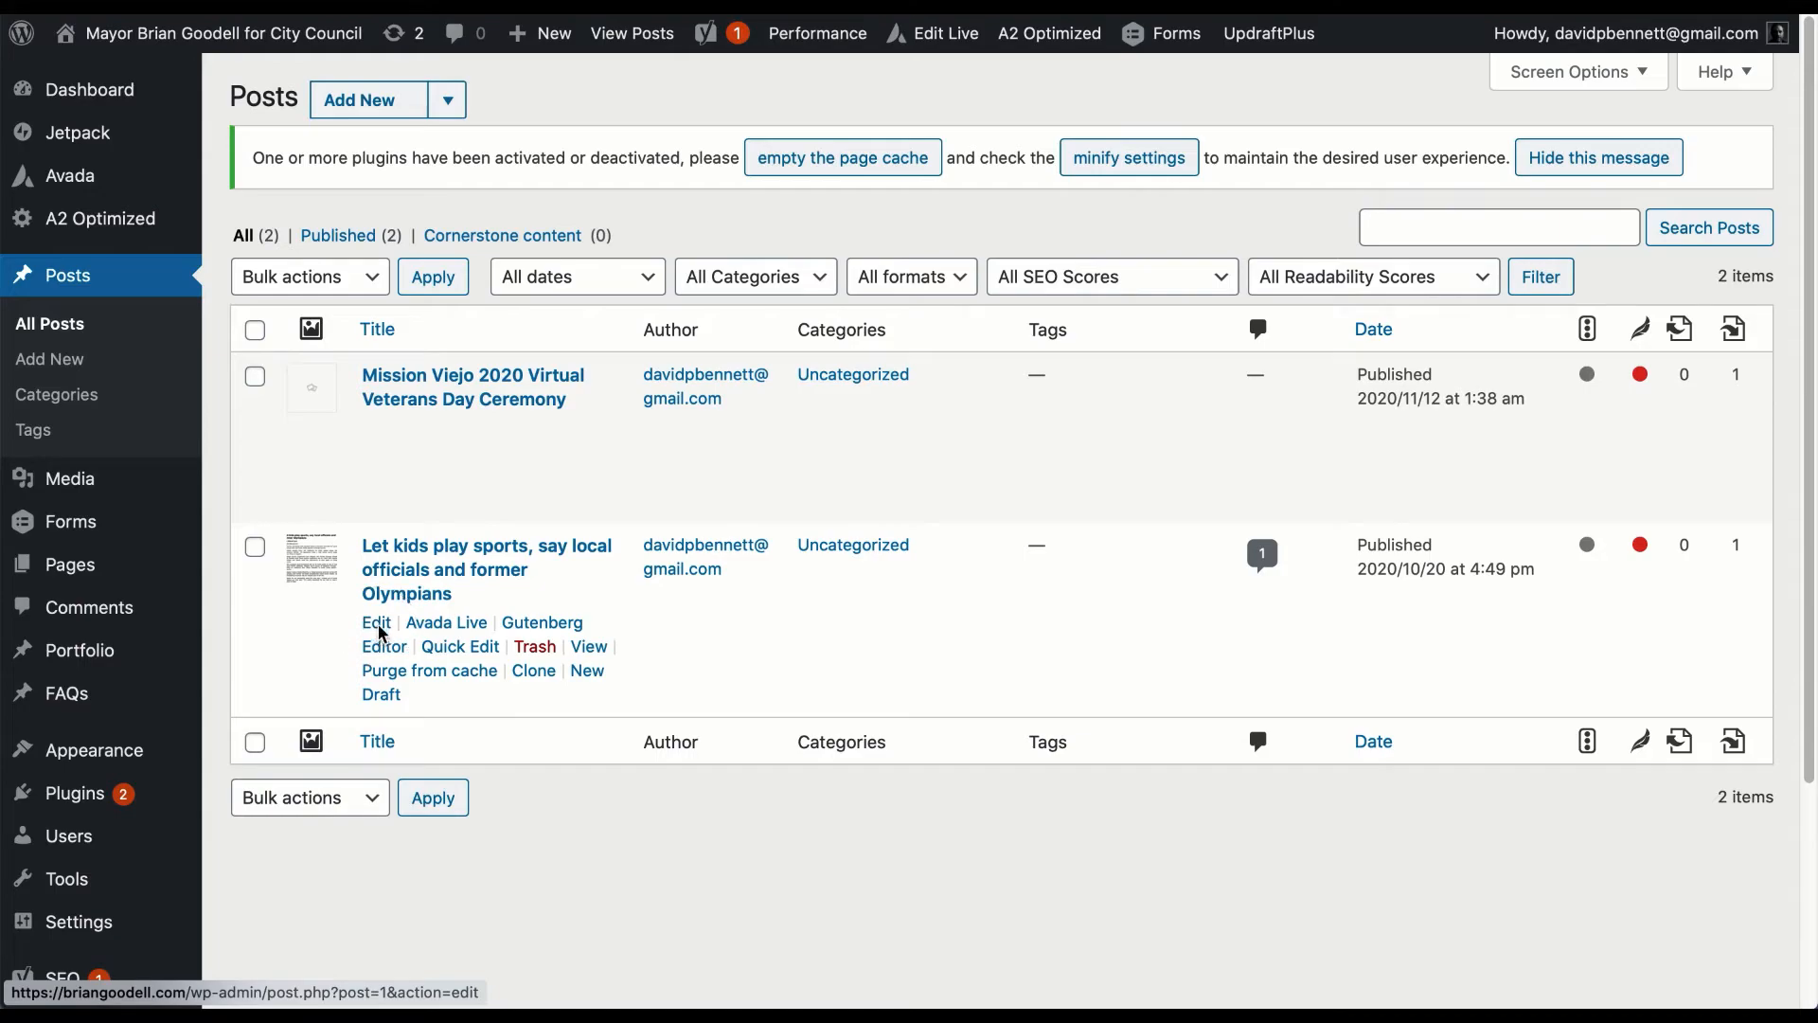
left_click(379, 627)
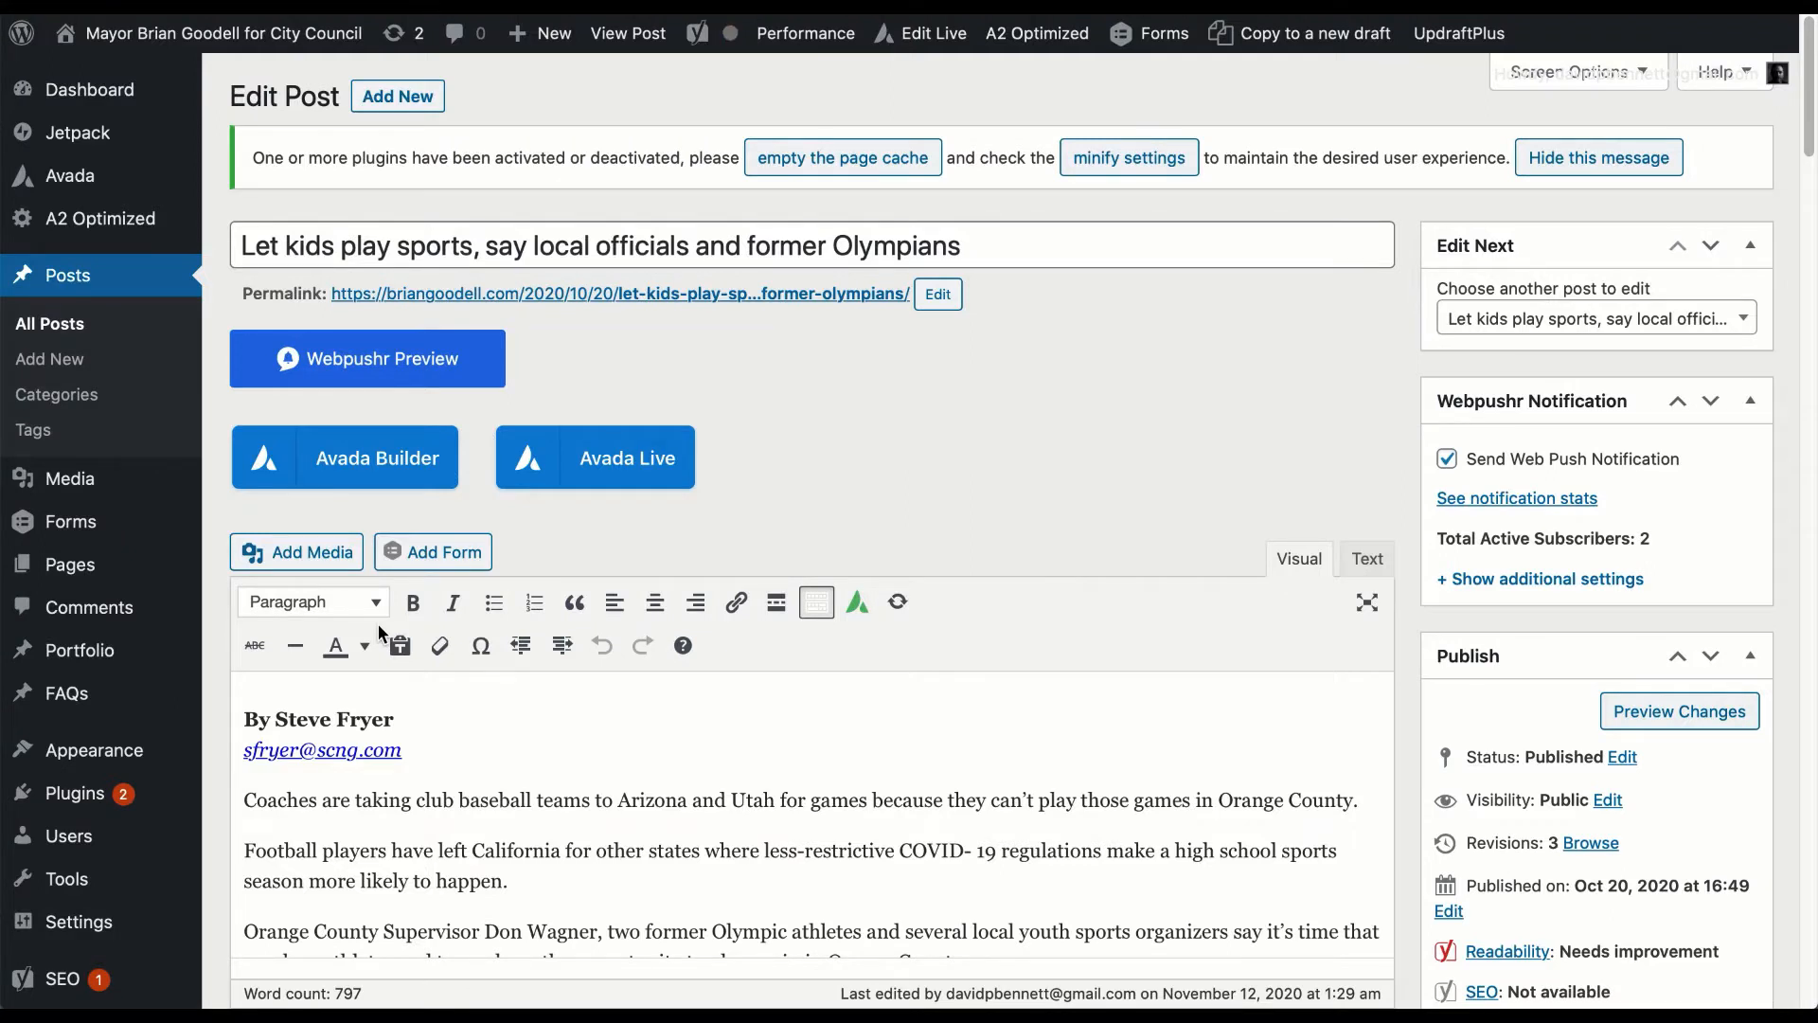
Examine the post's body in the visual editor, from the byline through the photos and captions down to the source link
scroll(816, 811, "down", 3)
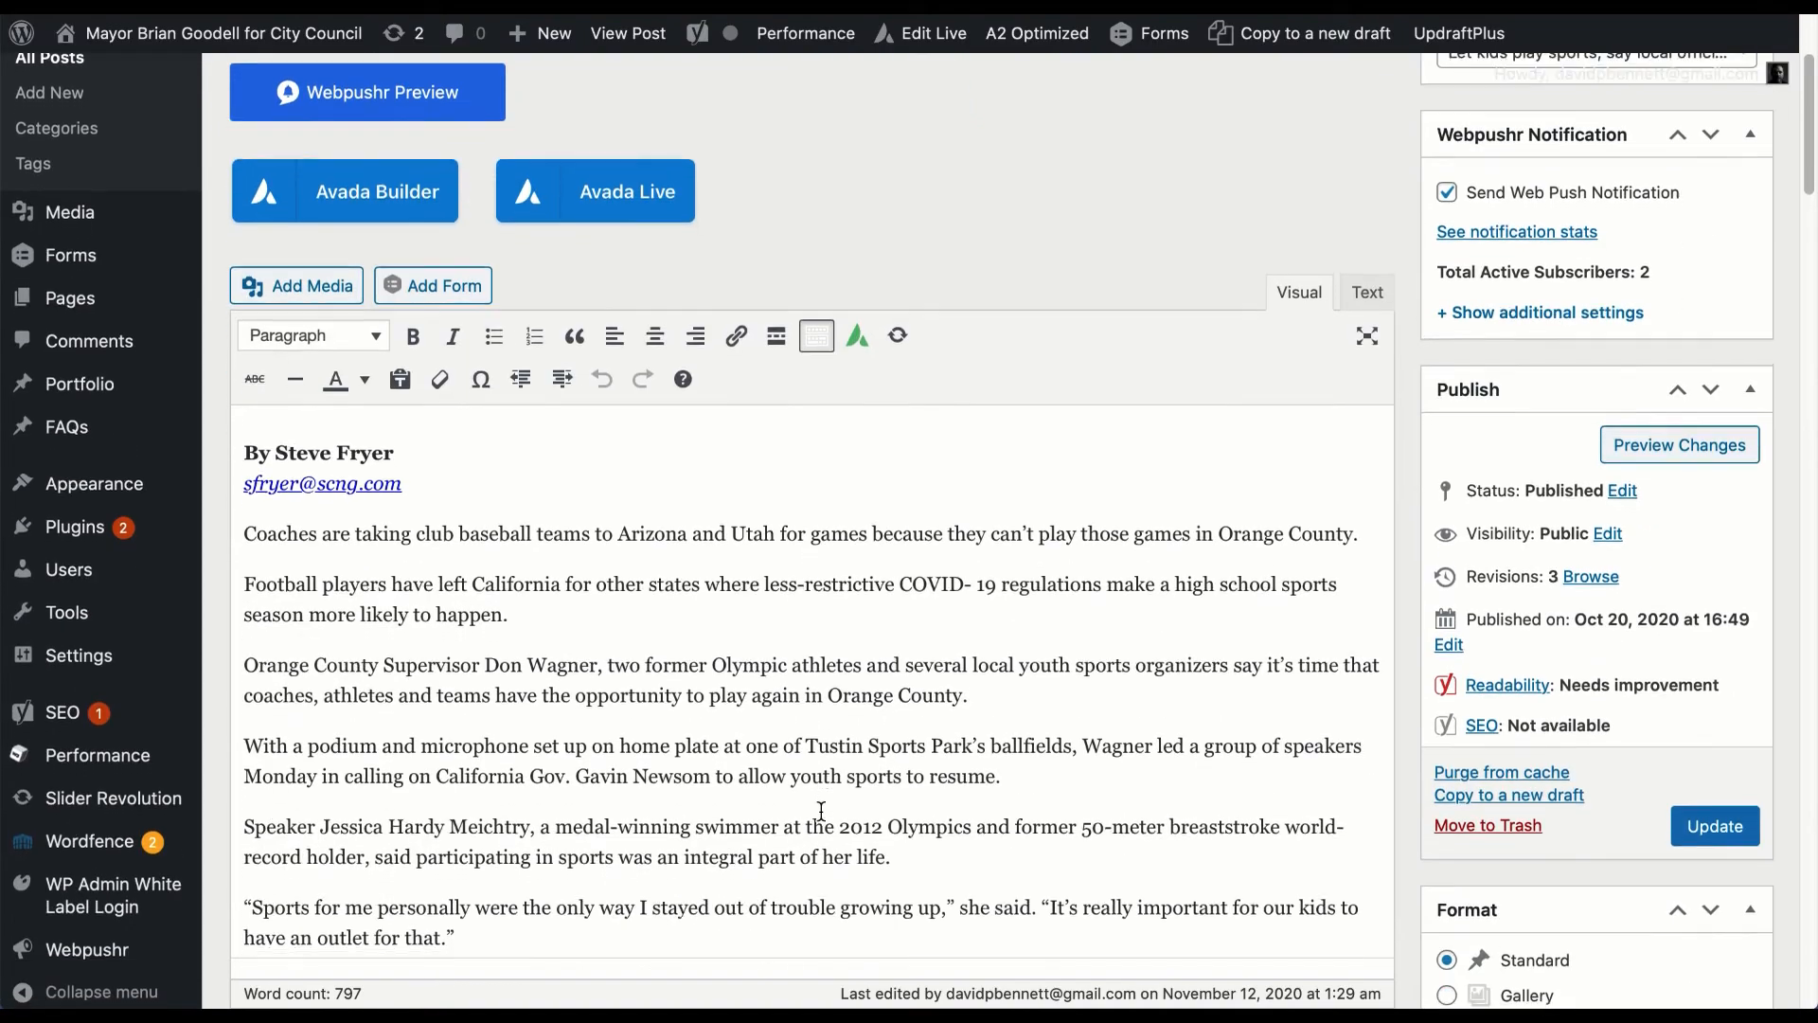
scroll(821, 811, "down", 1)
scroll(821, 811, "down", 12)
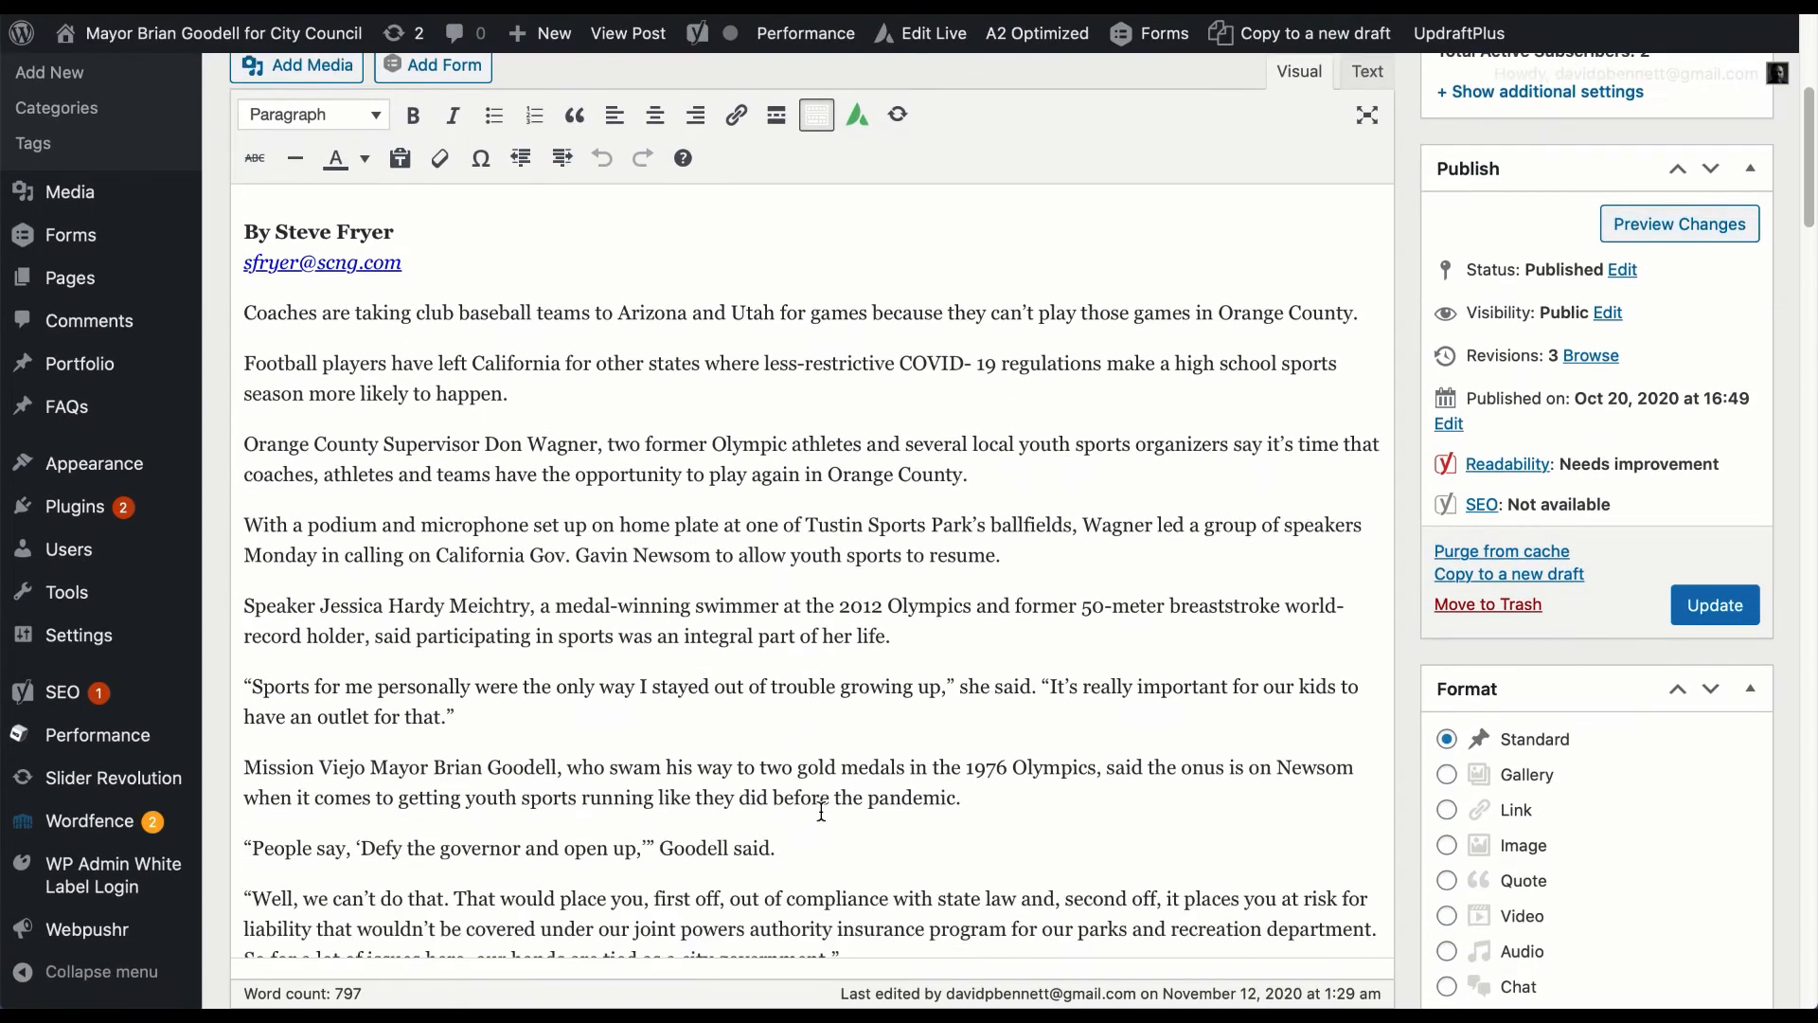
scroll(821, 811, "down", 10)
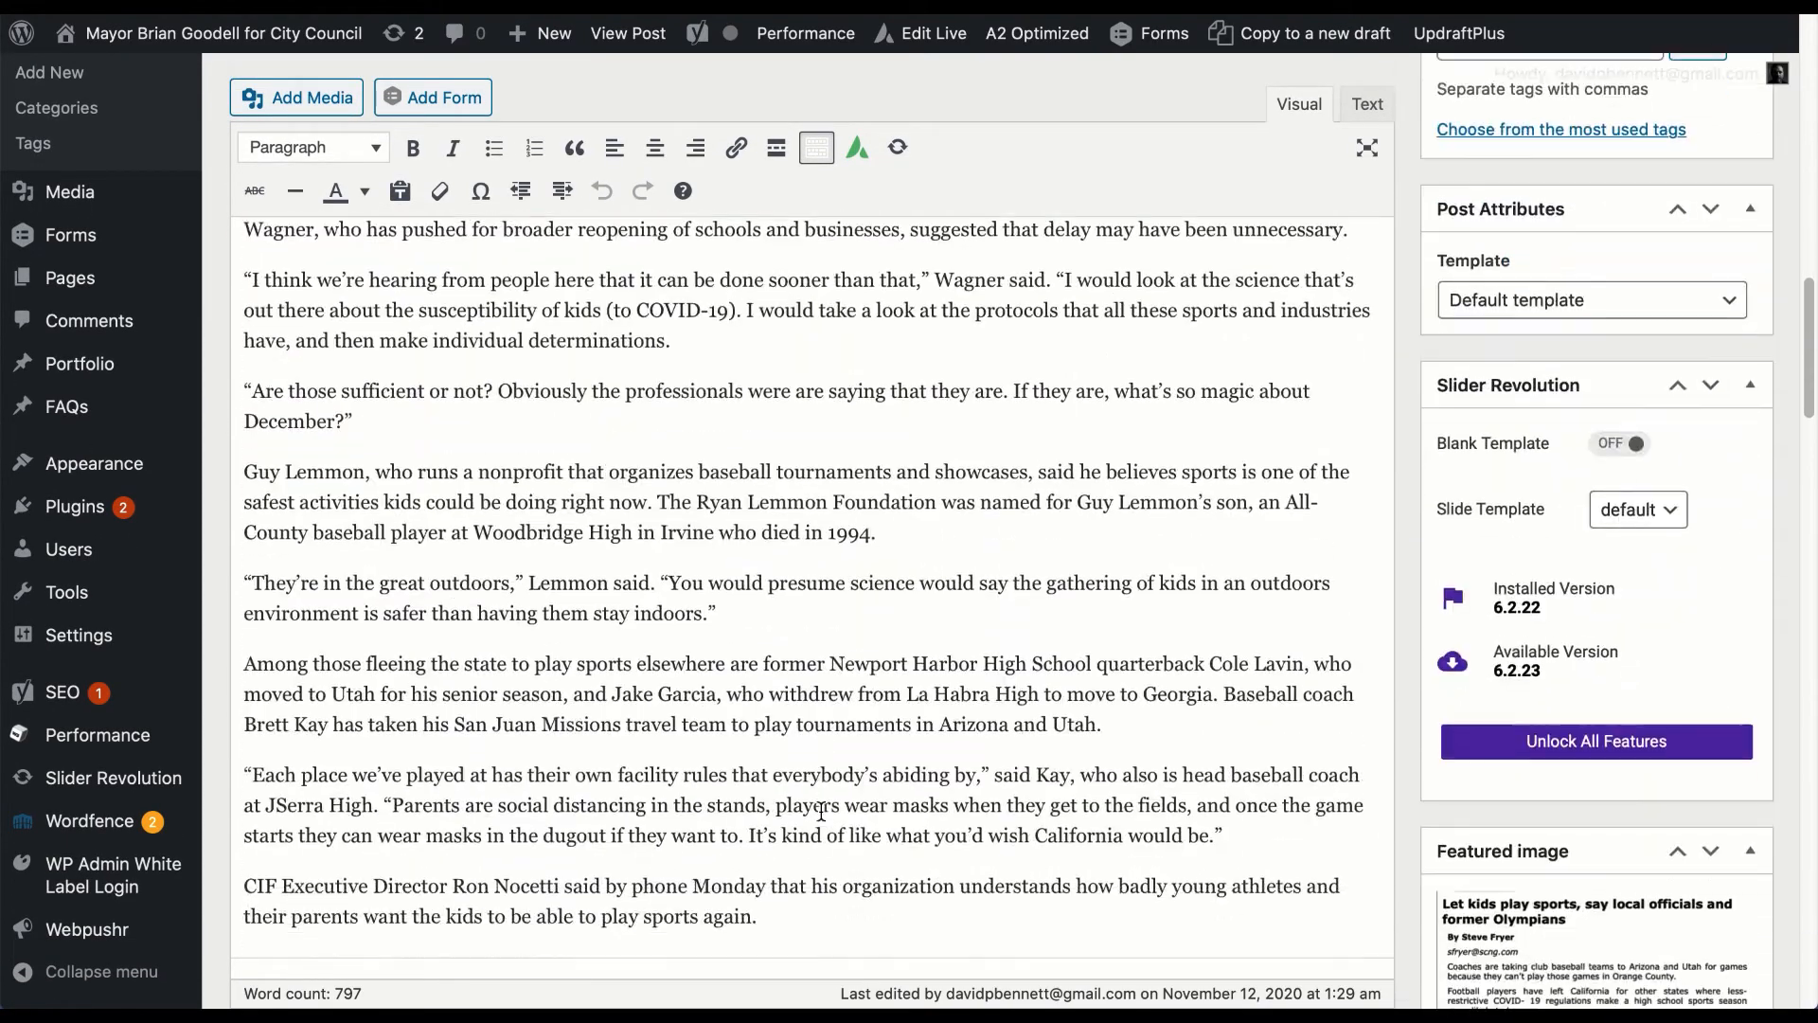
scroll(821, 810, "down", 1)
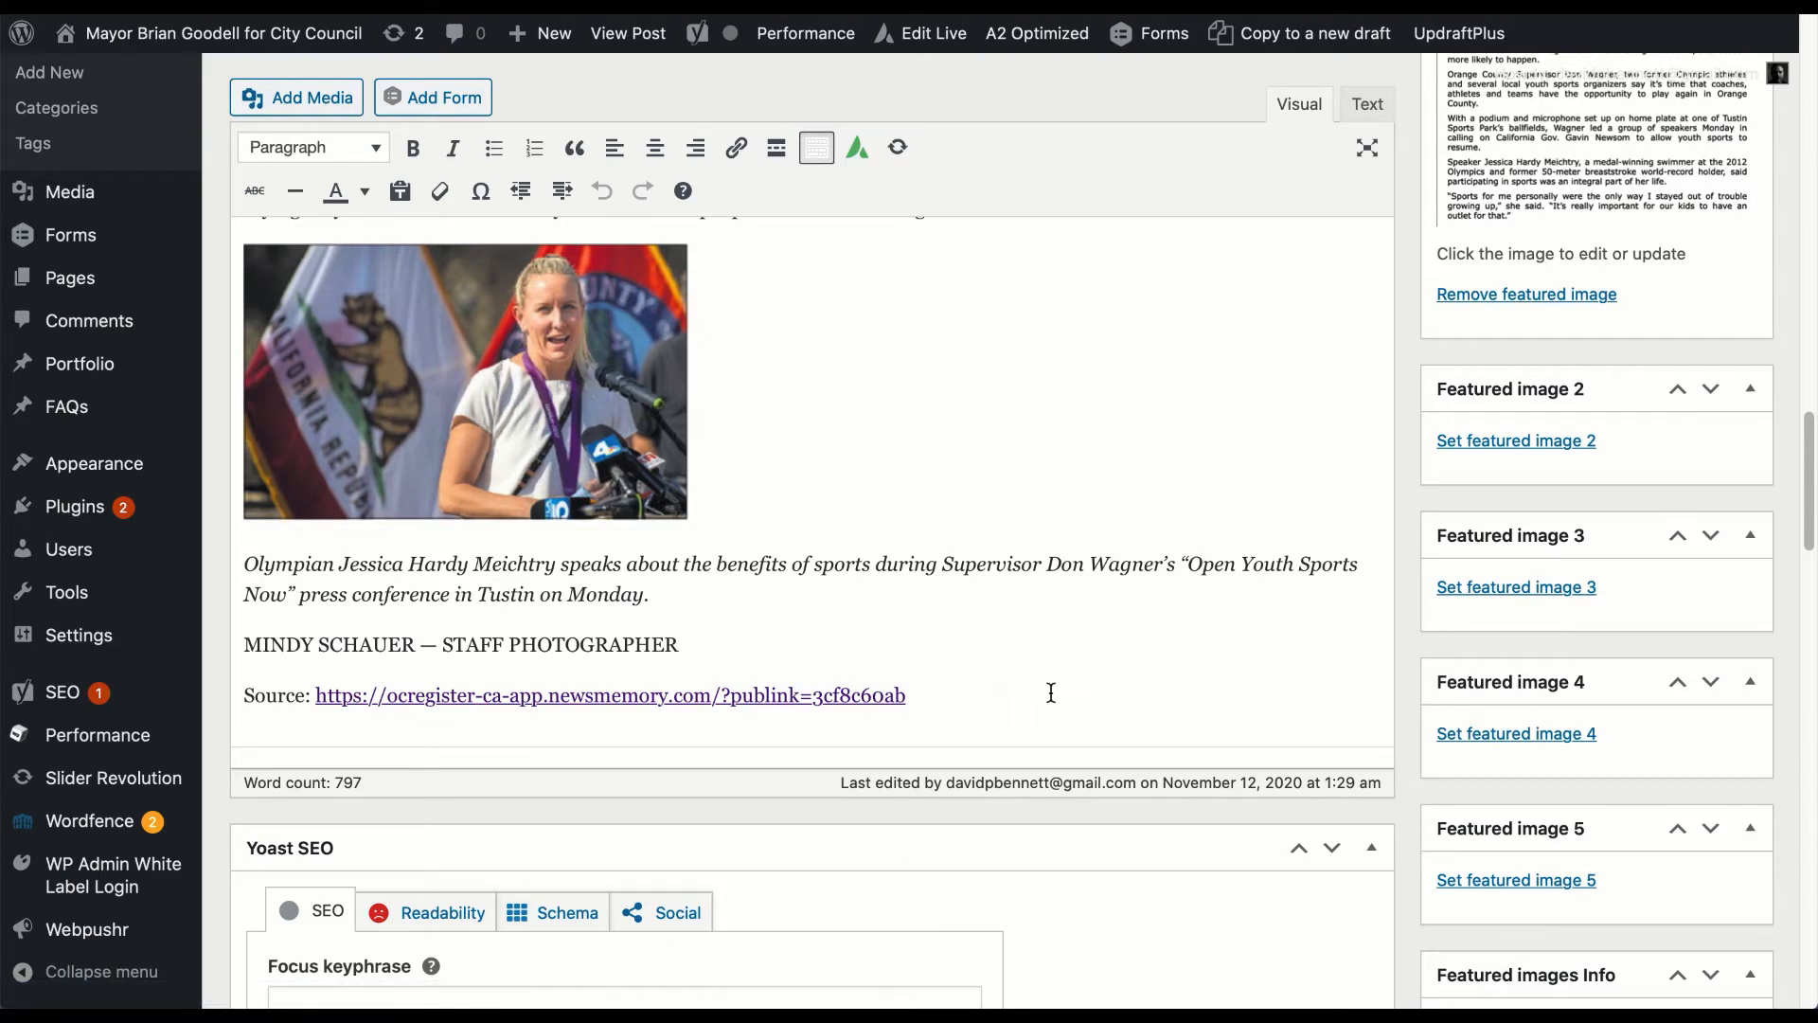
scroll(1050, 691, "up", 4)
scroll(1051, 693, "up", 6)
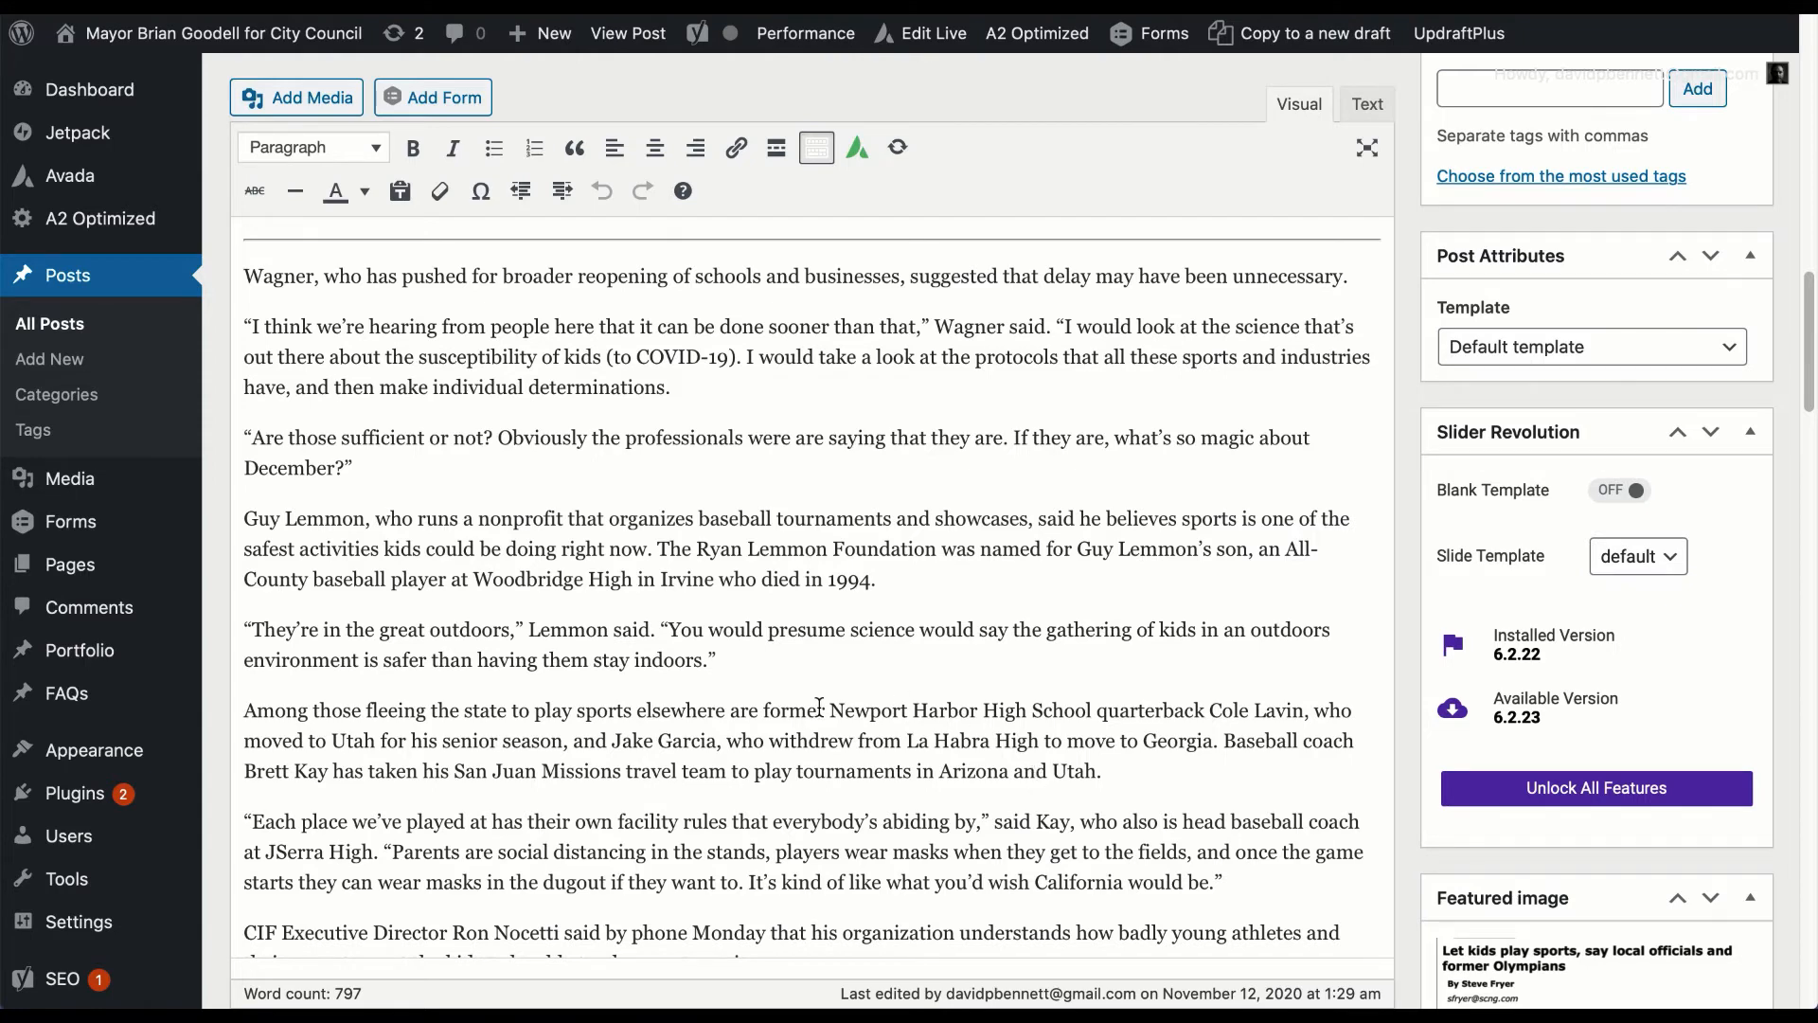
scroll(819, 707, "up", 3)
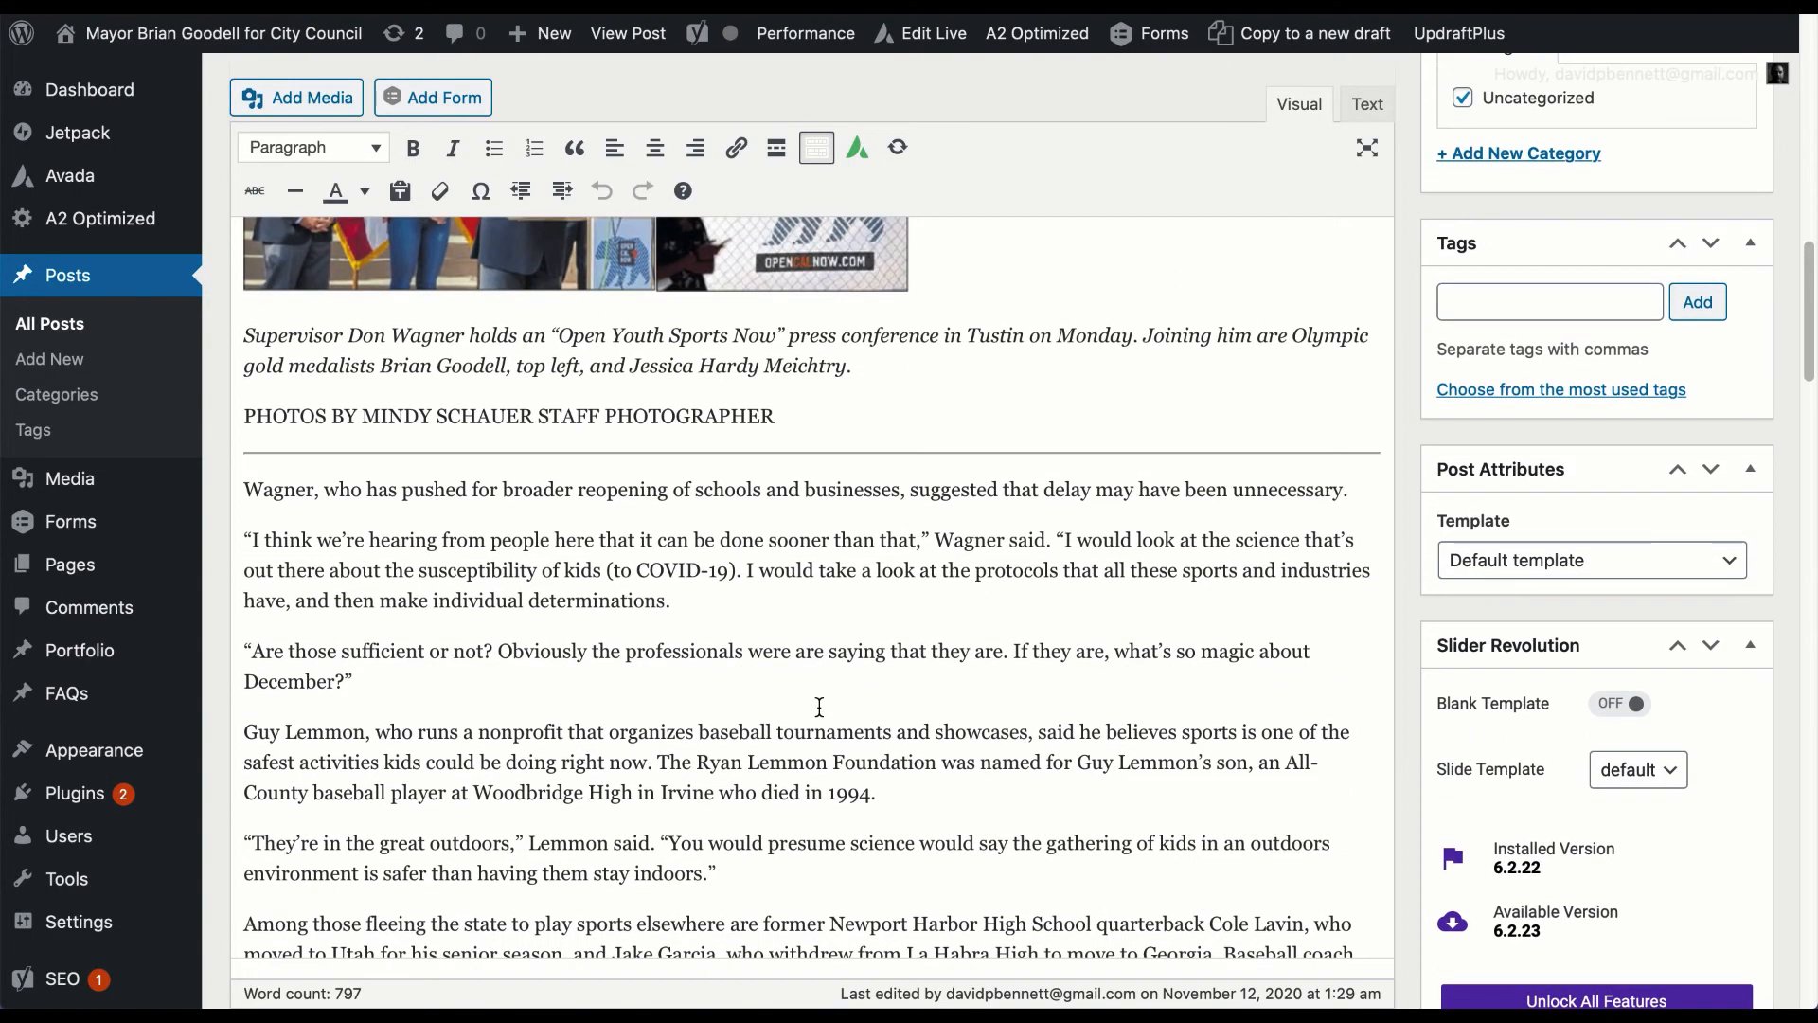
scroll(819, 706, "up", 8)
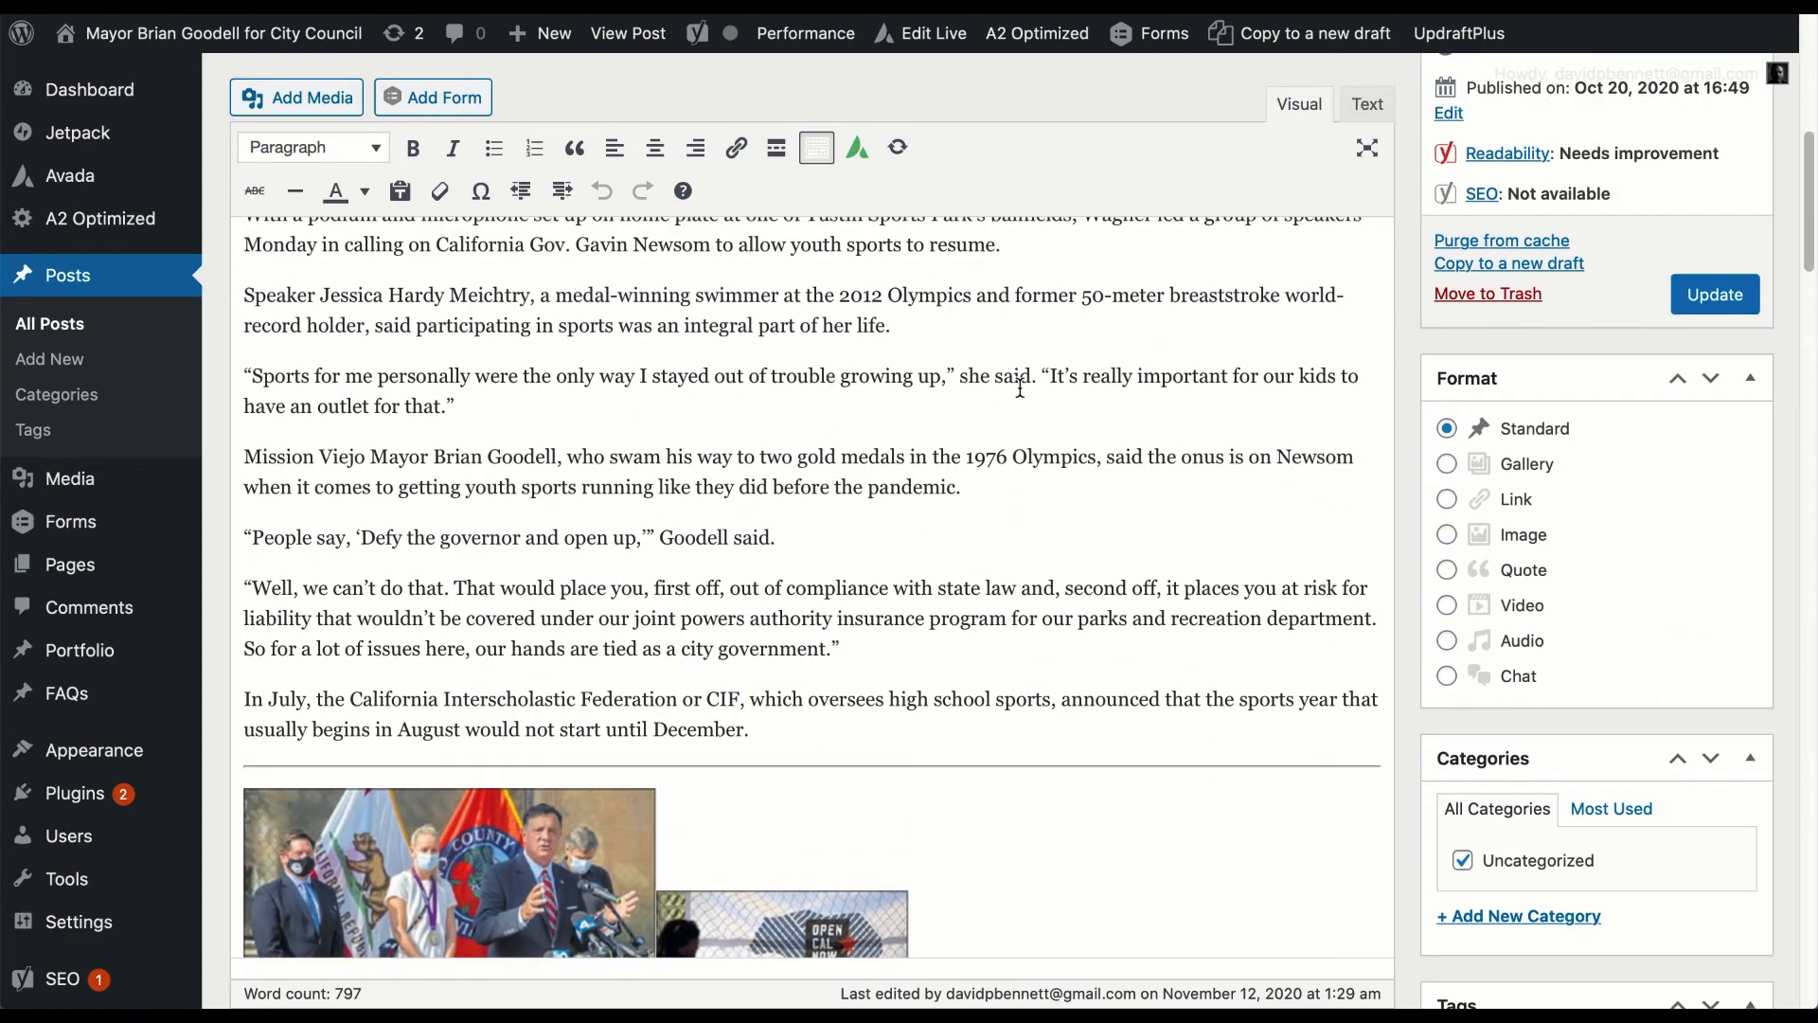
scroll(1036, 474, "up", 1)
scroll(1036, 473, "up", 2)
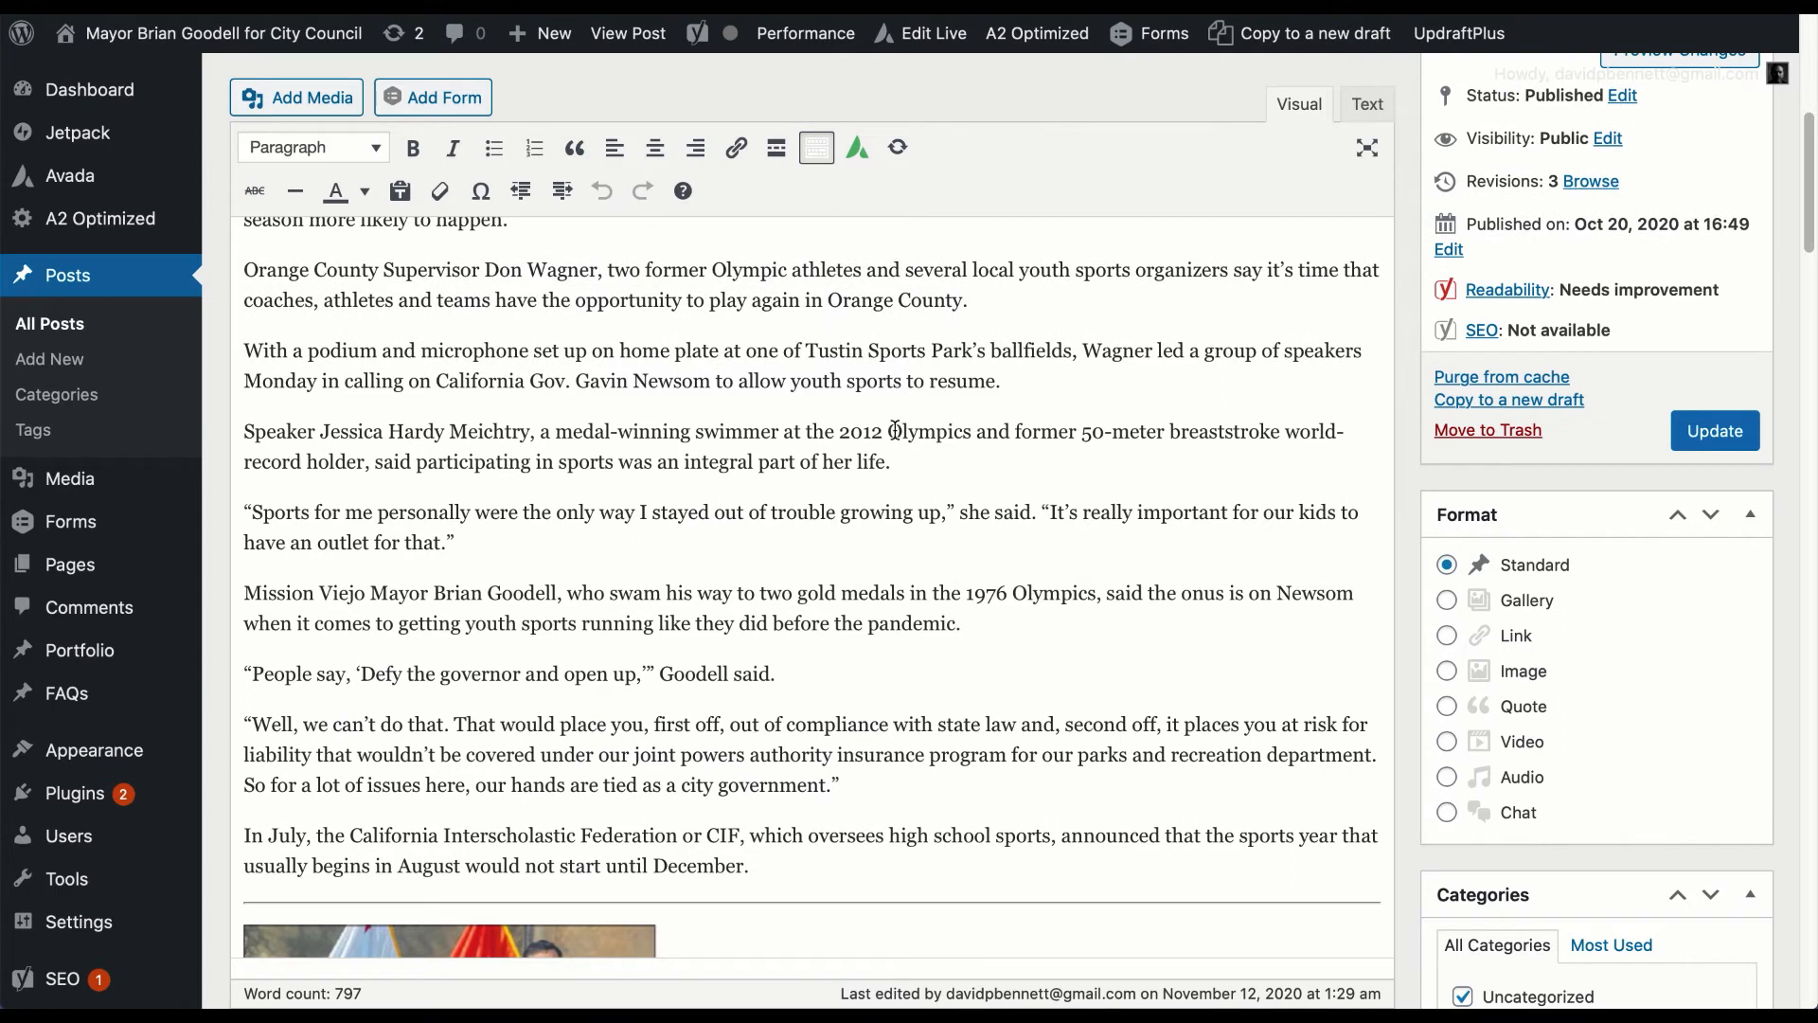
Point out "2012 Olympics", the speaker's name and the photographer's name in the article text as possible details for links
left_click_drag(840, 434, 975, 434)
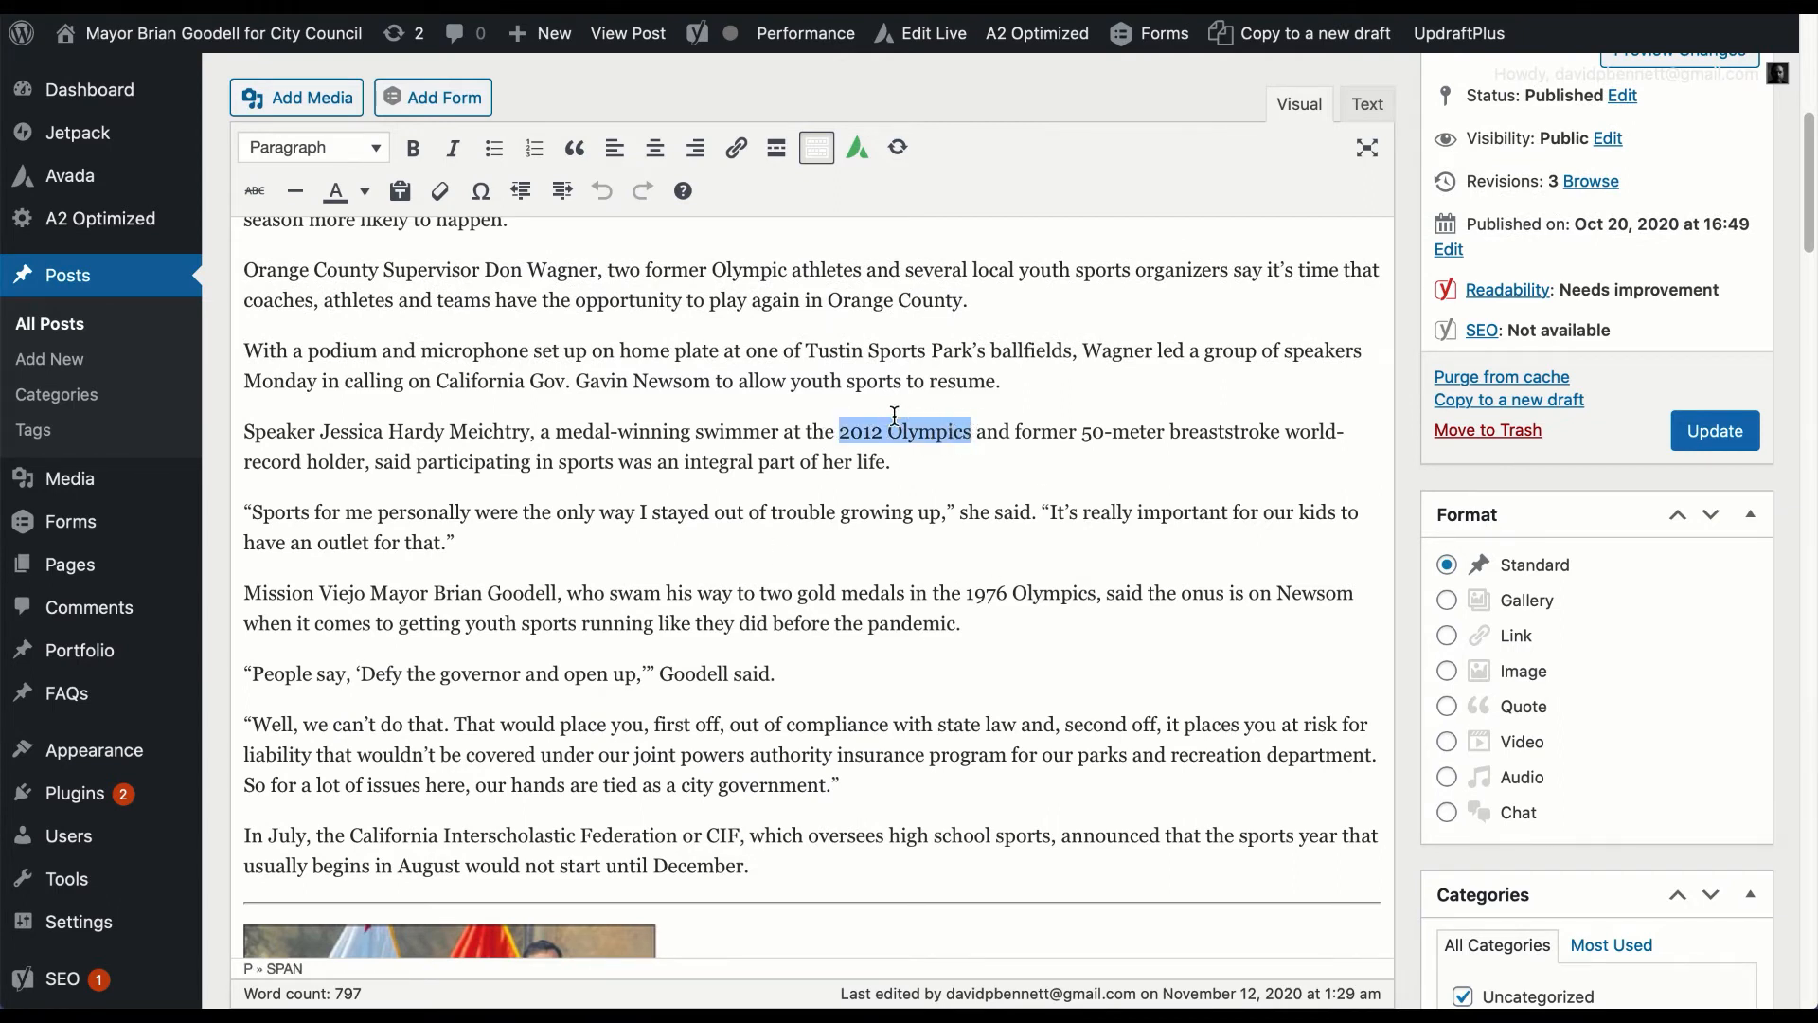
left_click(1186, 516)
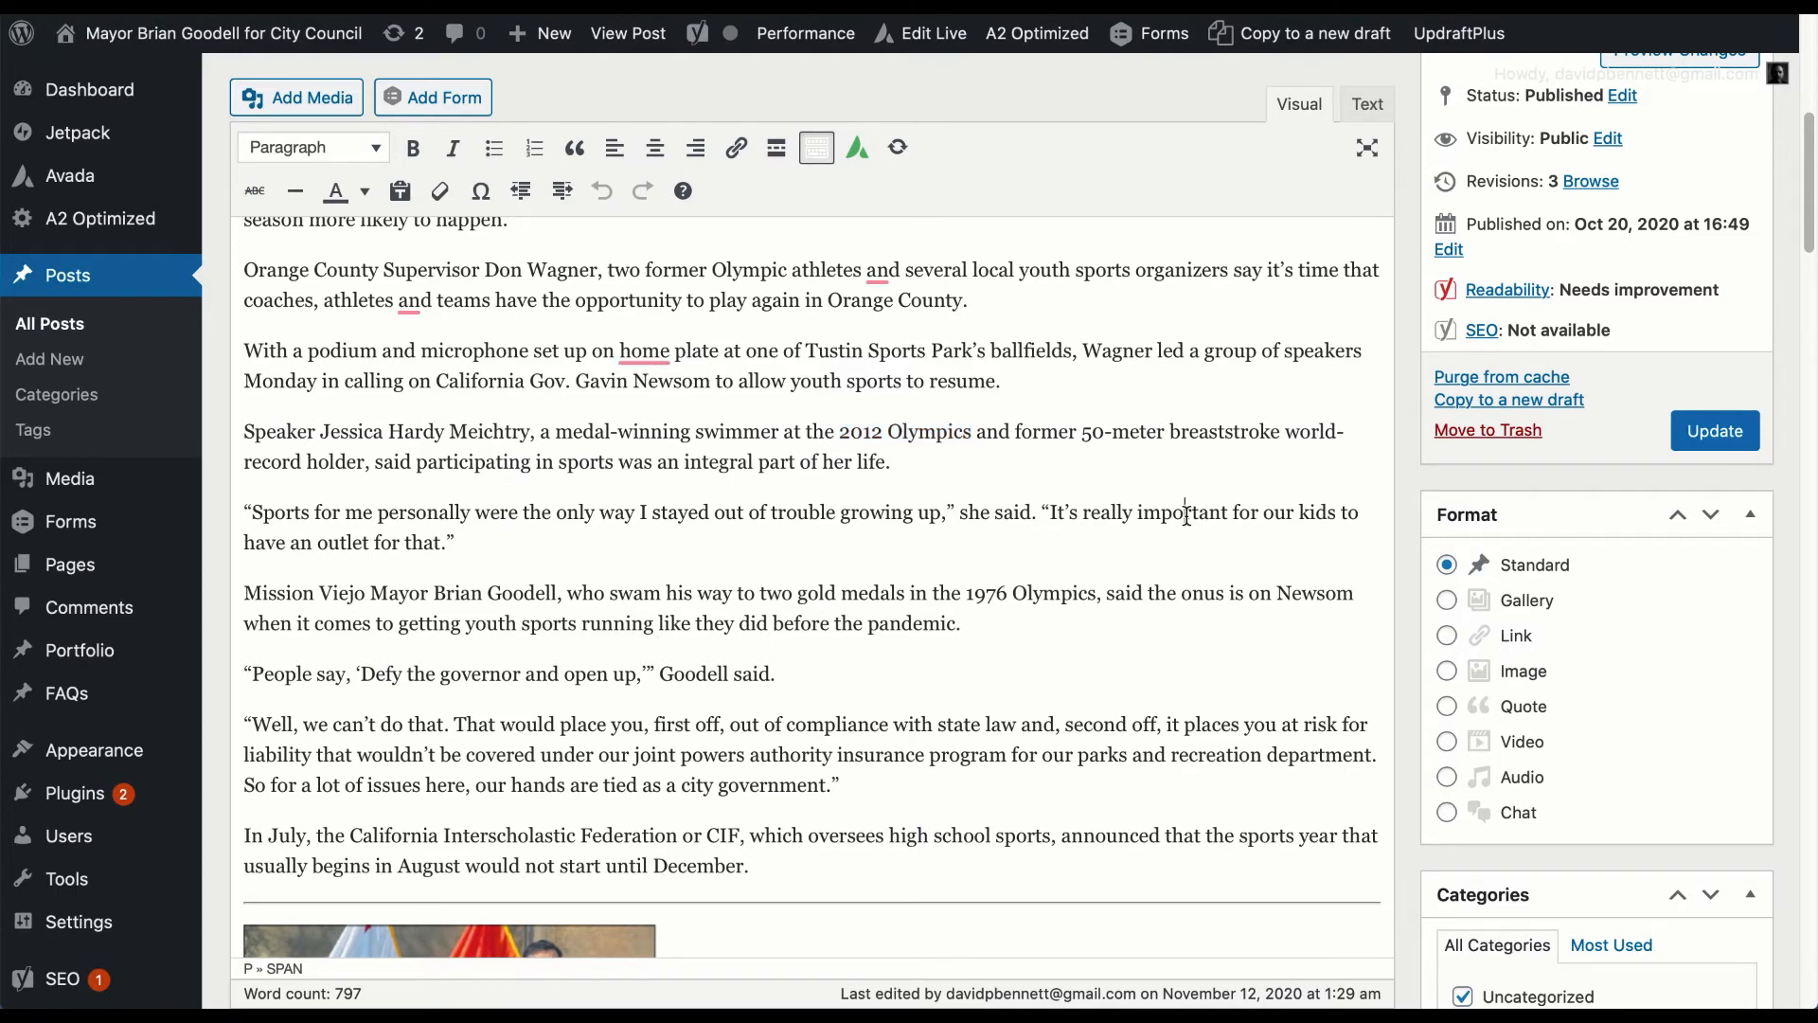
scroll(1187, 516, "down", 1)
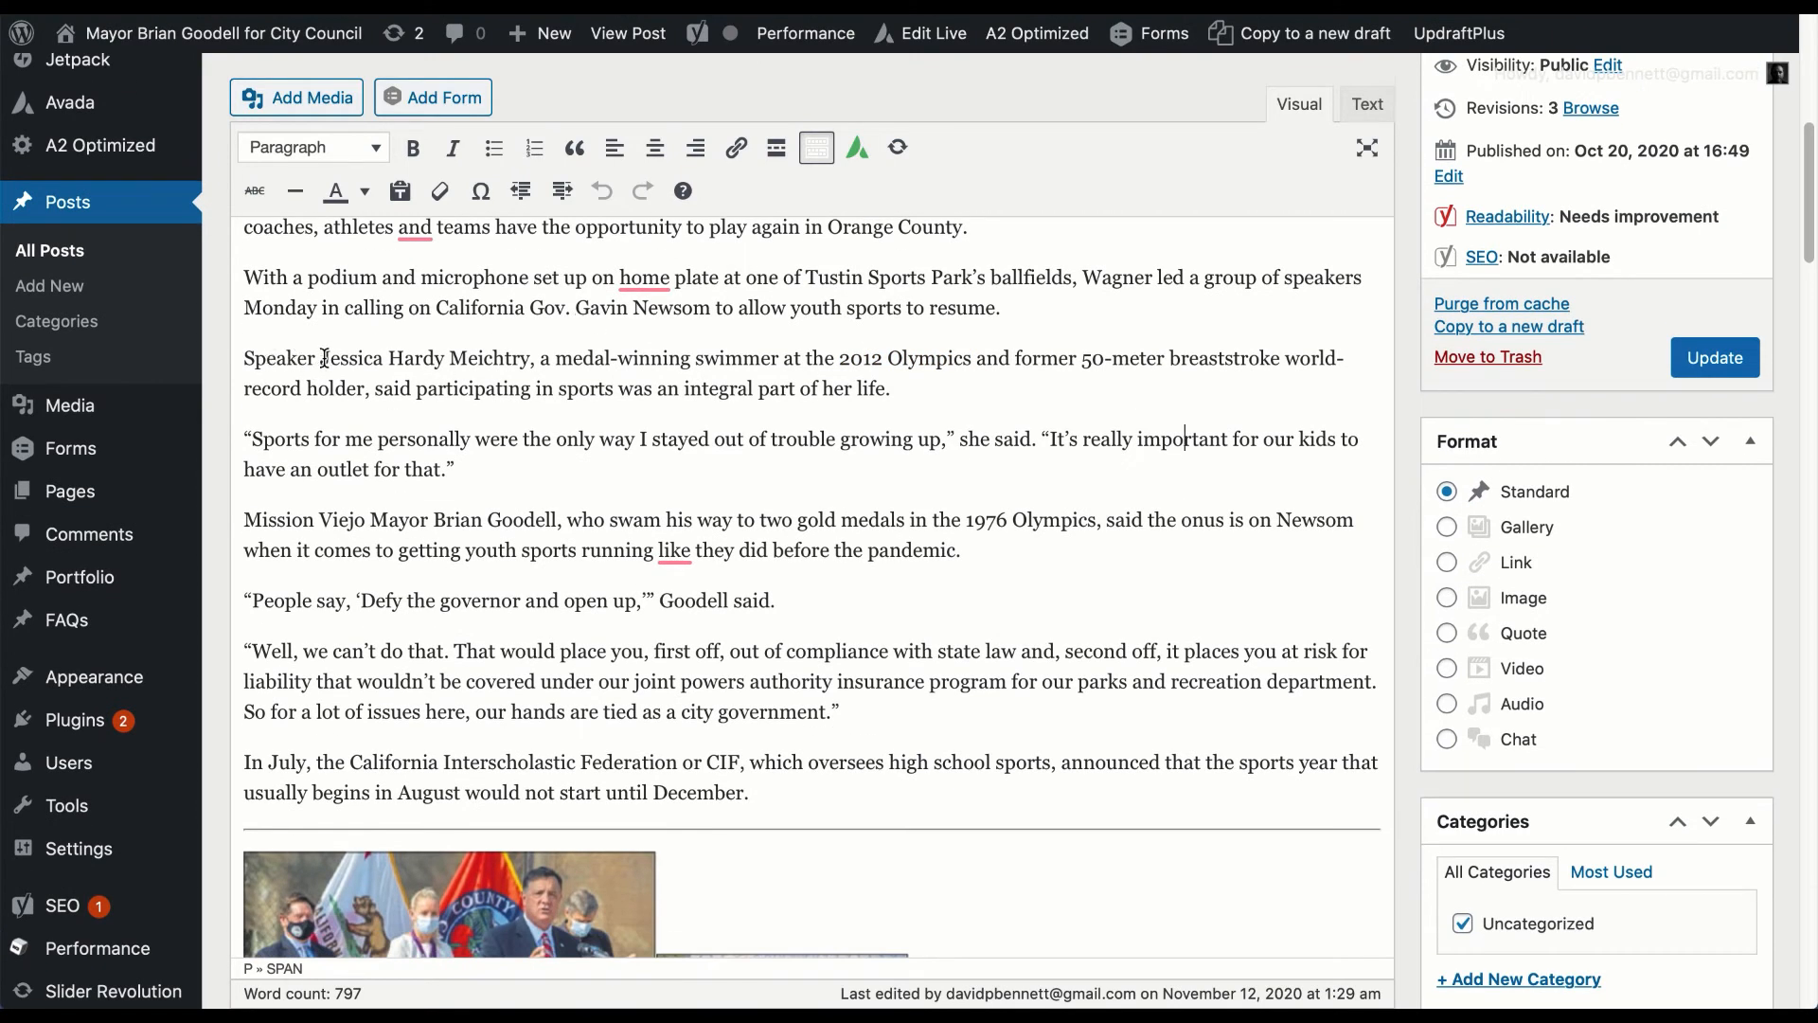
left_click_drag(320, 358, 535, 359)
left_click(684, 516)
scroll(901, 603, "down", 5)
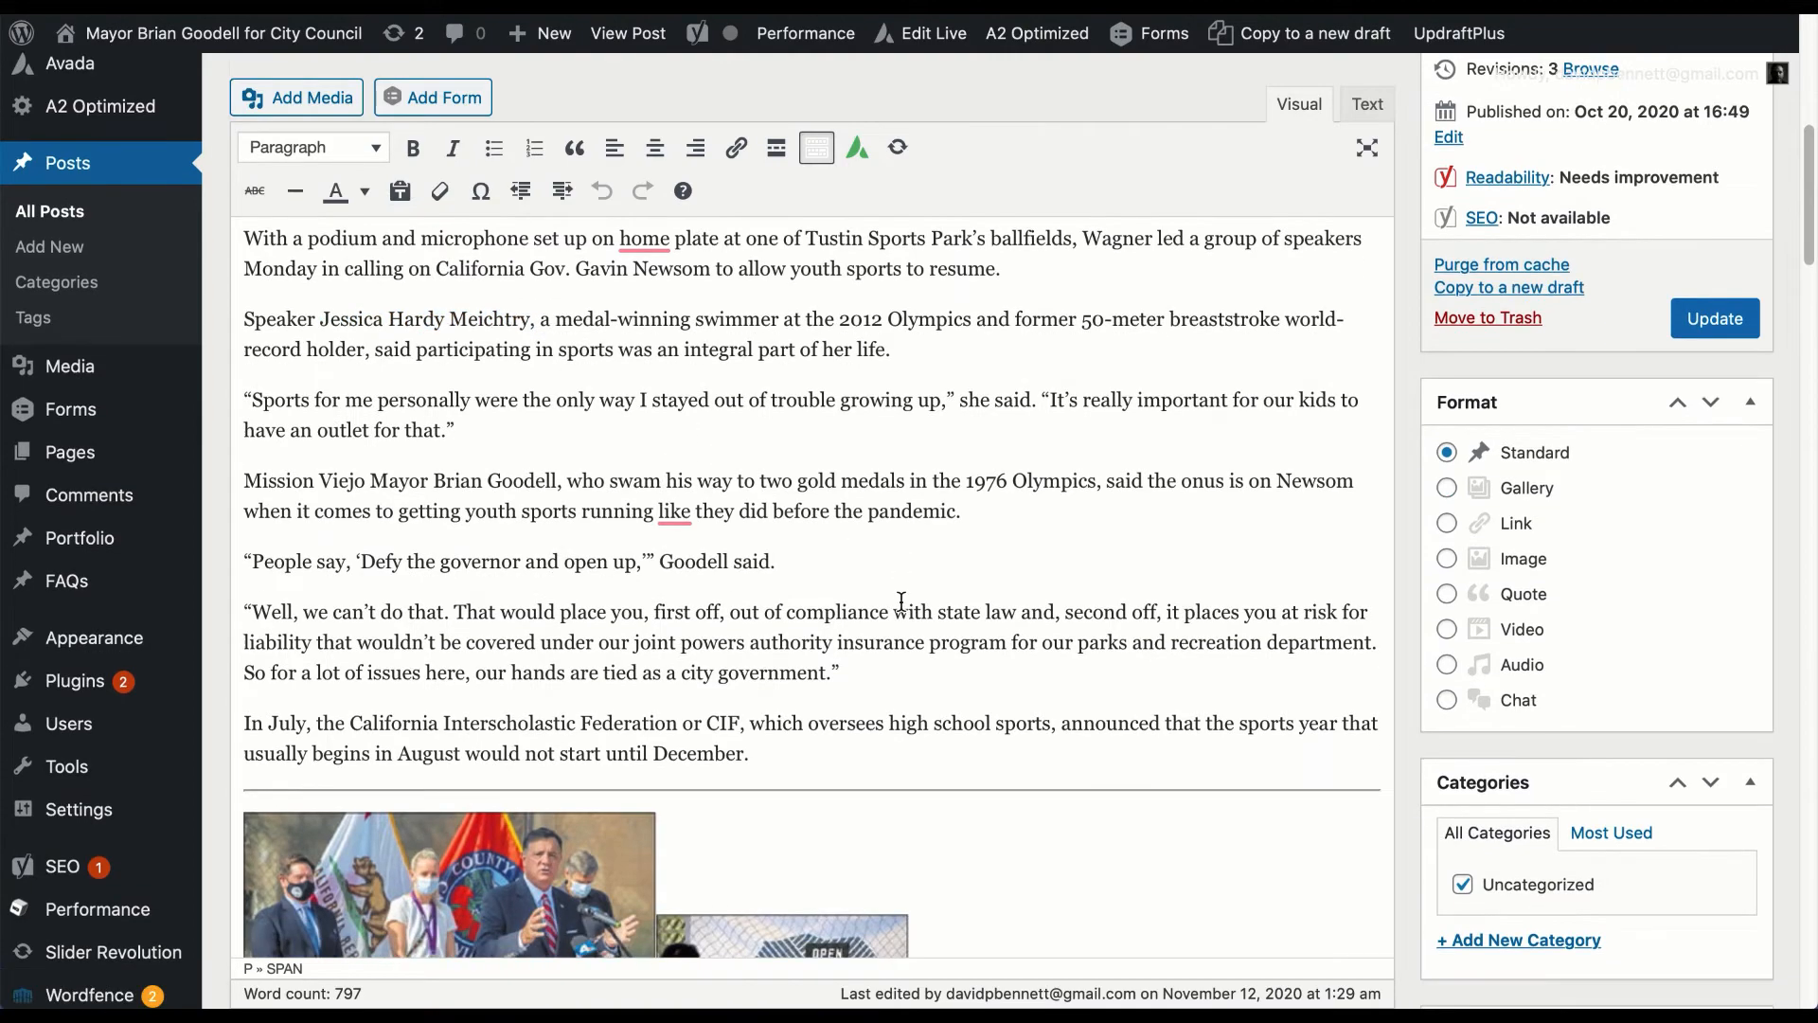
scroll(902, 602, "down", 15)
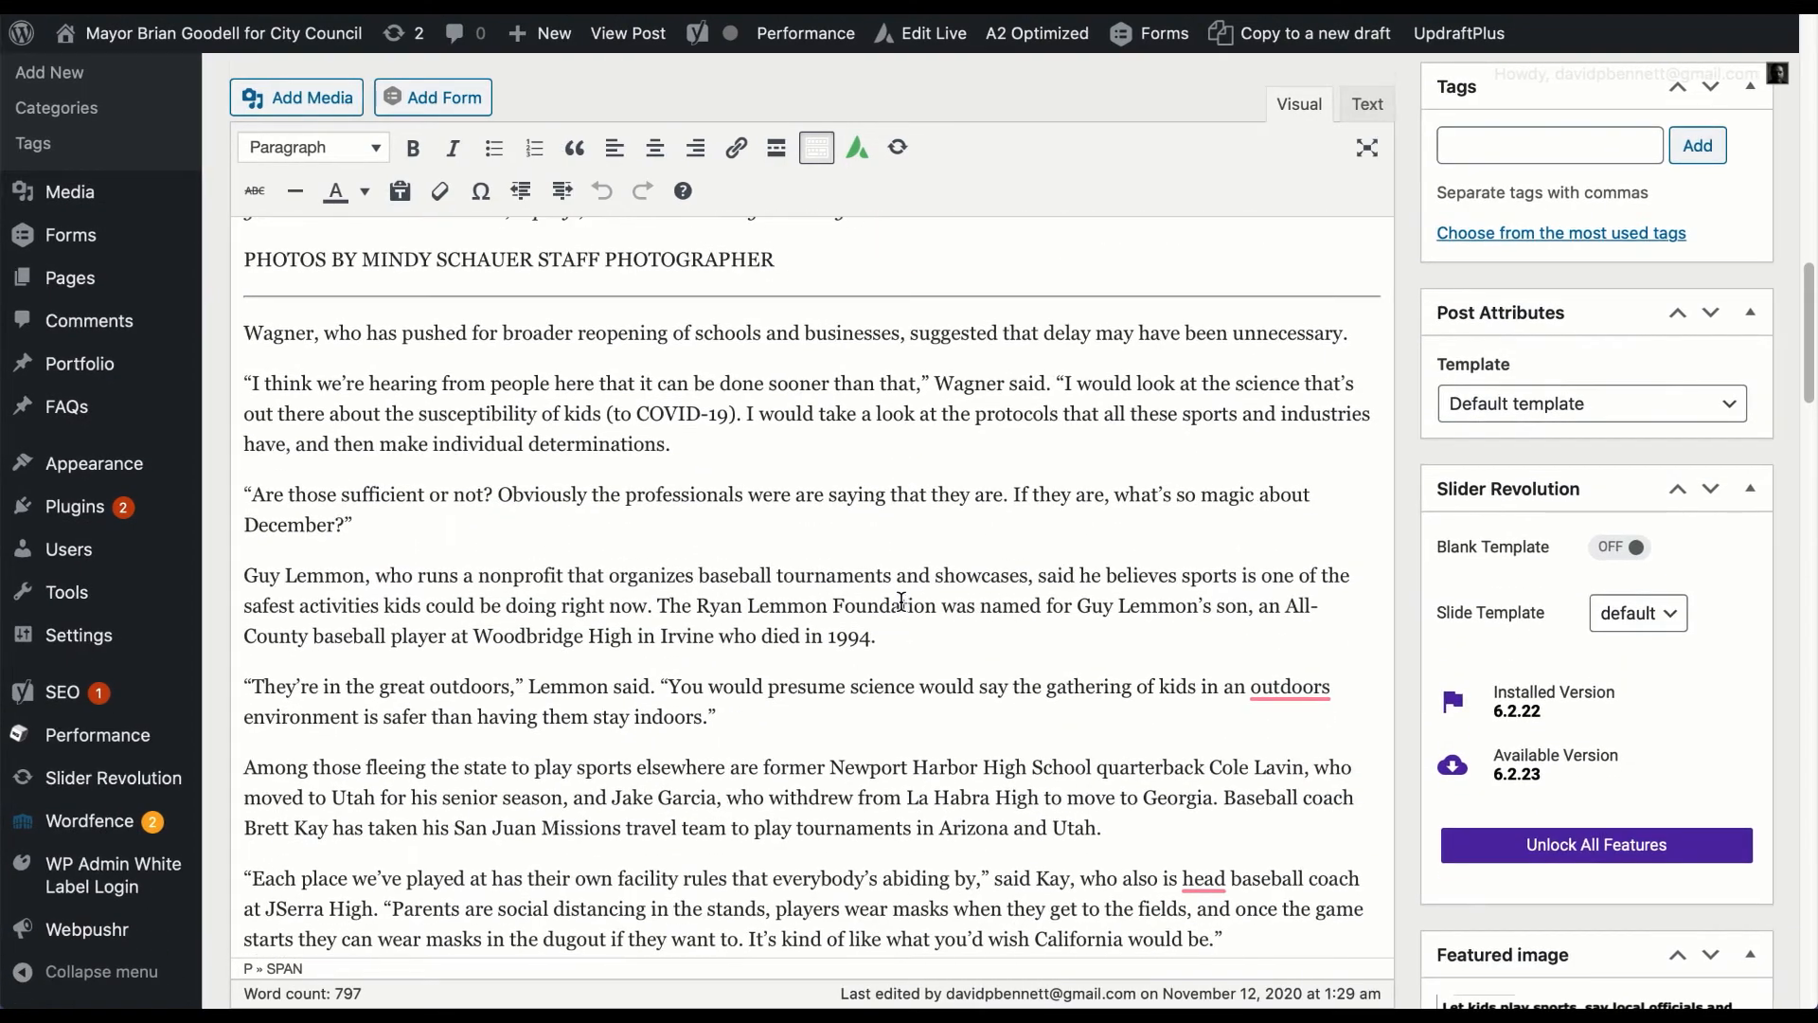
scroll(572, 521, "up", 2)
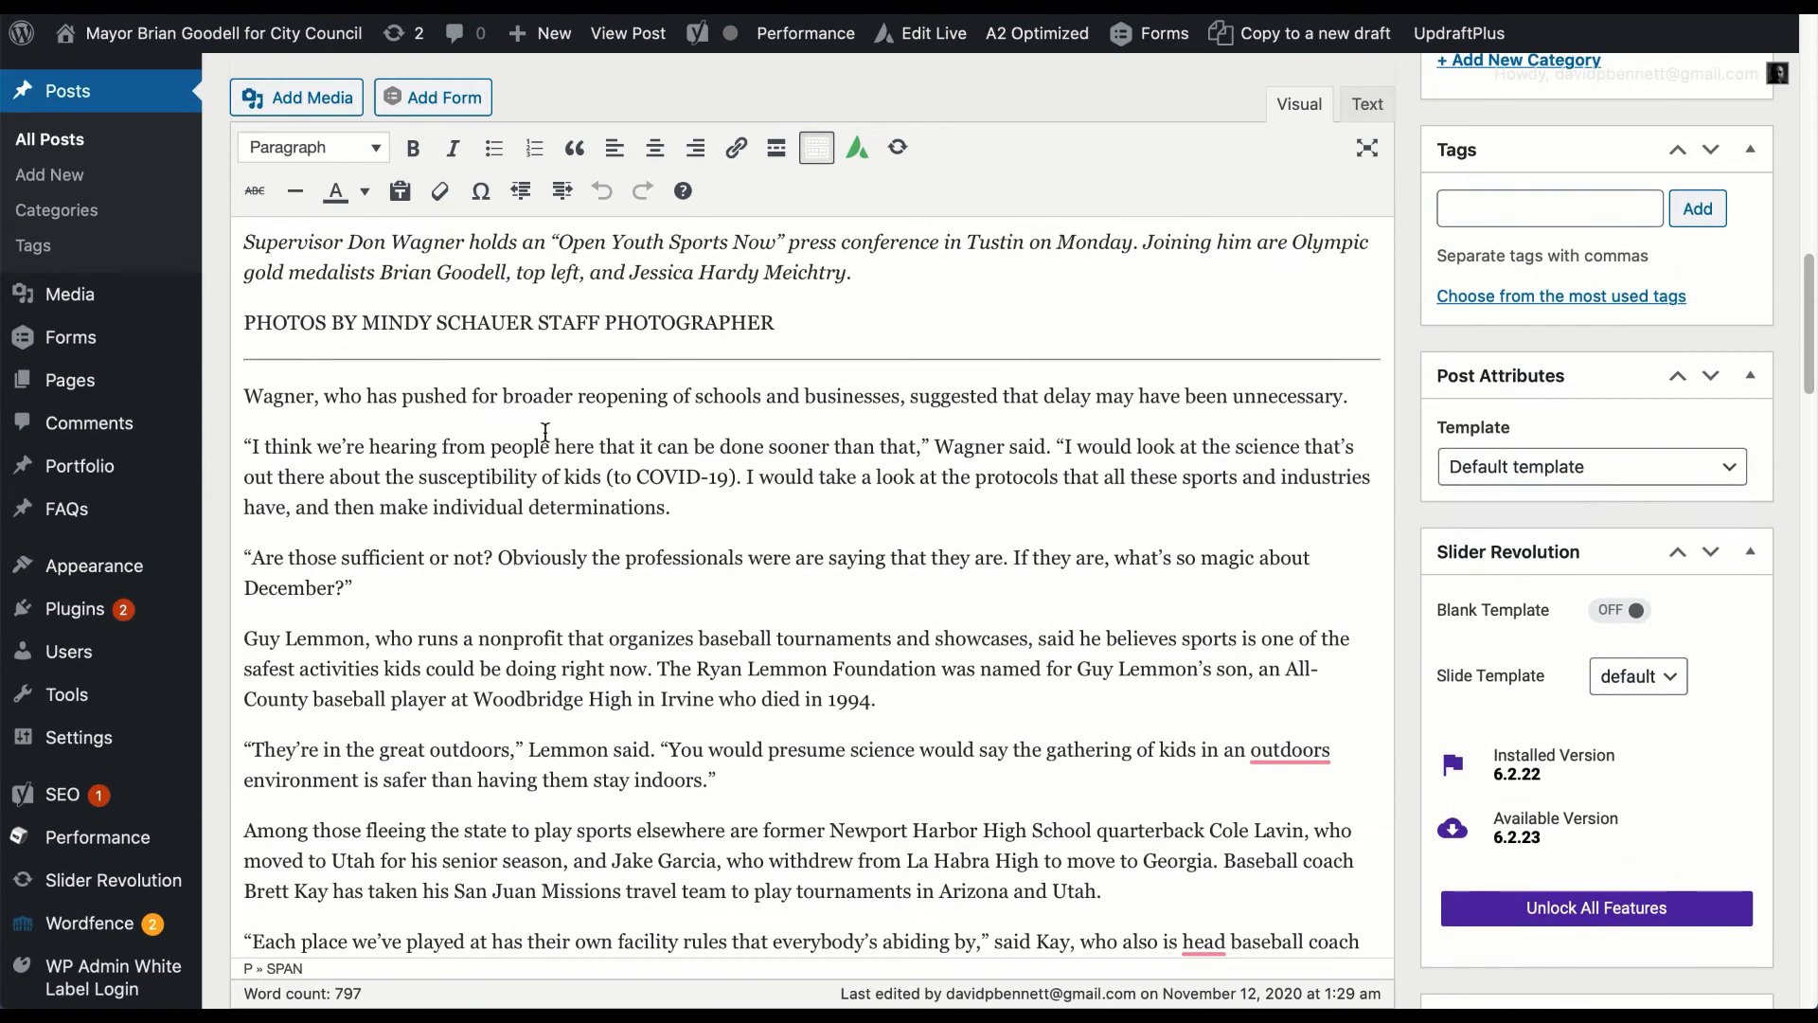
left_click_drag(362, 323, 537, 323)
left_click(855, 600)
scroll(1397, 668, "up", 15)
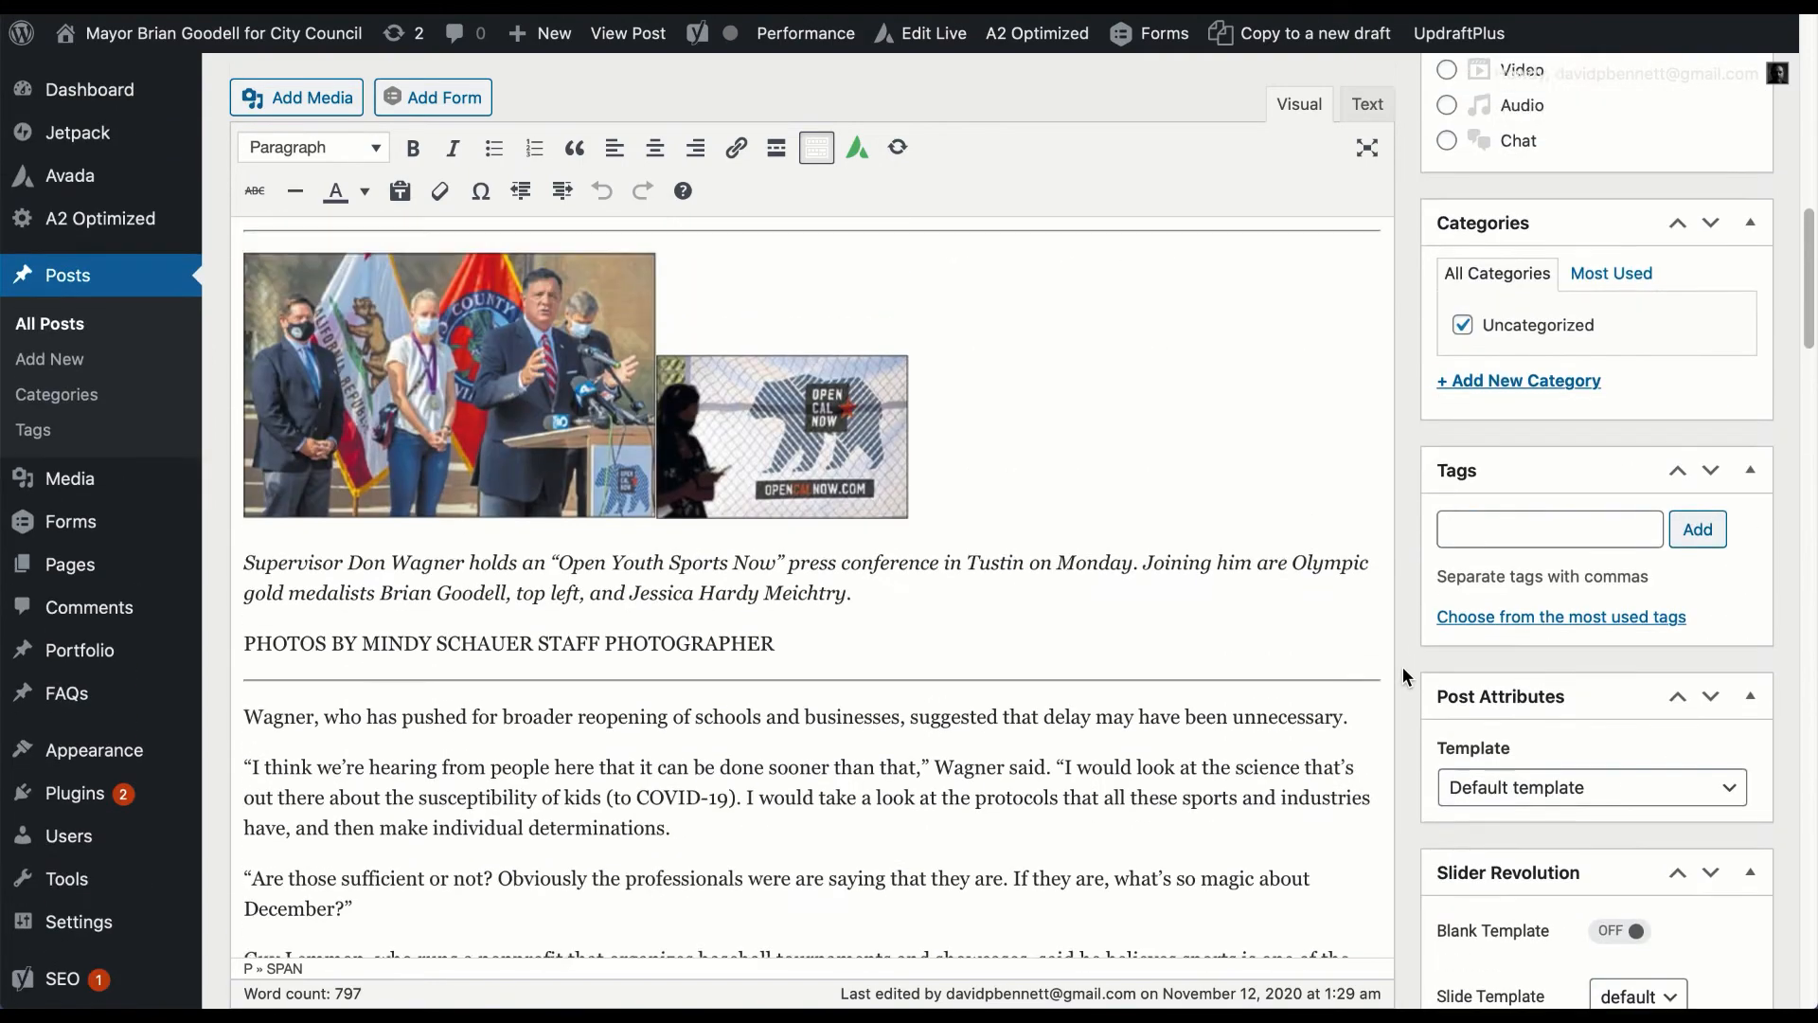
scroll(1402, 667, "up", 3)
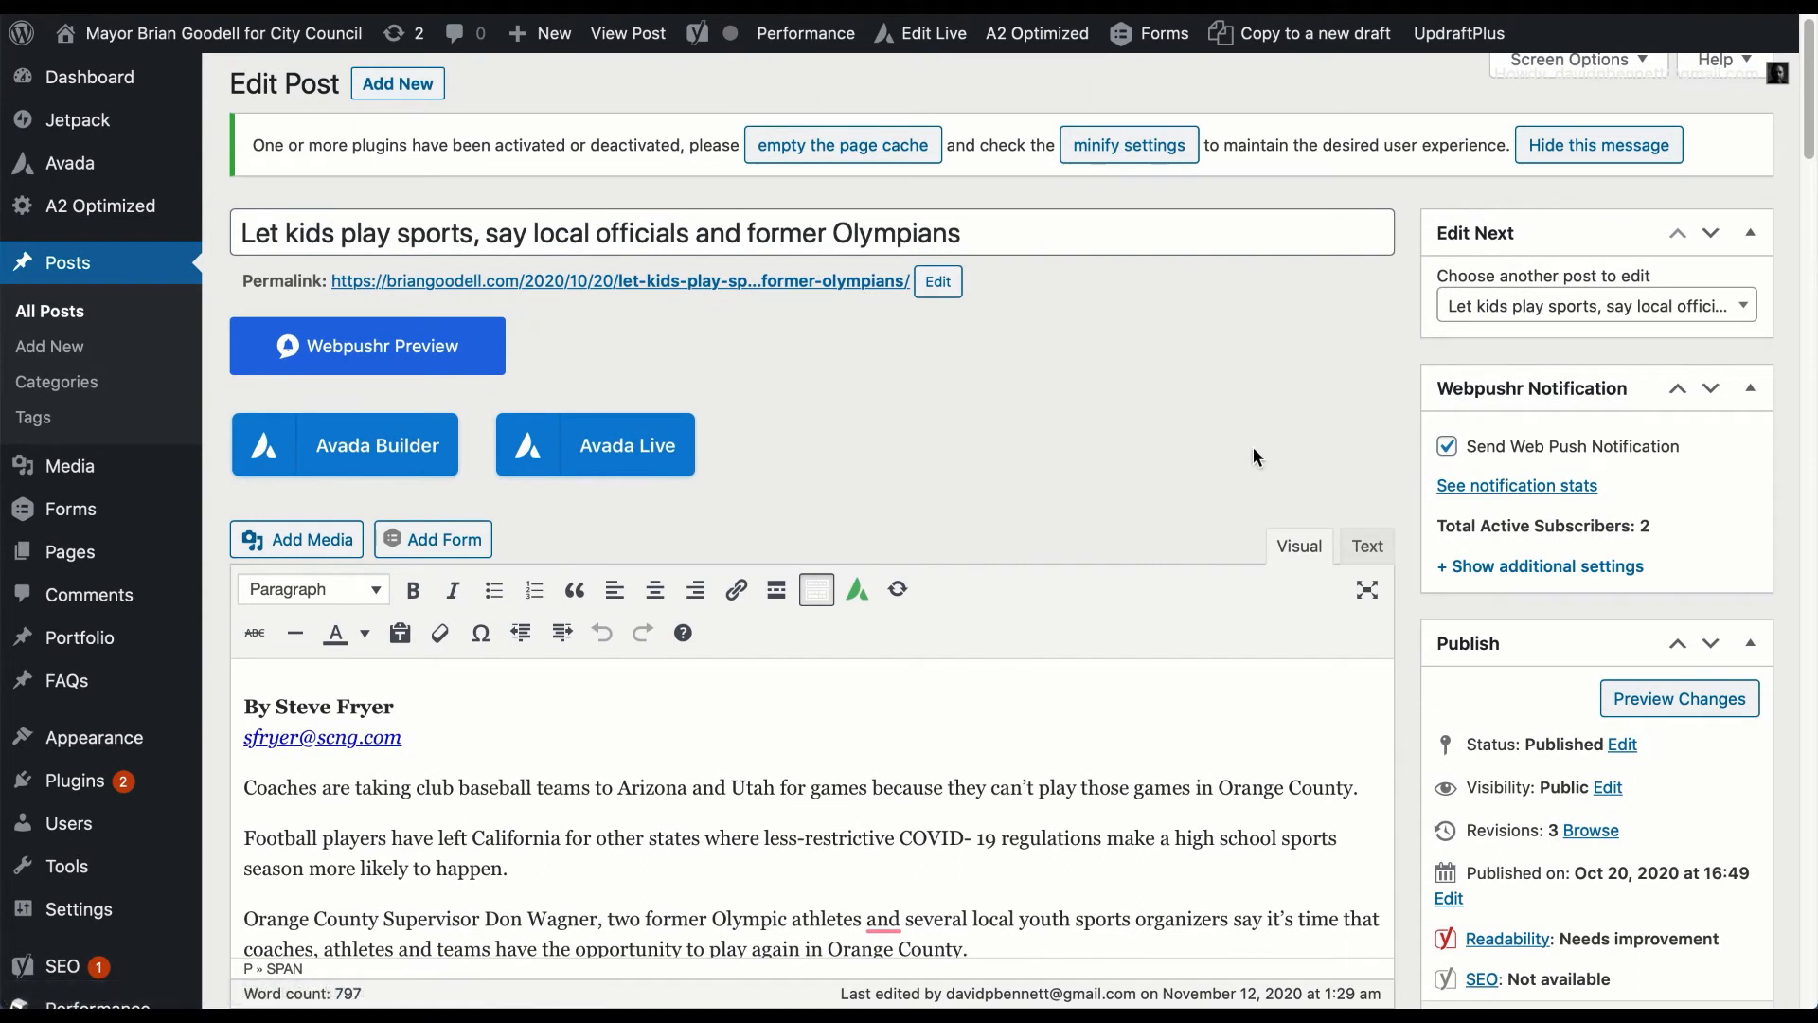
Switch to editing the post "Mission Viejo 2020 Virtual Veterans Day Ceremony" and view its embedded video
left_click(1551, 316)
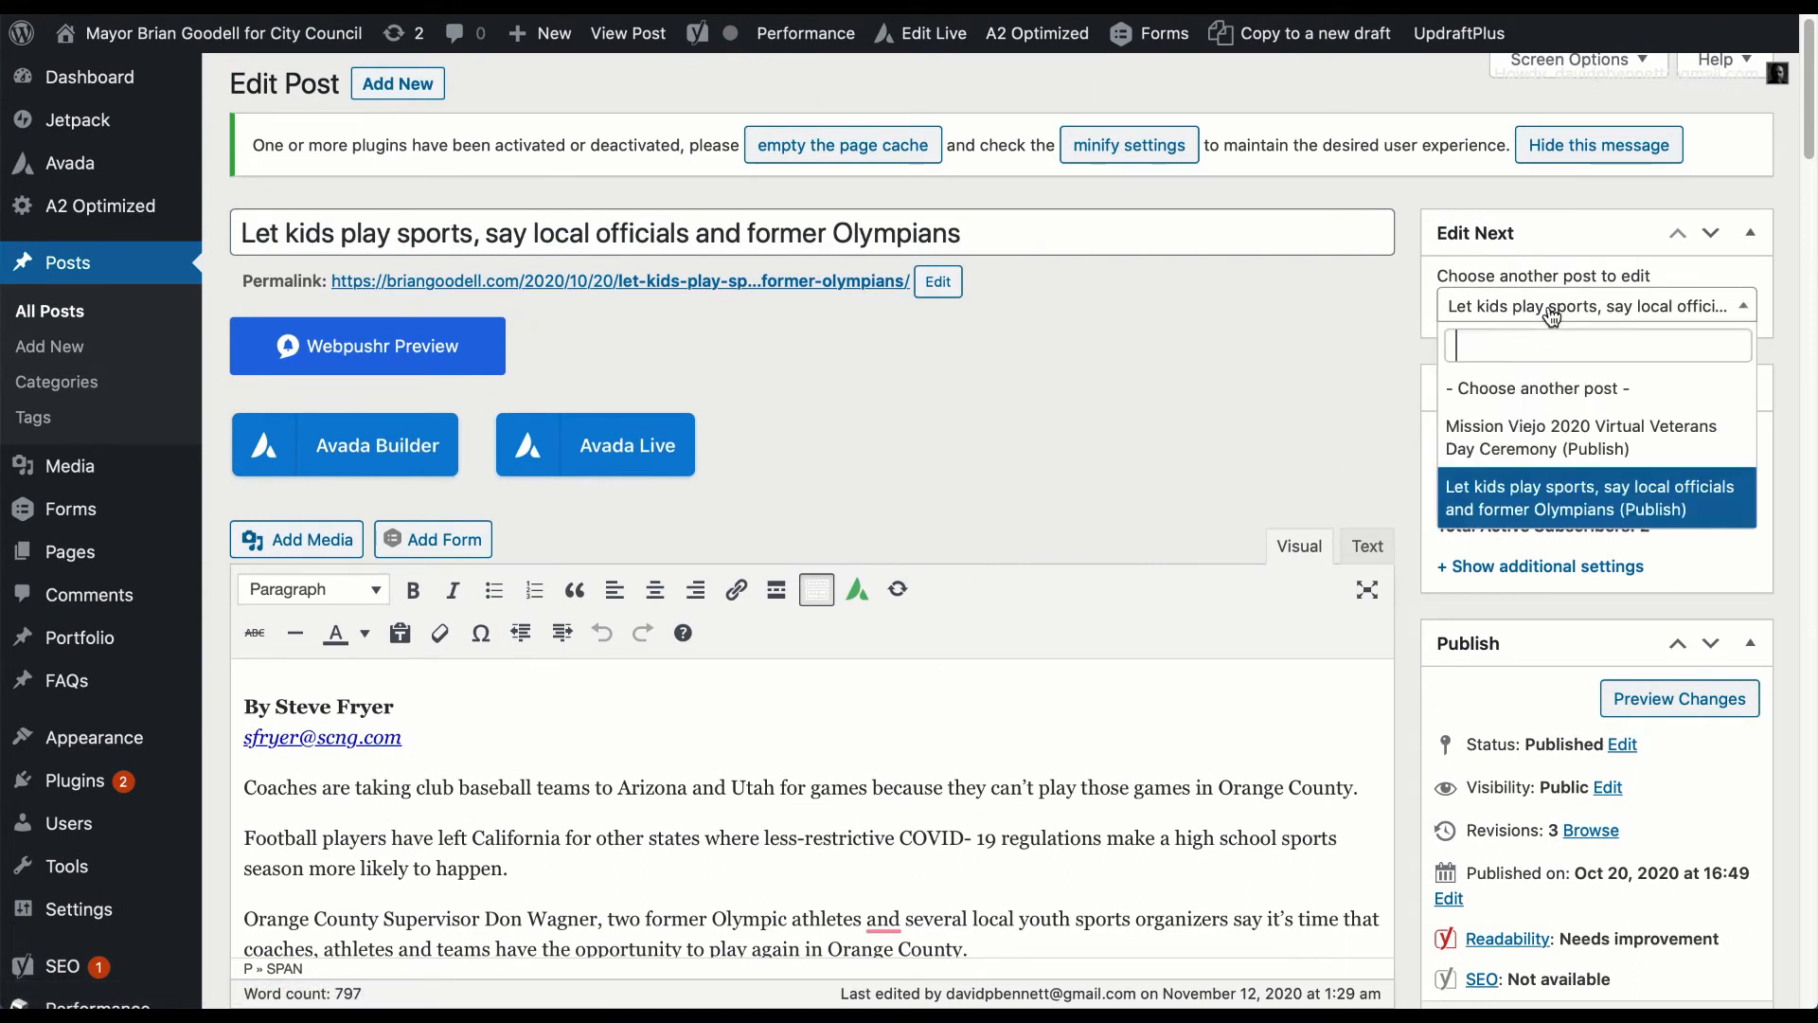
left_click(1534, 433)
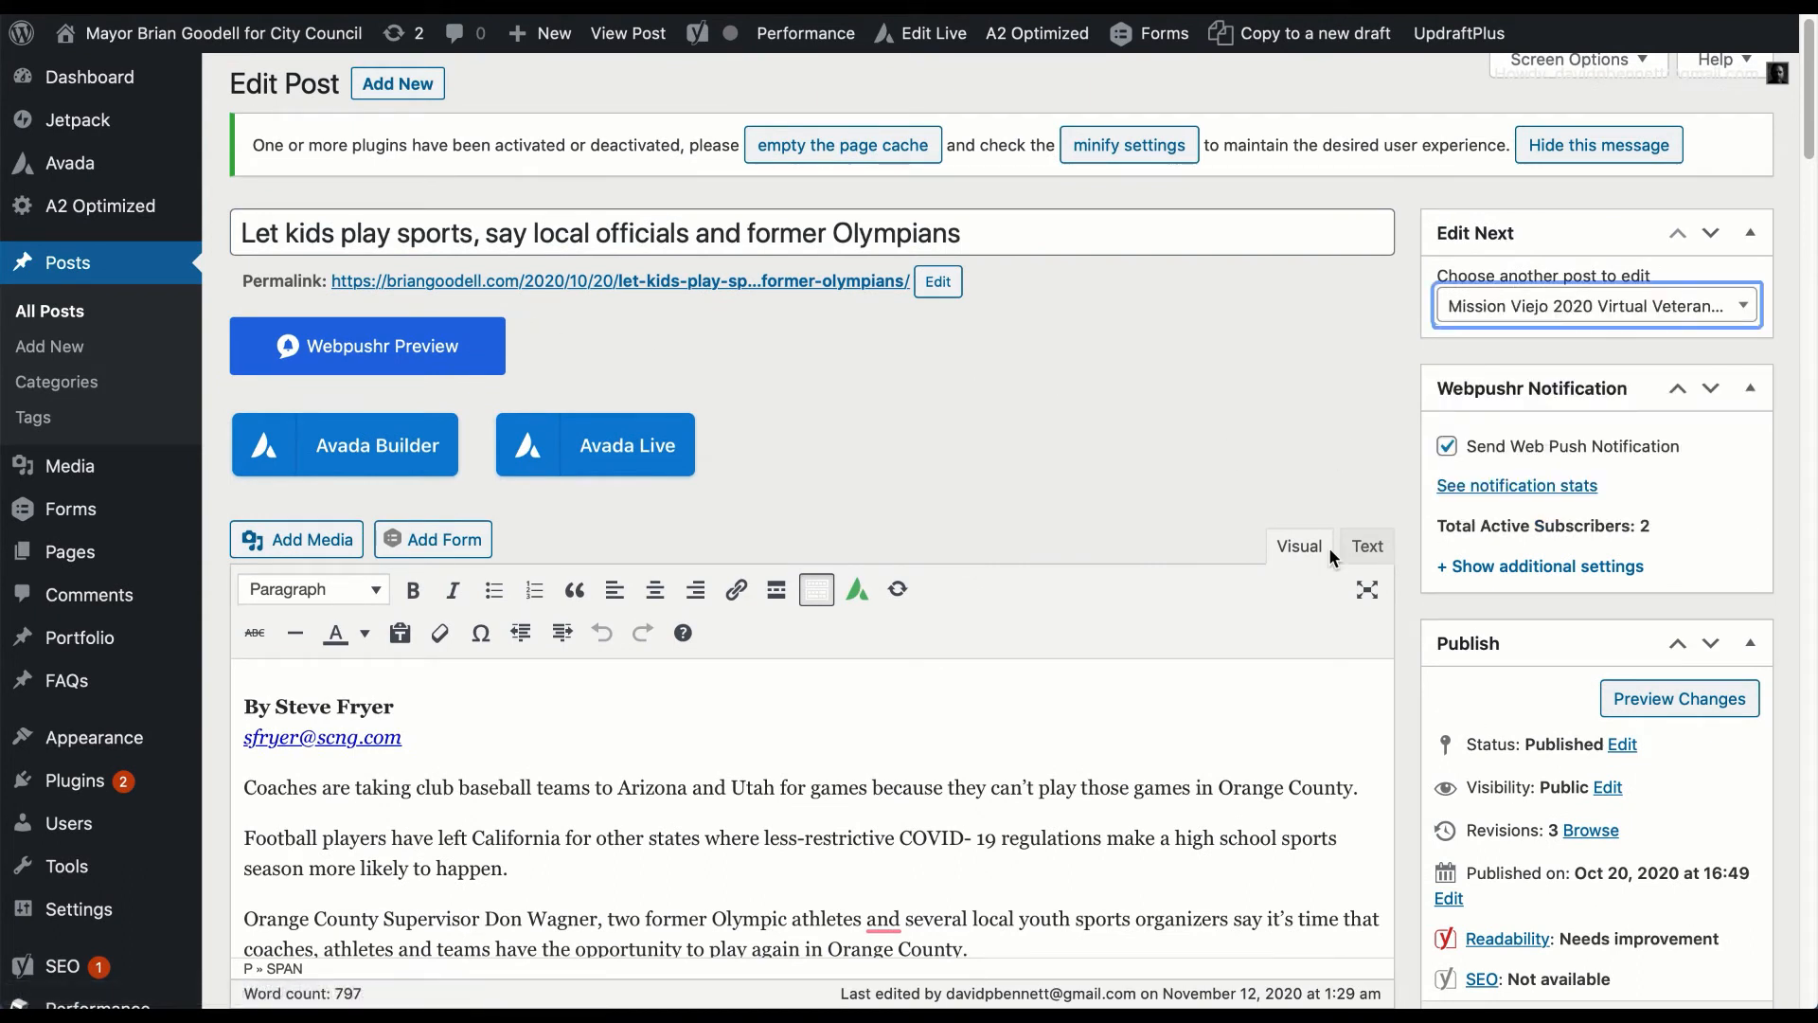
scroll(1269, 487, "down", 5)
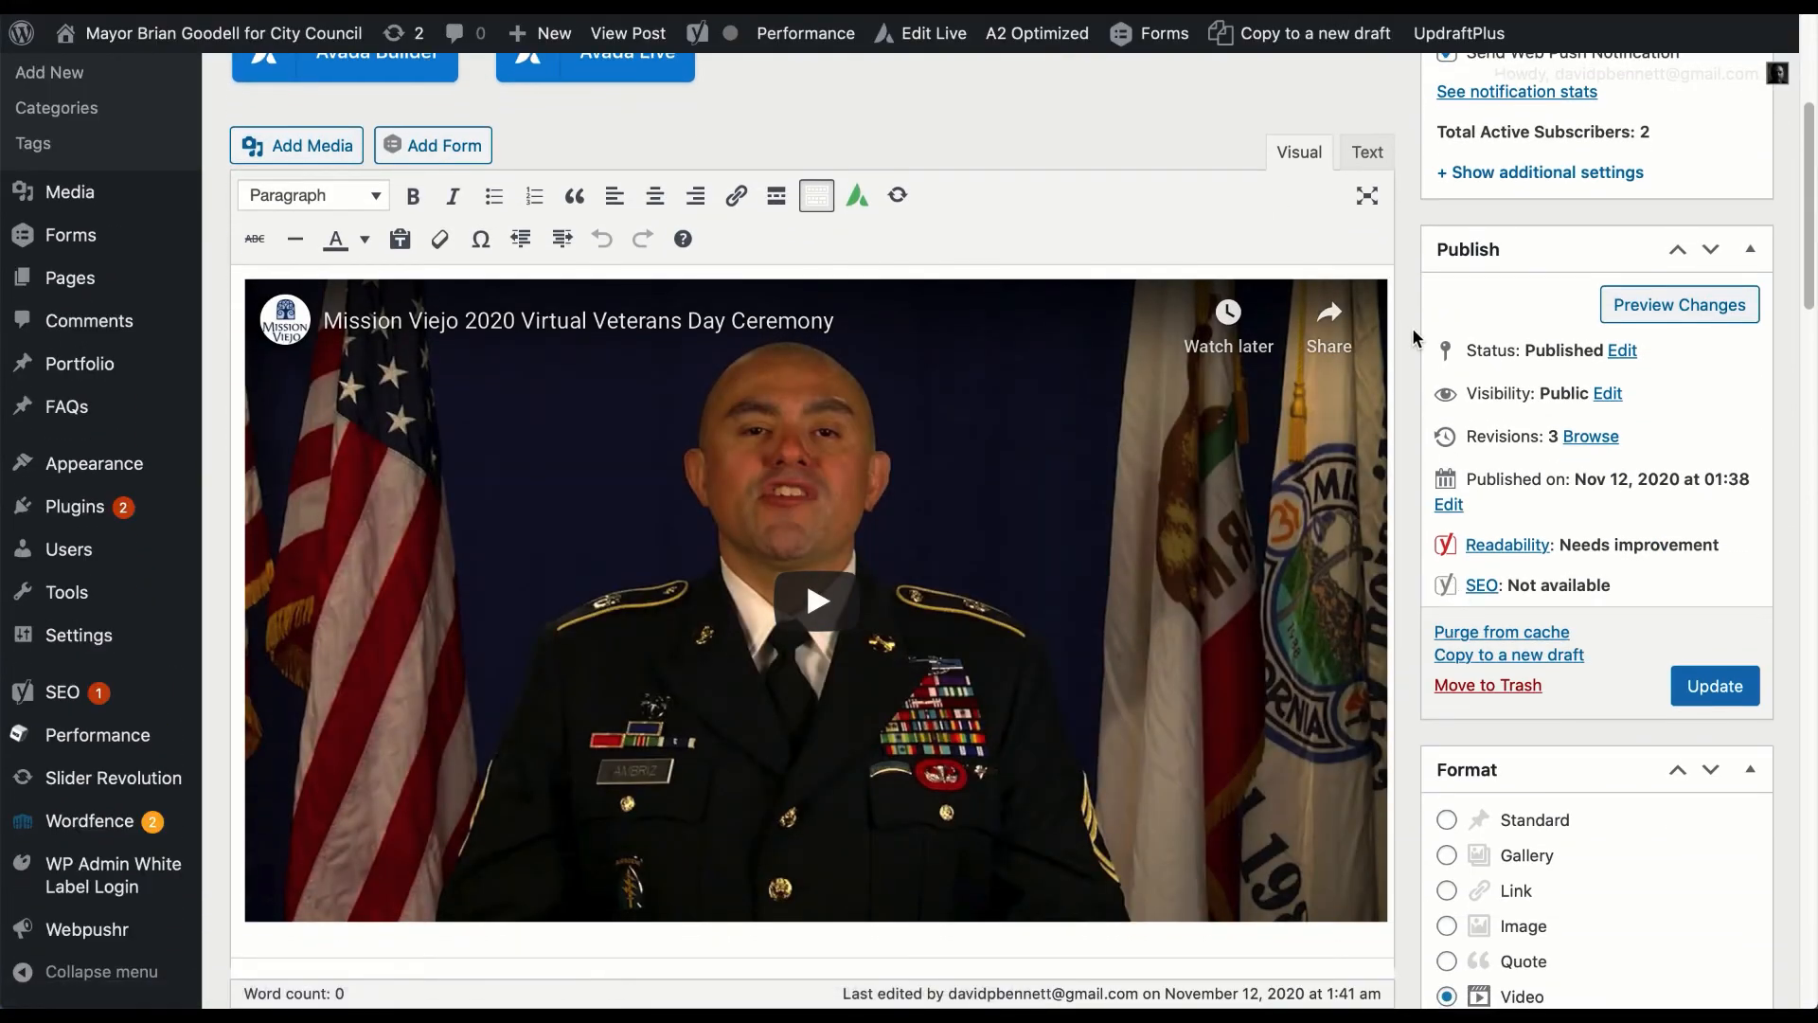
scroll(1412, 328, "up", 1)
scroll(1412, 329, "up", 1)
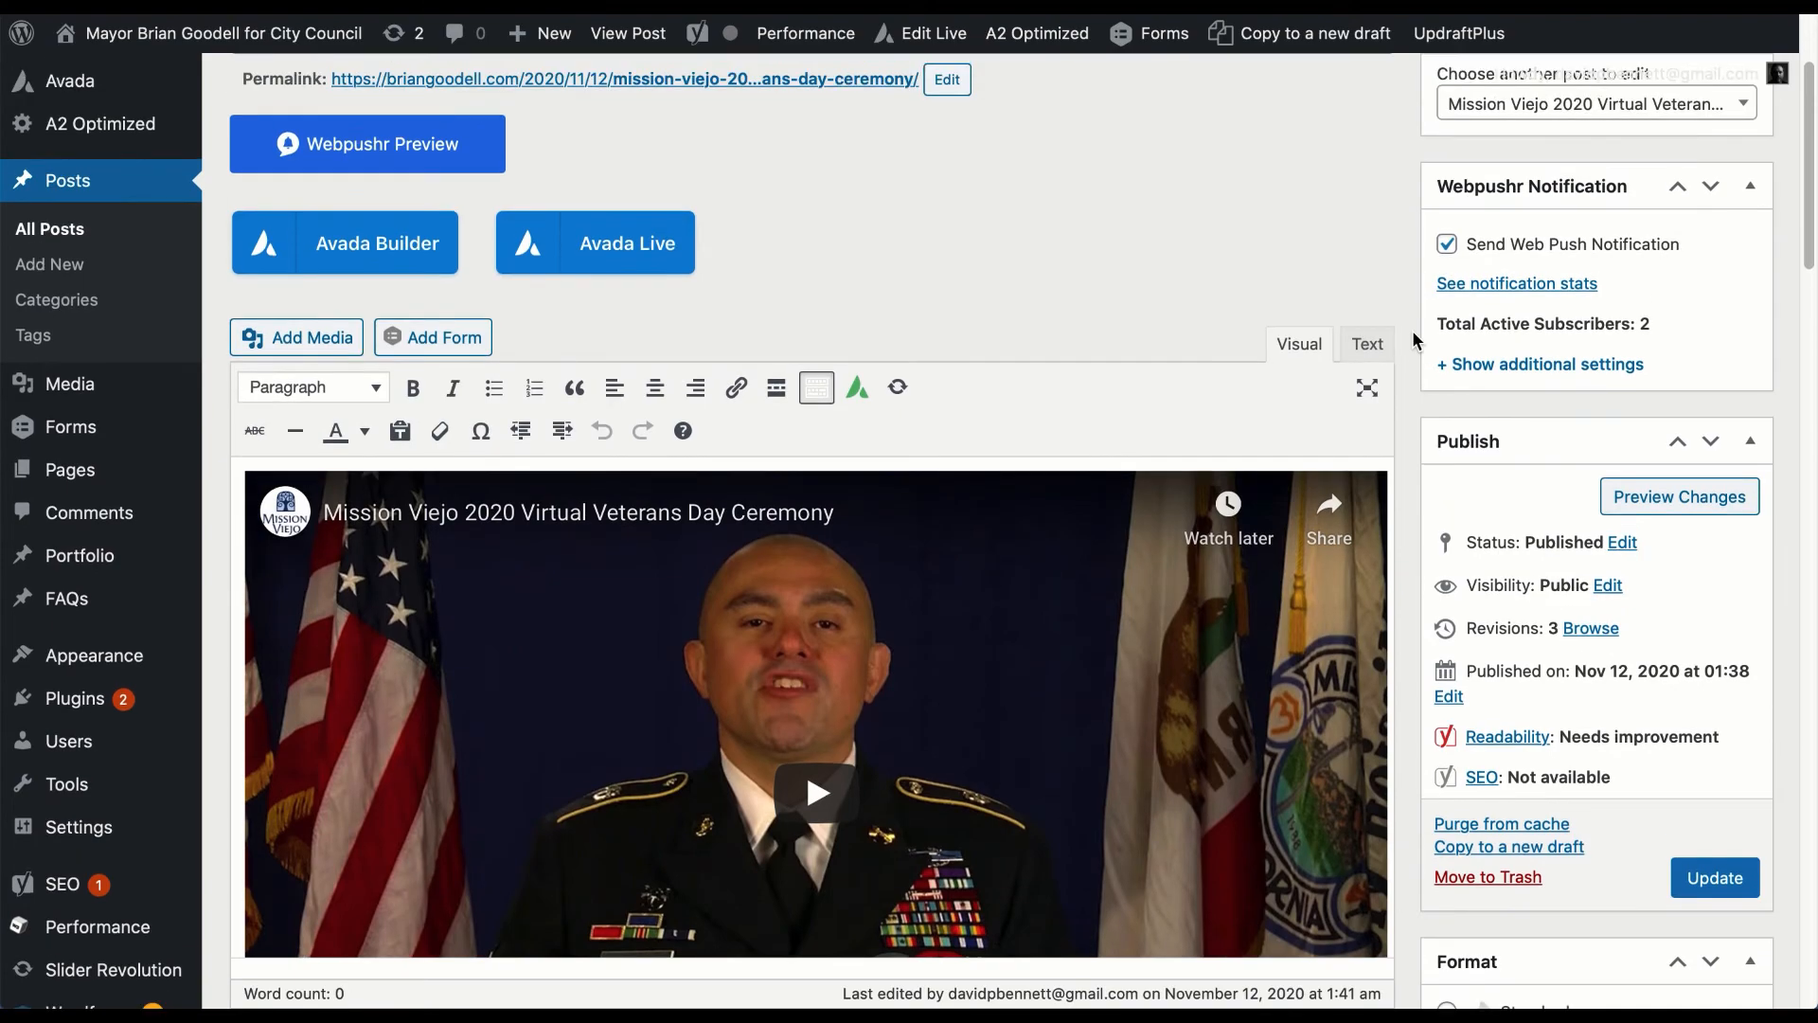
Review the Insert from URL option for adding media to the post, and close it without inserting anything
left_click(304, 341)
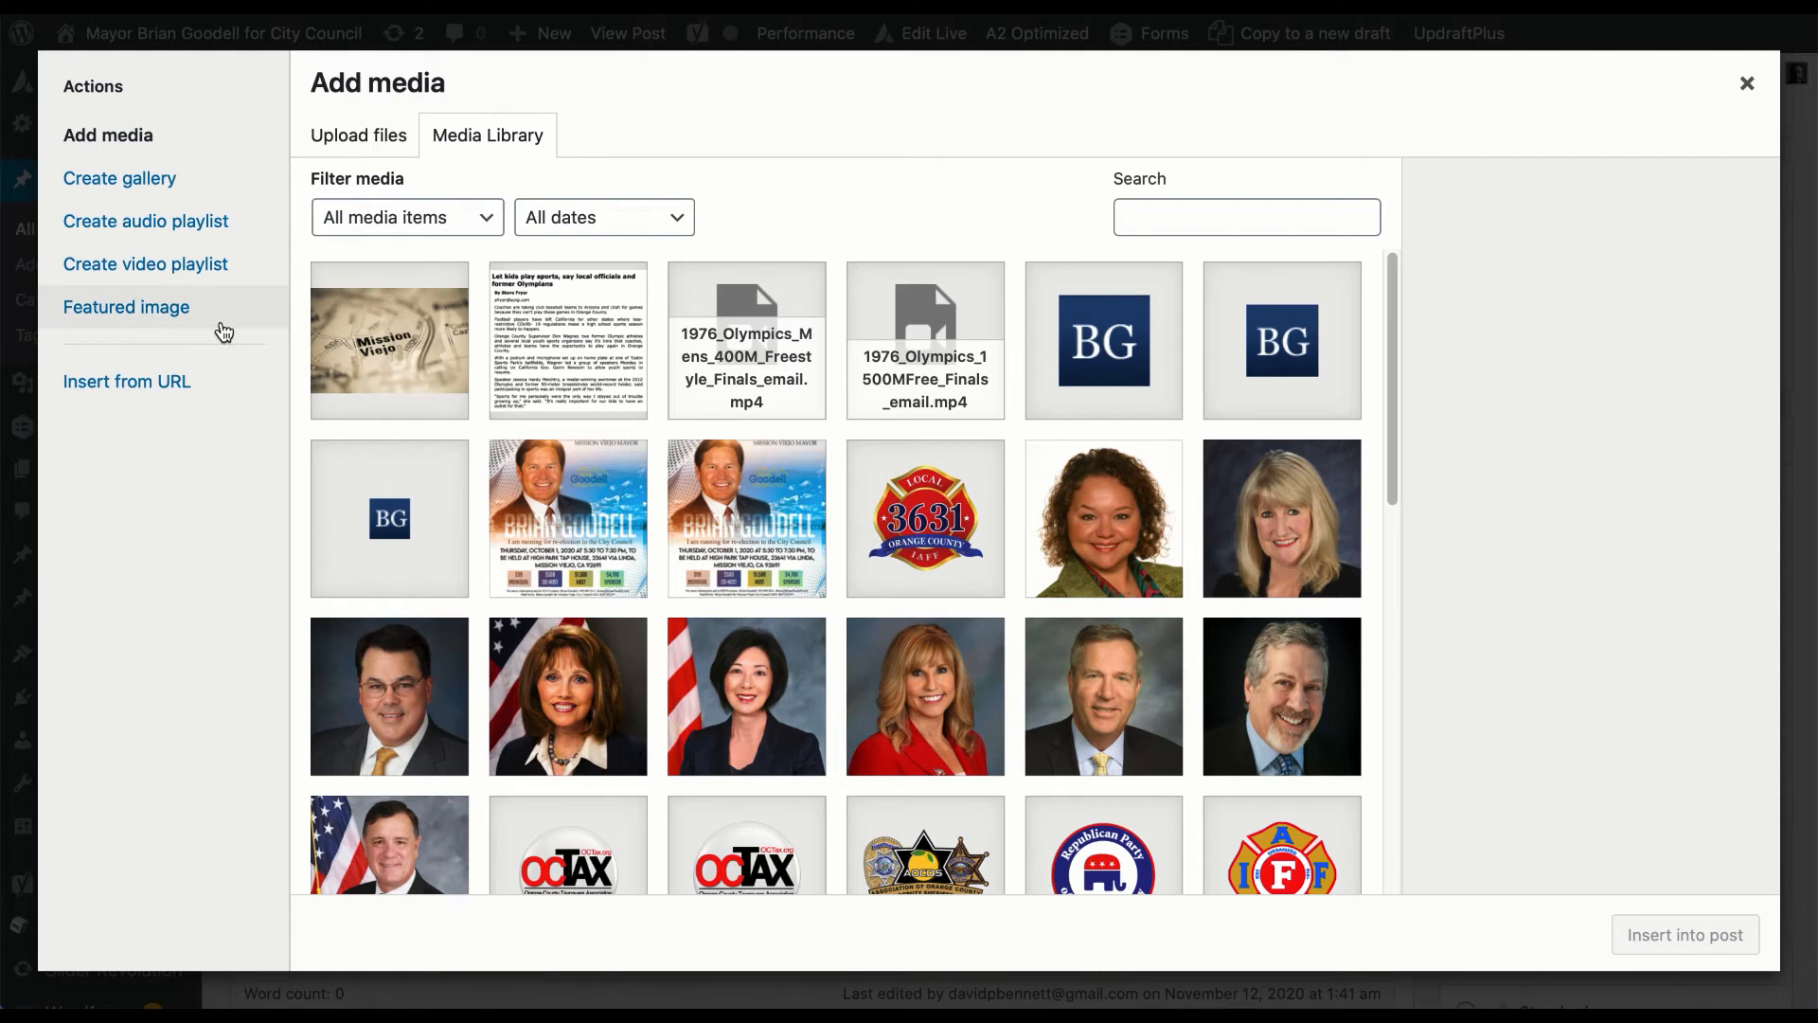
left_click(122, 382)
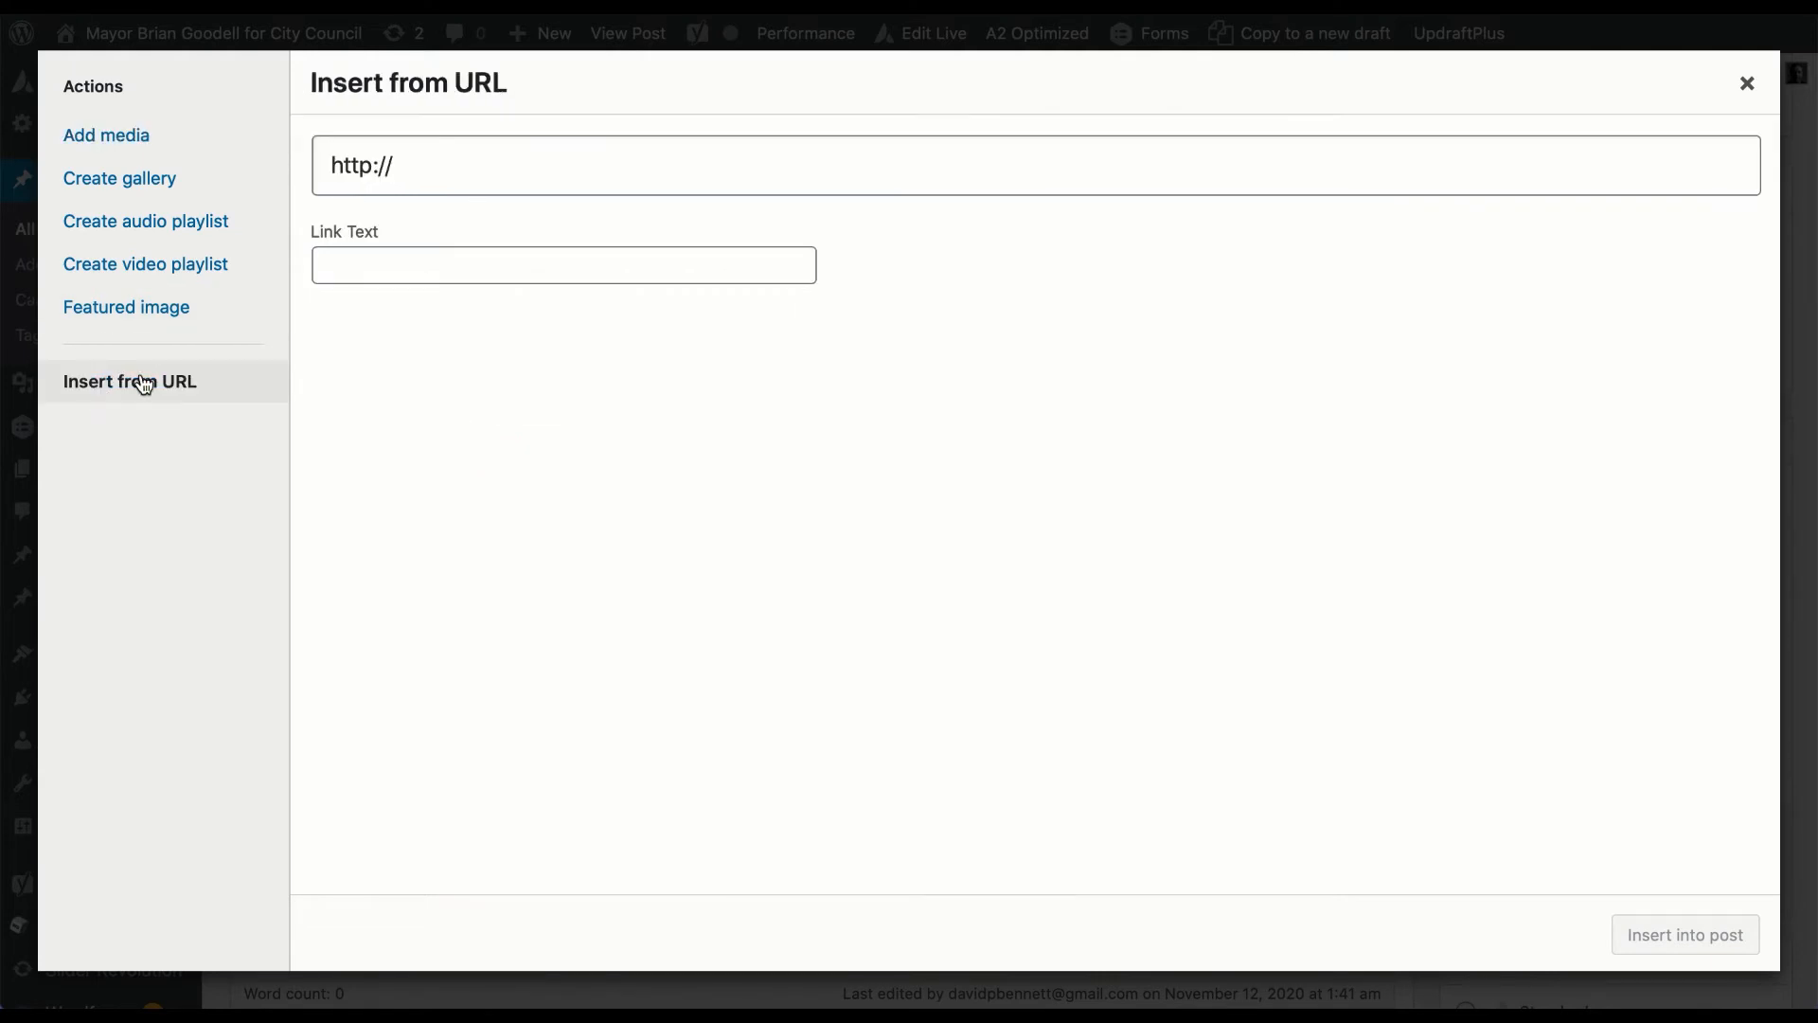
left_click_drag(426, 163, 307, 167)
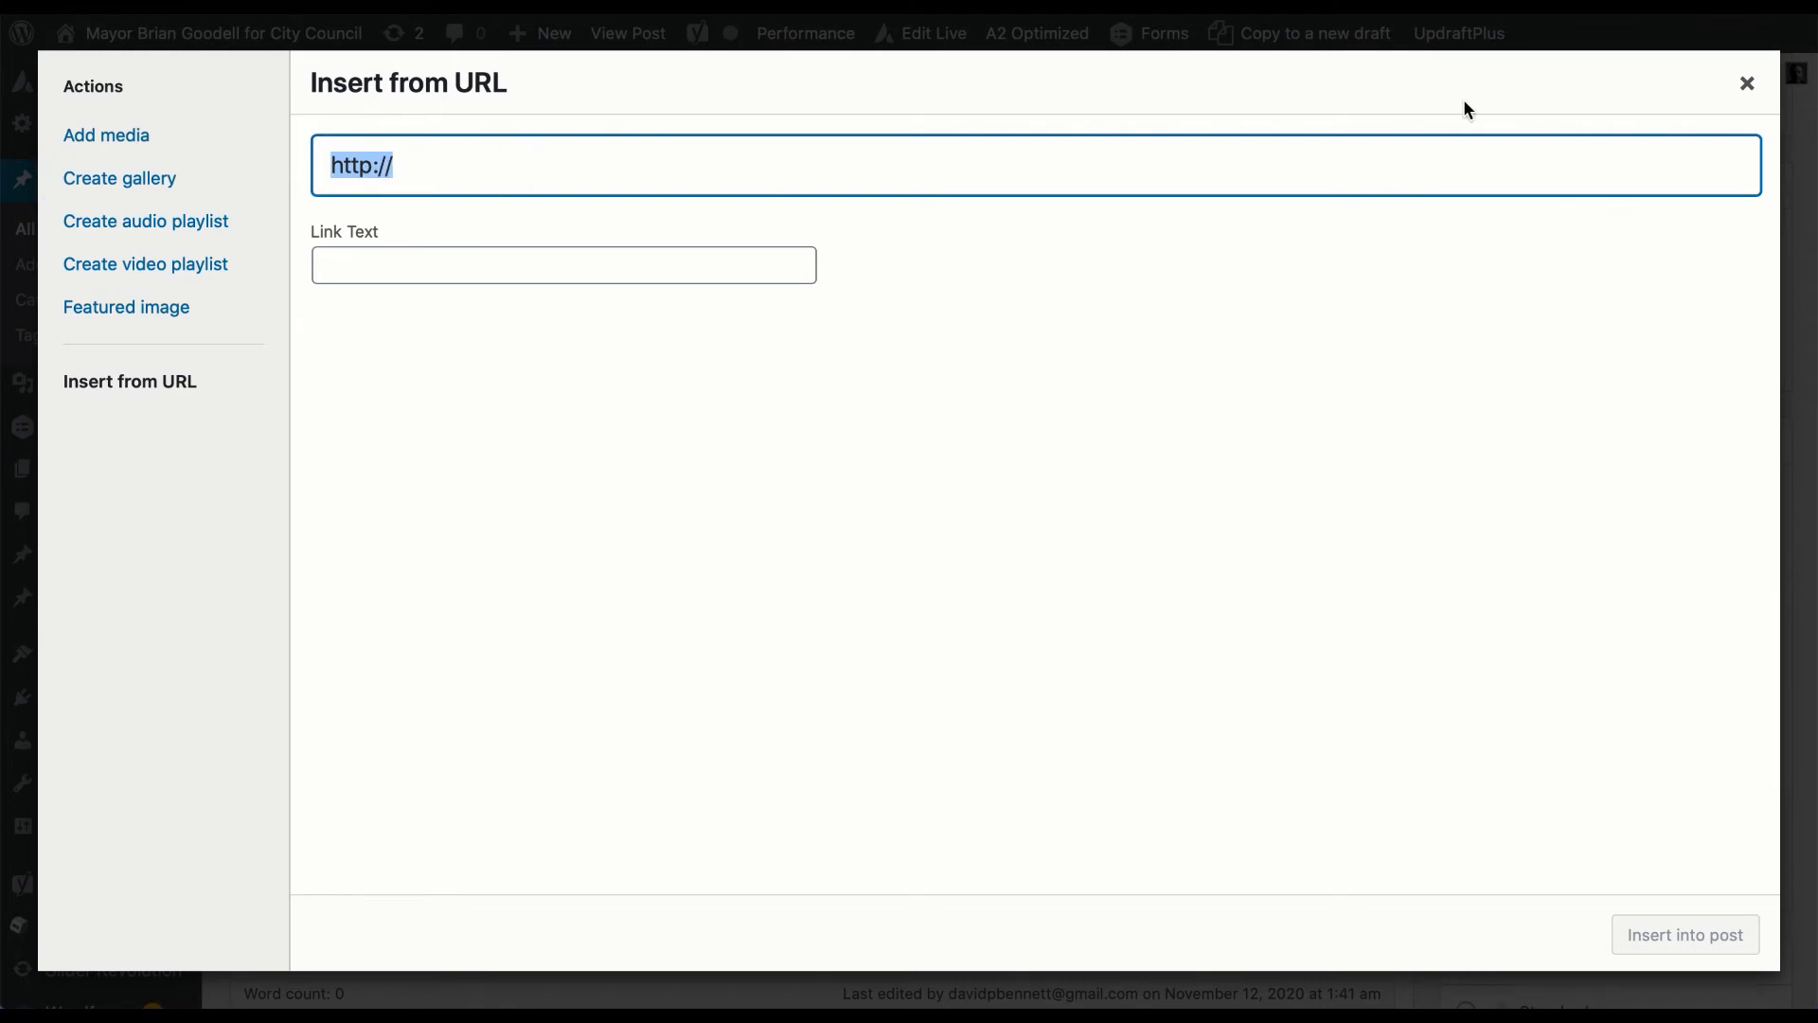
left_click(1747, 87)
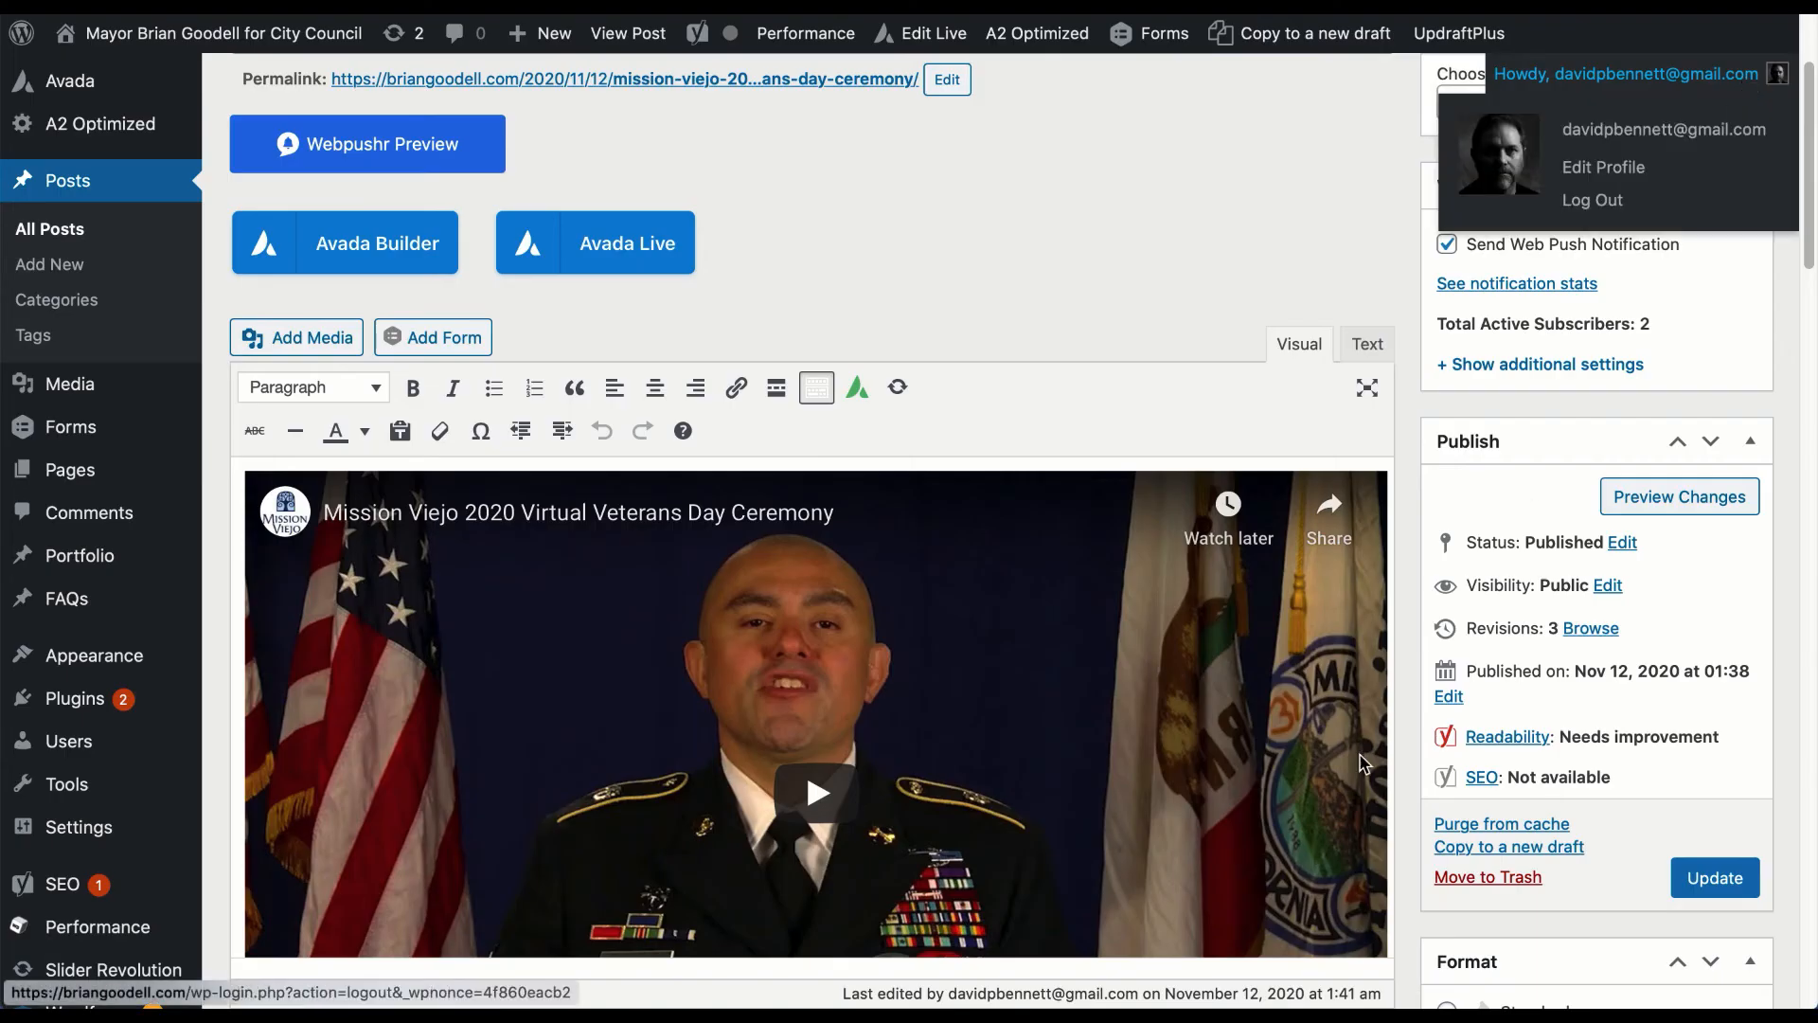
Check how the video post appears under In The News! on the live home page, and return to the post editor
scroll(1418, 693, "up", 3)
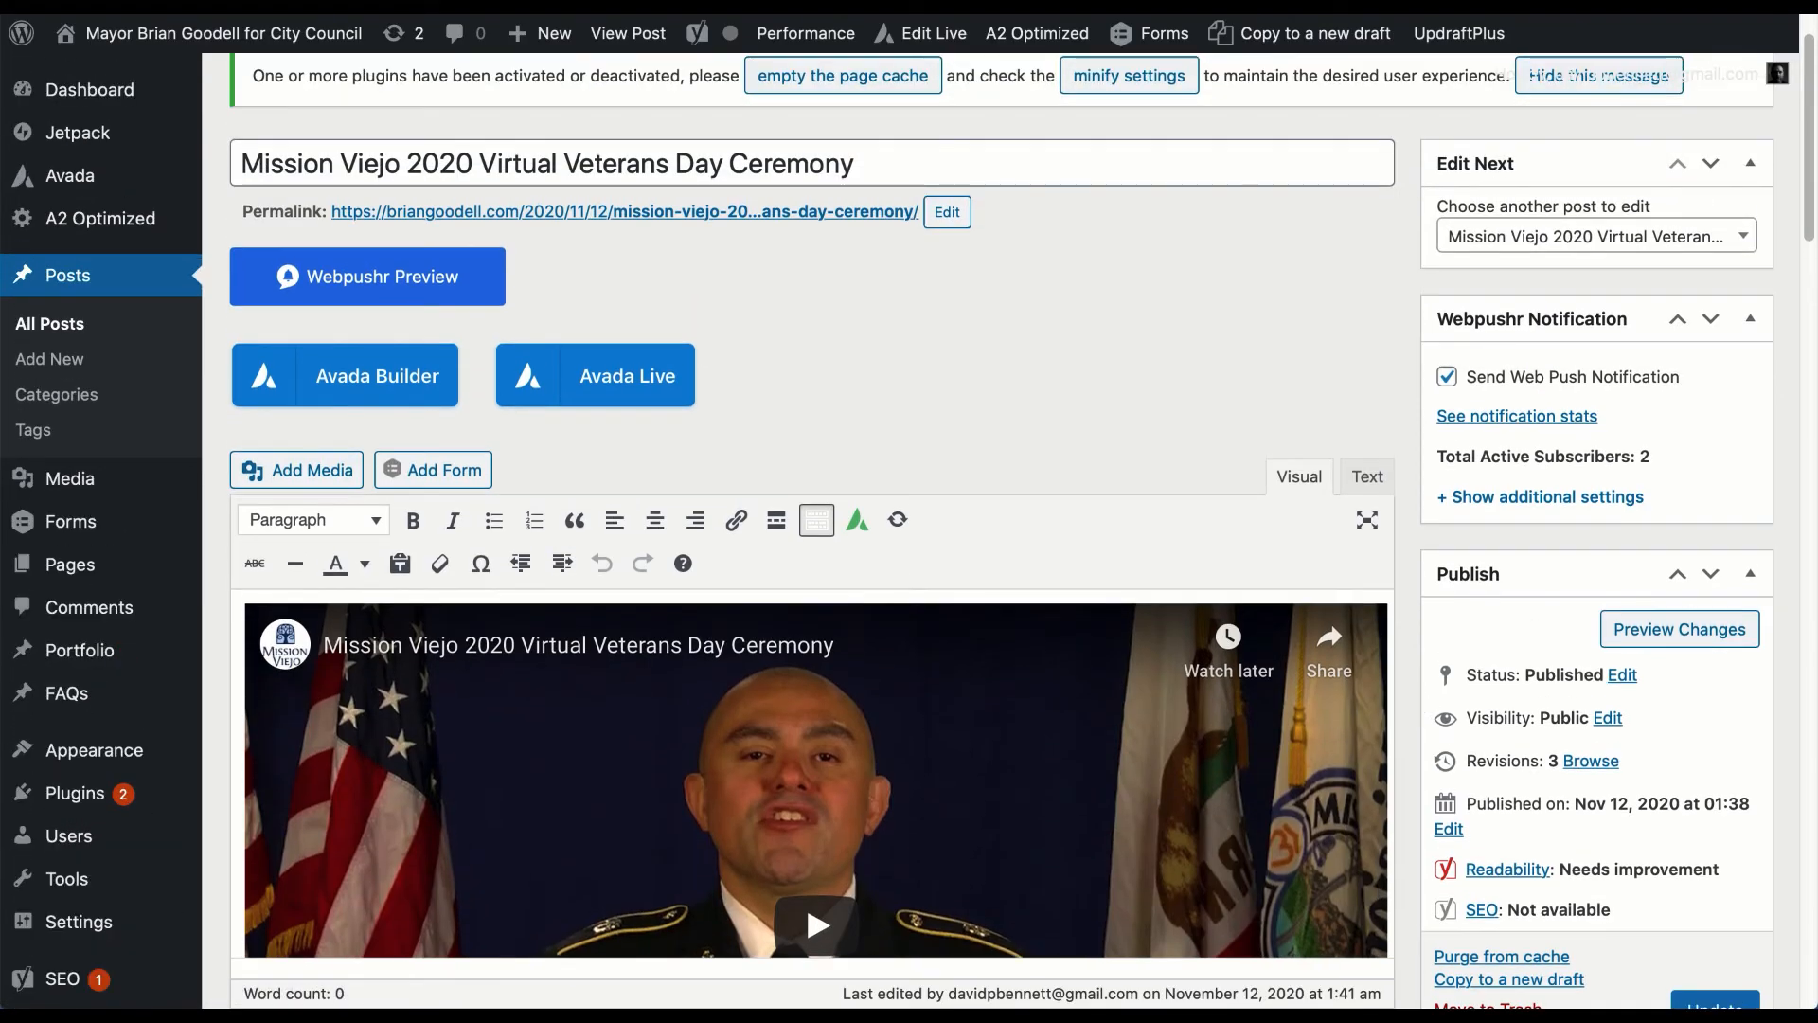
left_click(1029, 6)
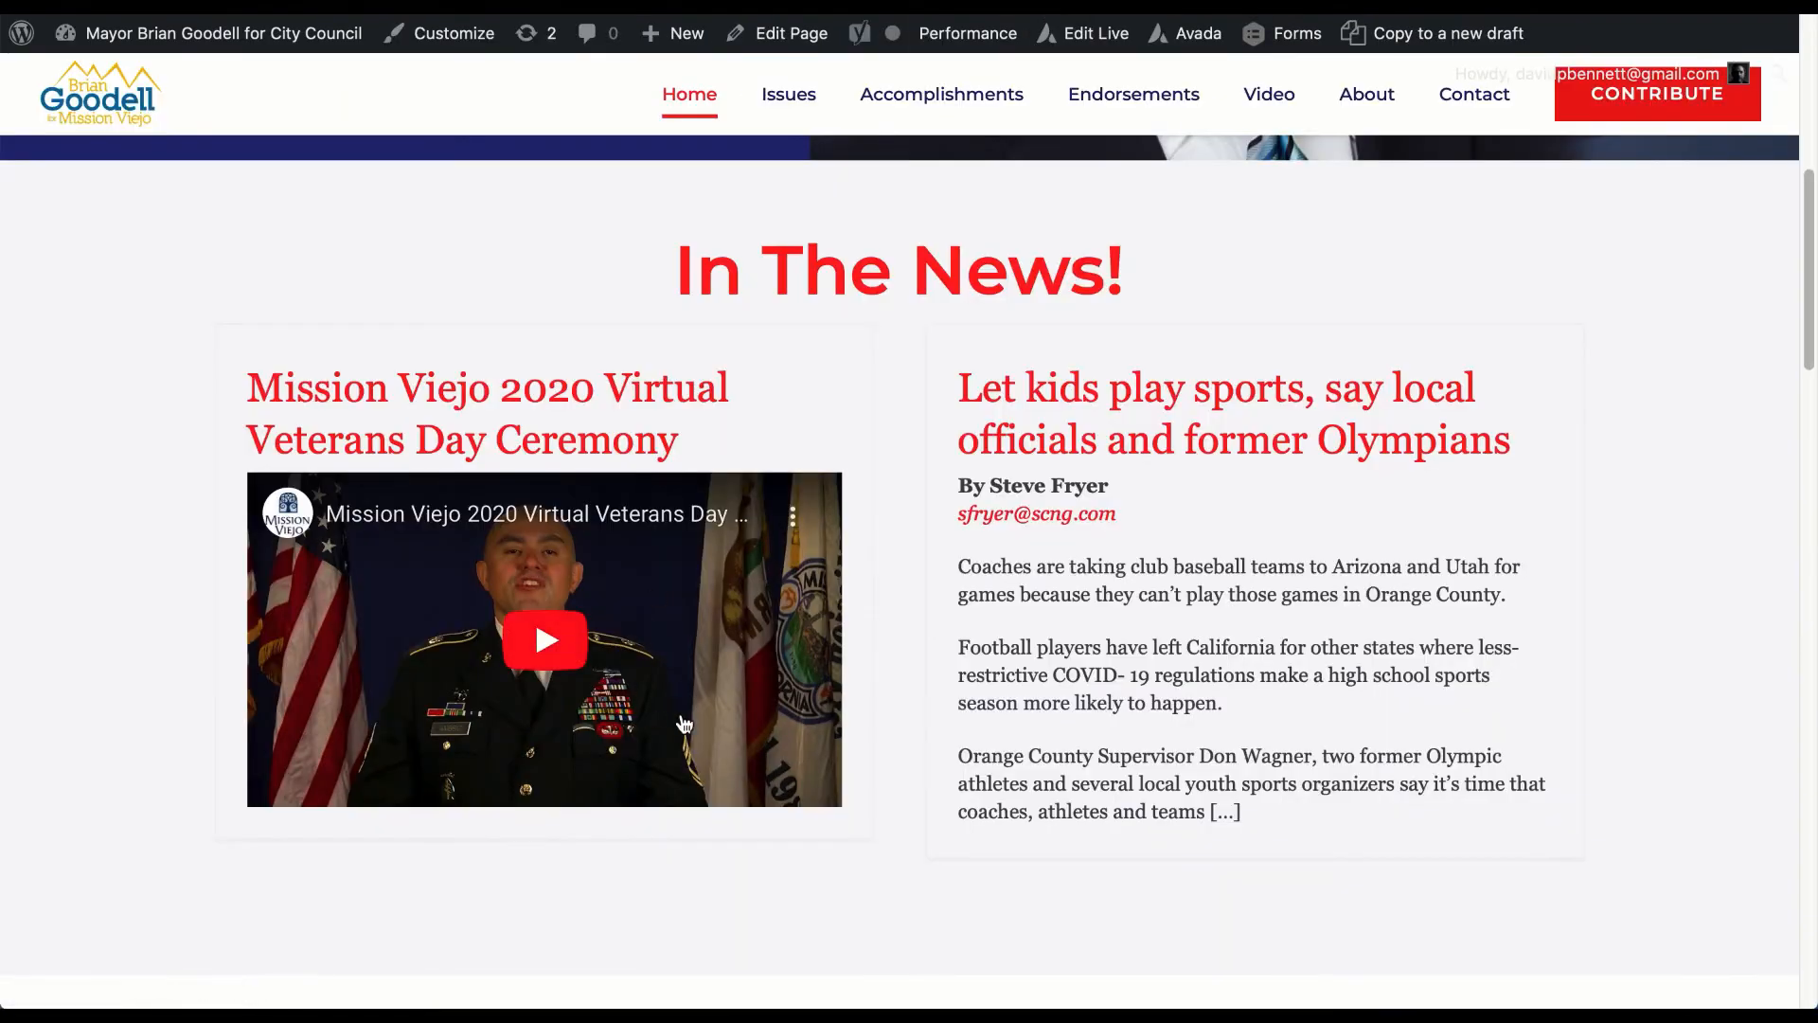
left_click(795, 10)
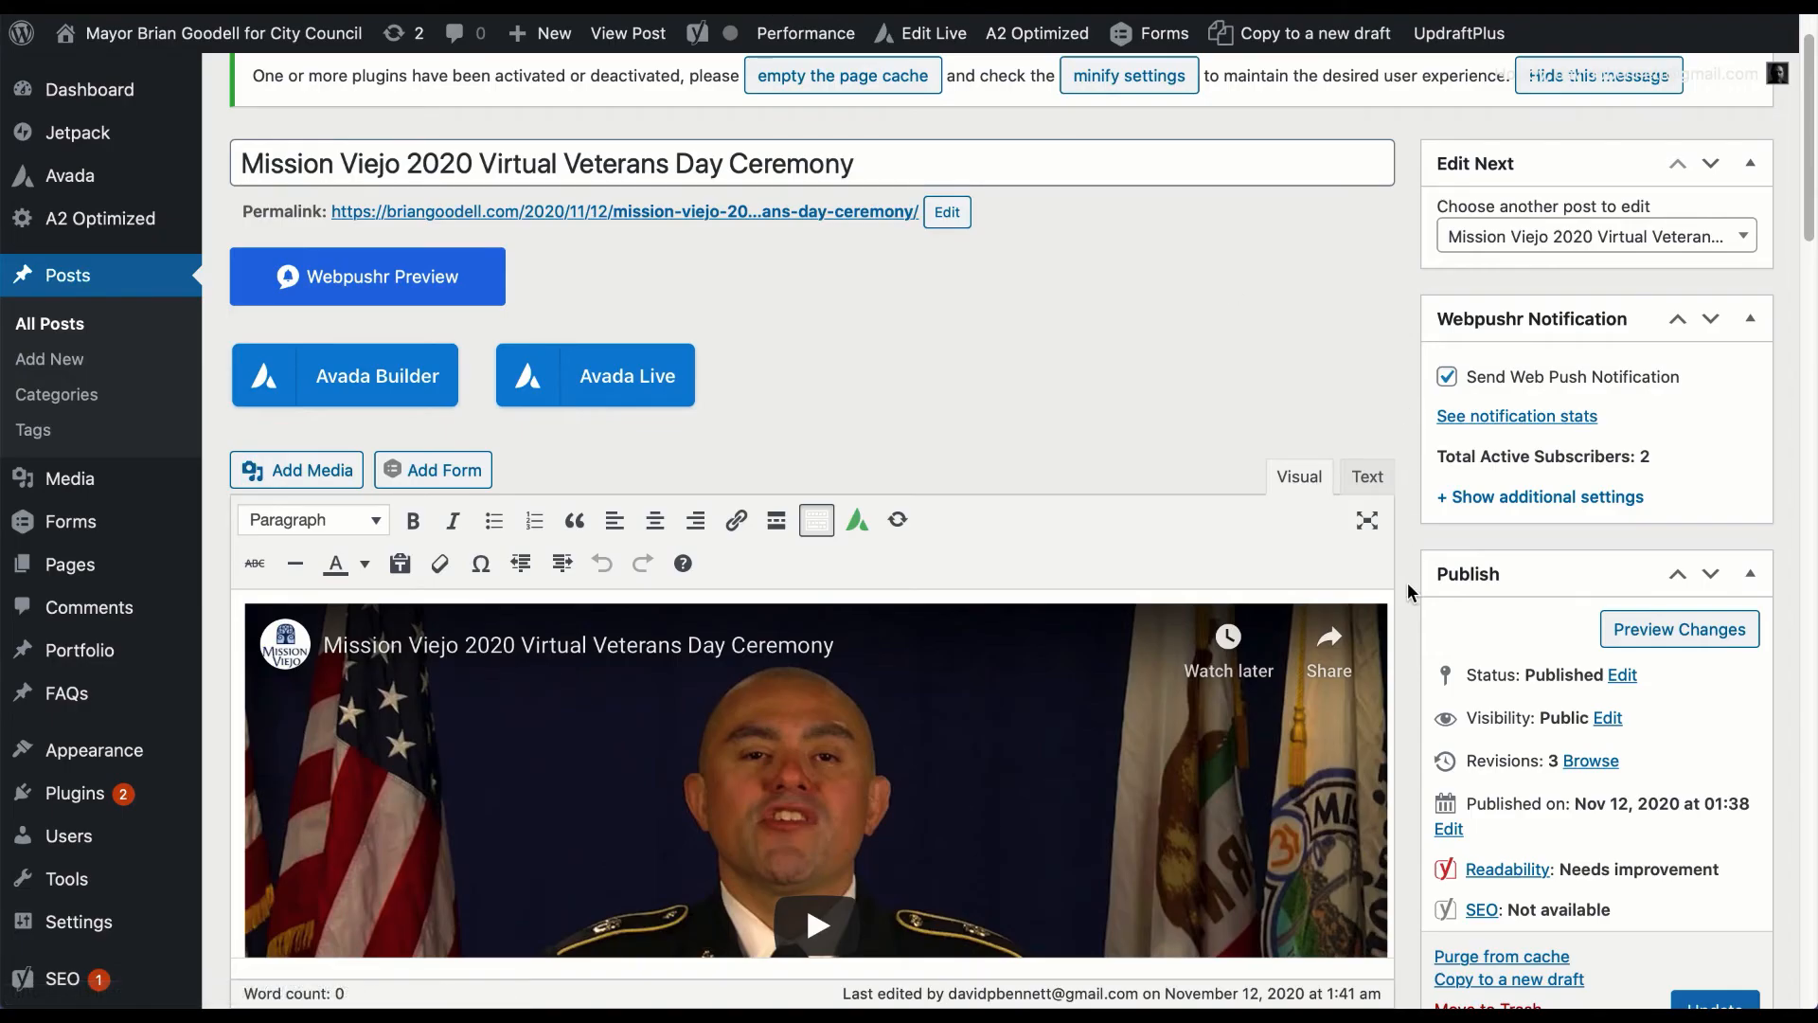
Review the video post's embedded content together with its publish and format settings
scroll(1408, 587, "down", 2)
scroll(1407, 583, "down", 5)
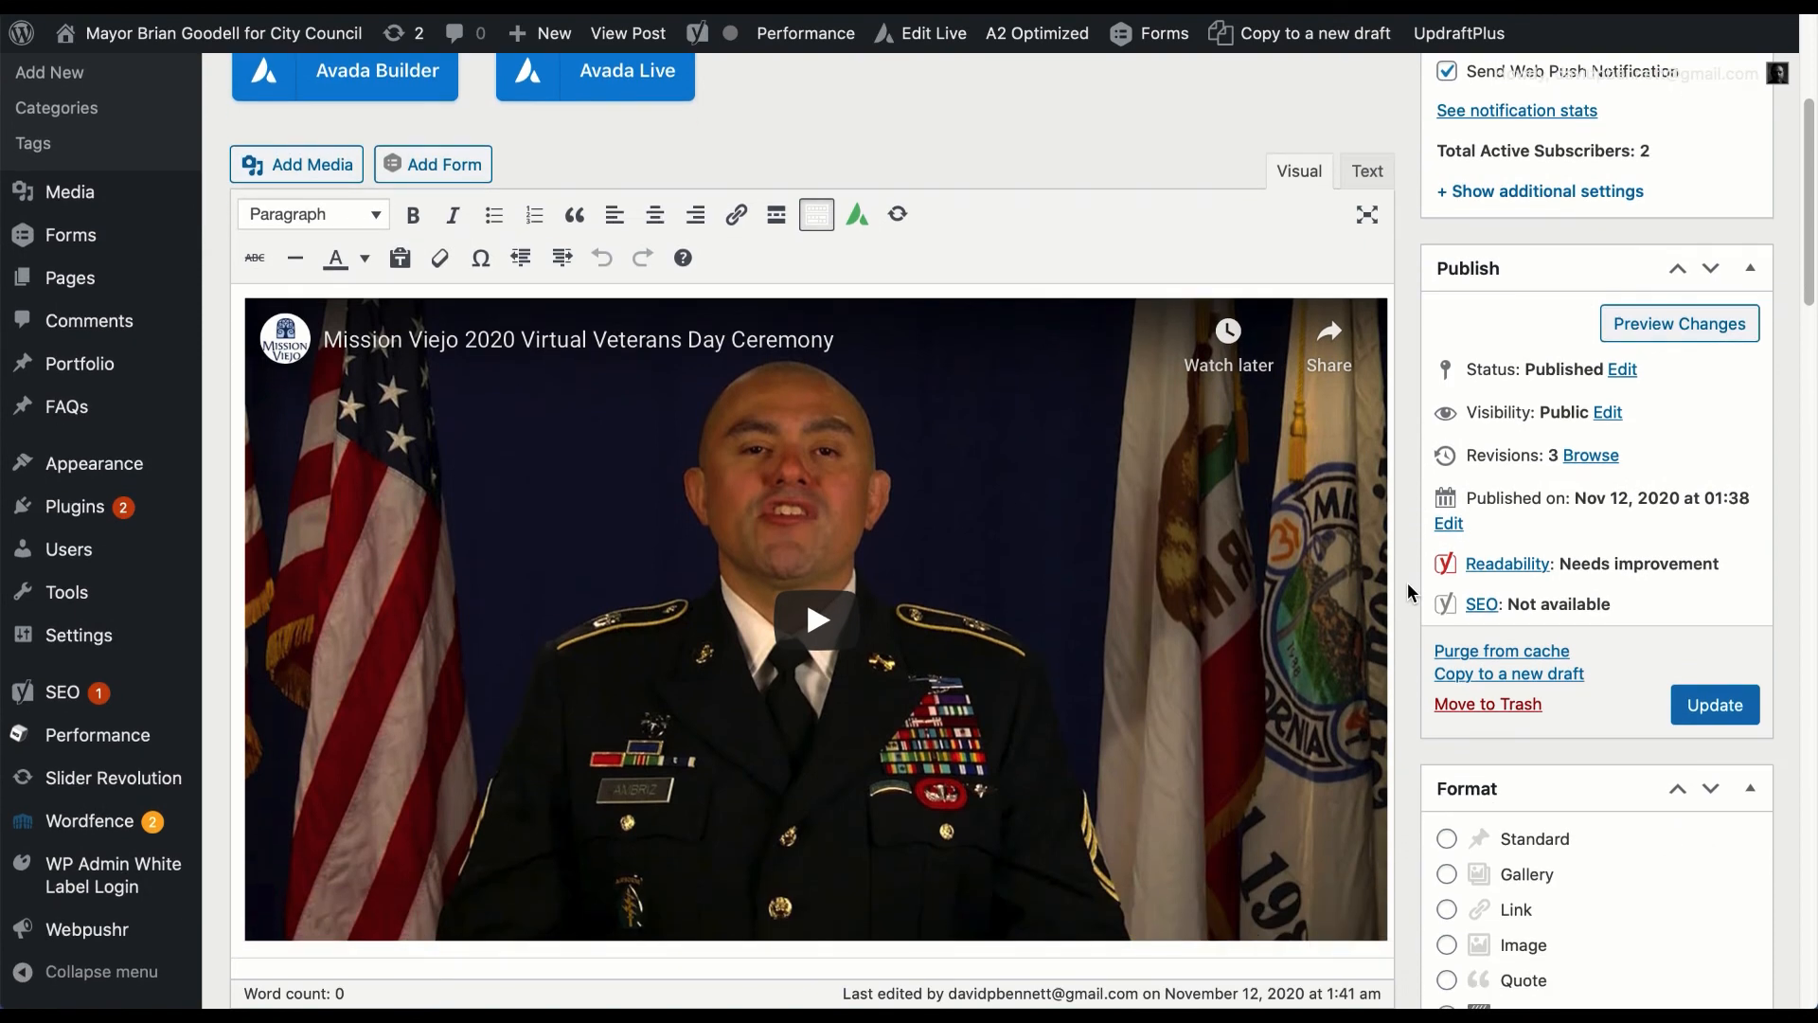
scroll(1401, 611, "down", 1)
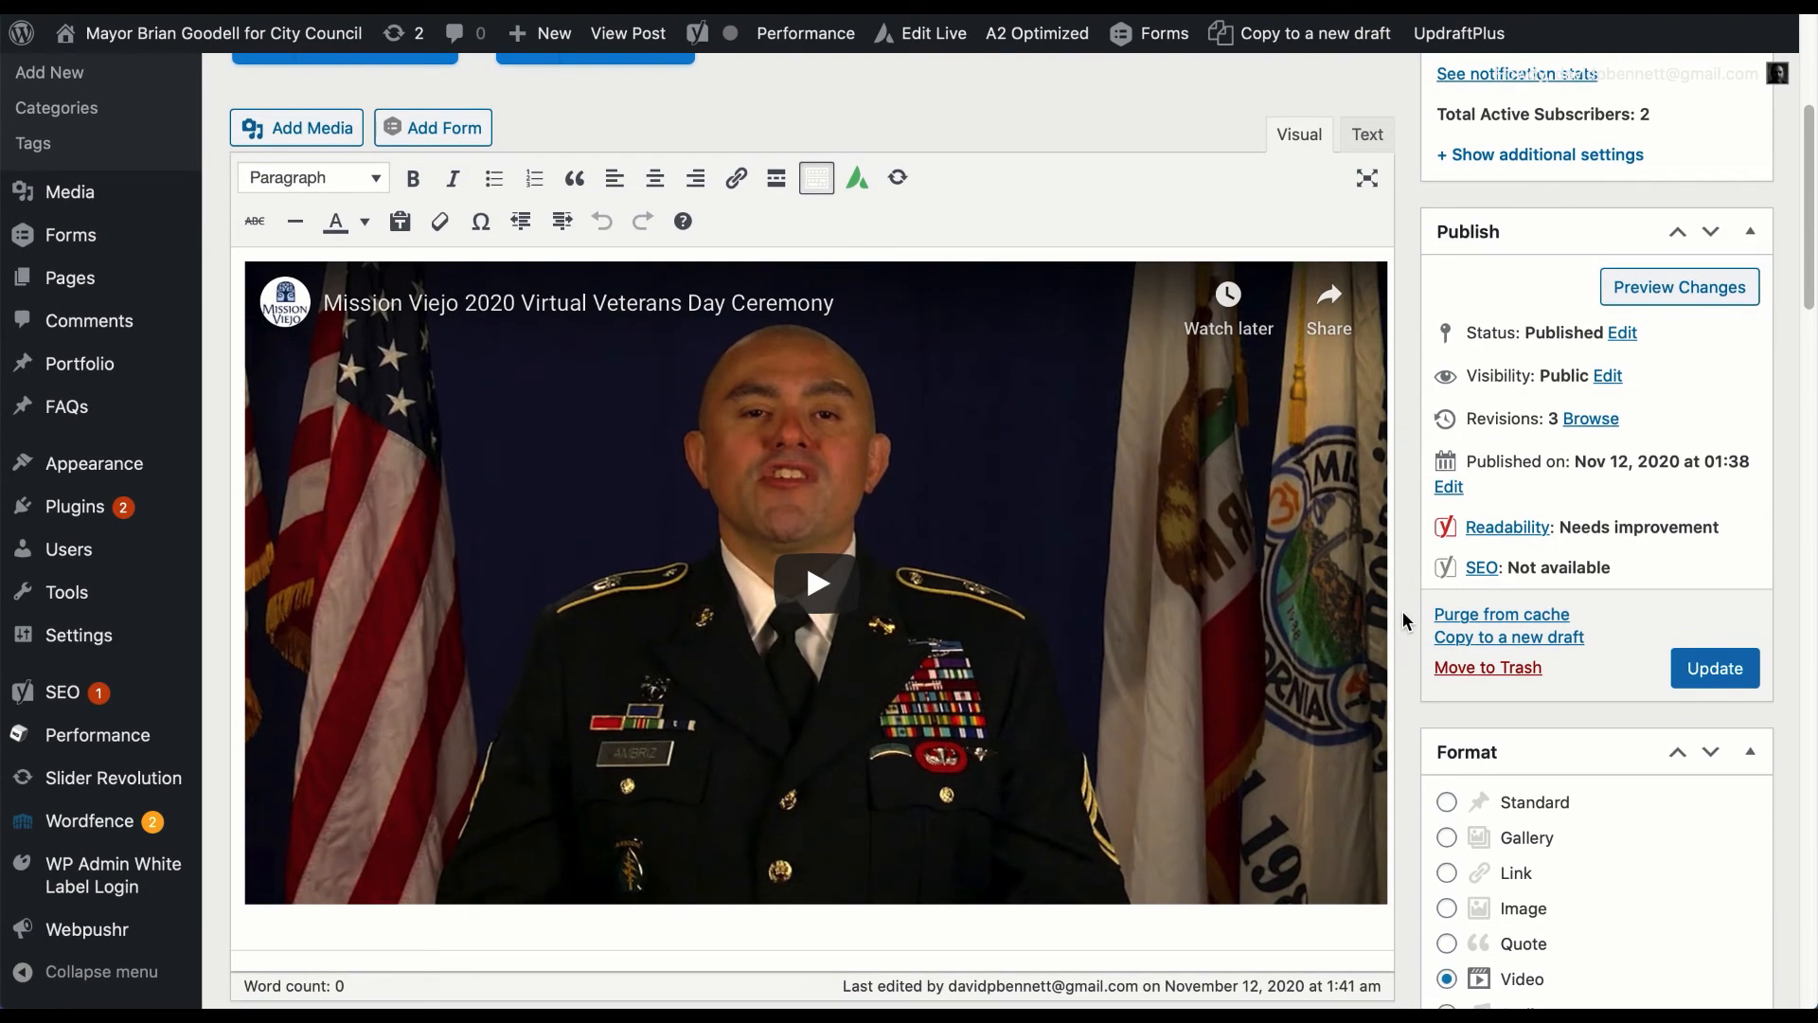
scroll(1402, 611, "up", 2)
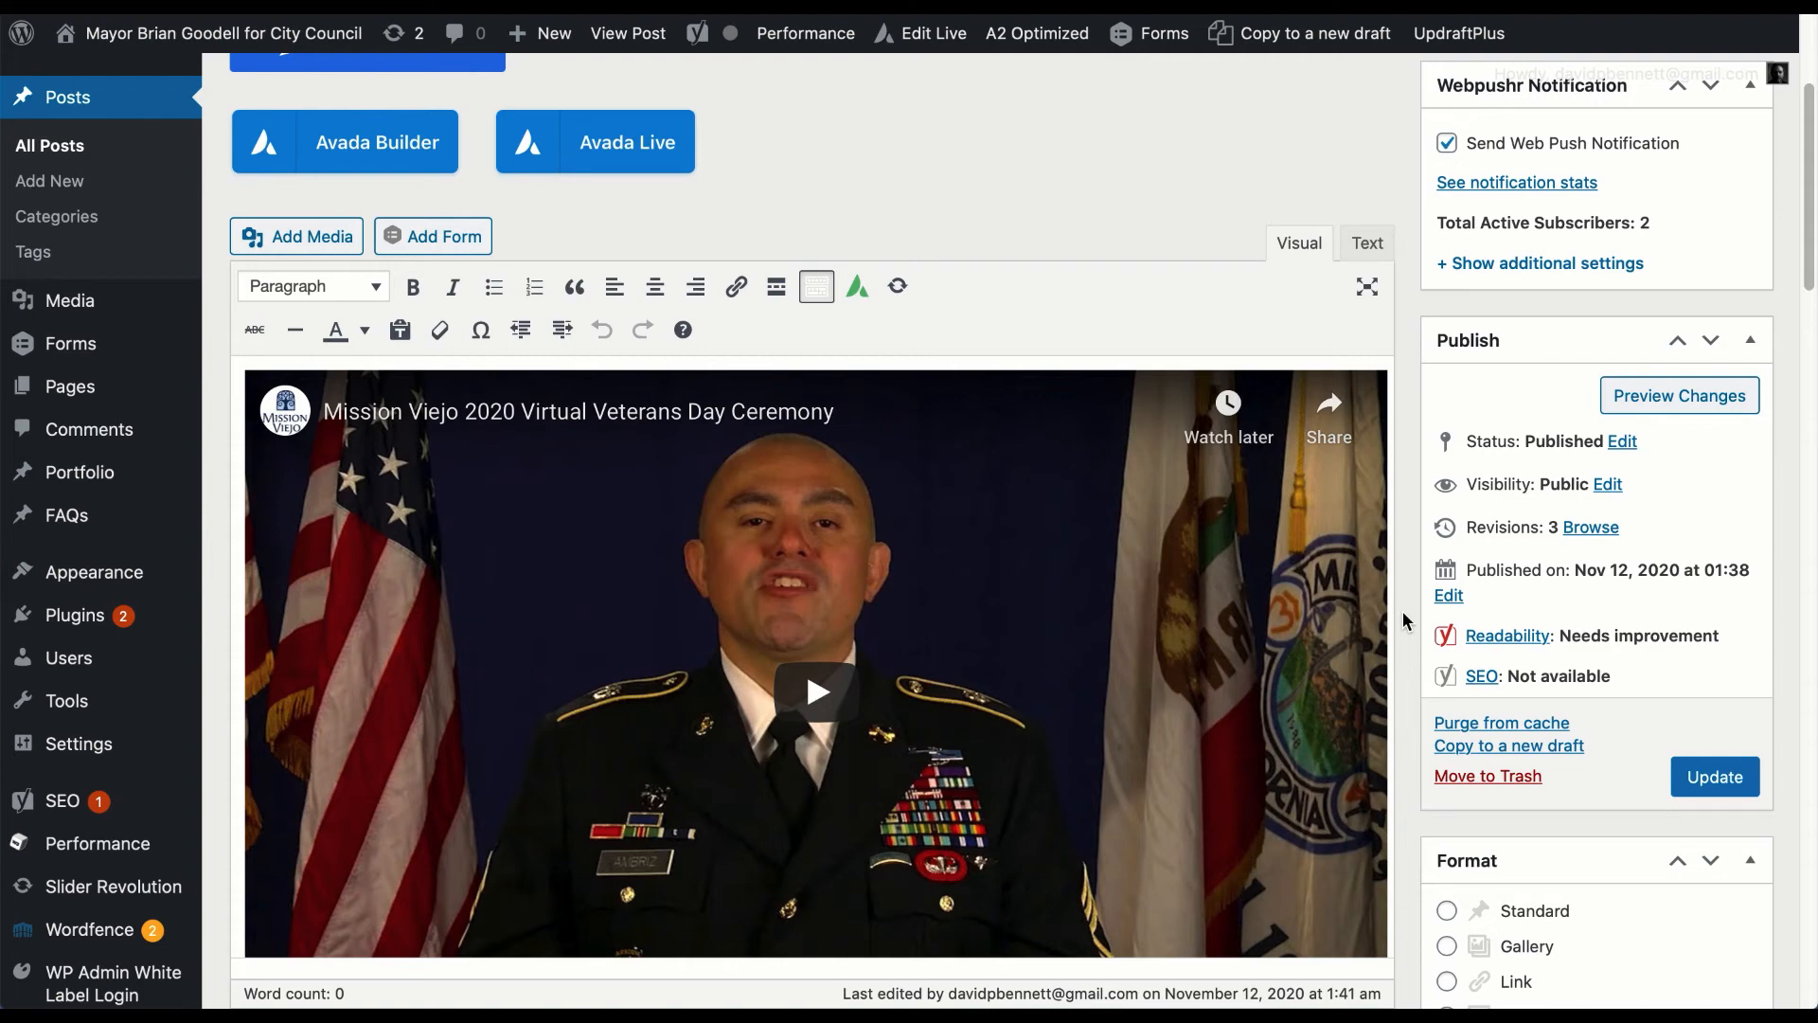
scroll(1404, 621, "down", 4)
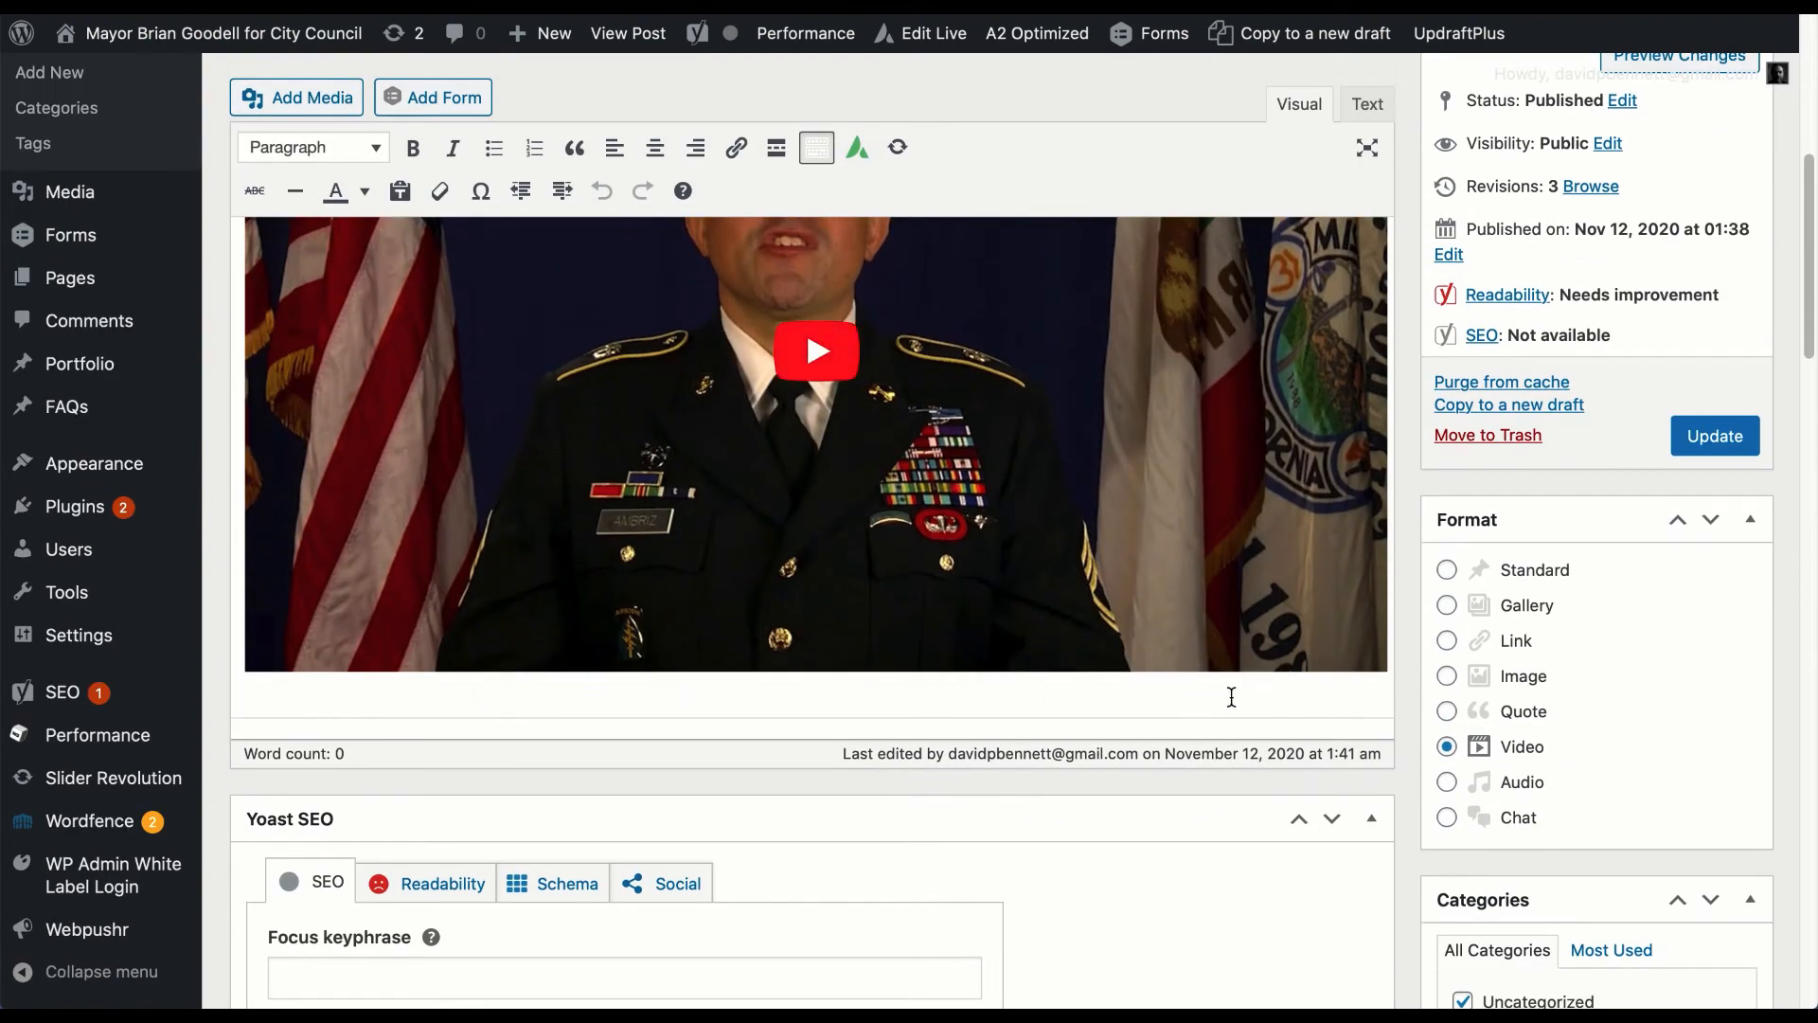
Add an empty paragraph below the embedded video in the post's content for additional text
left_click(1231, 697)
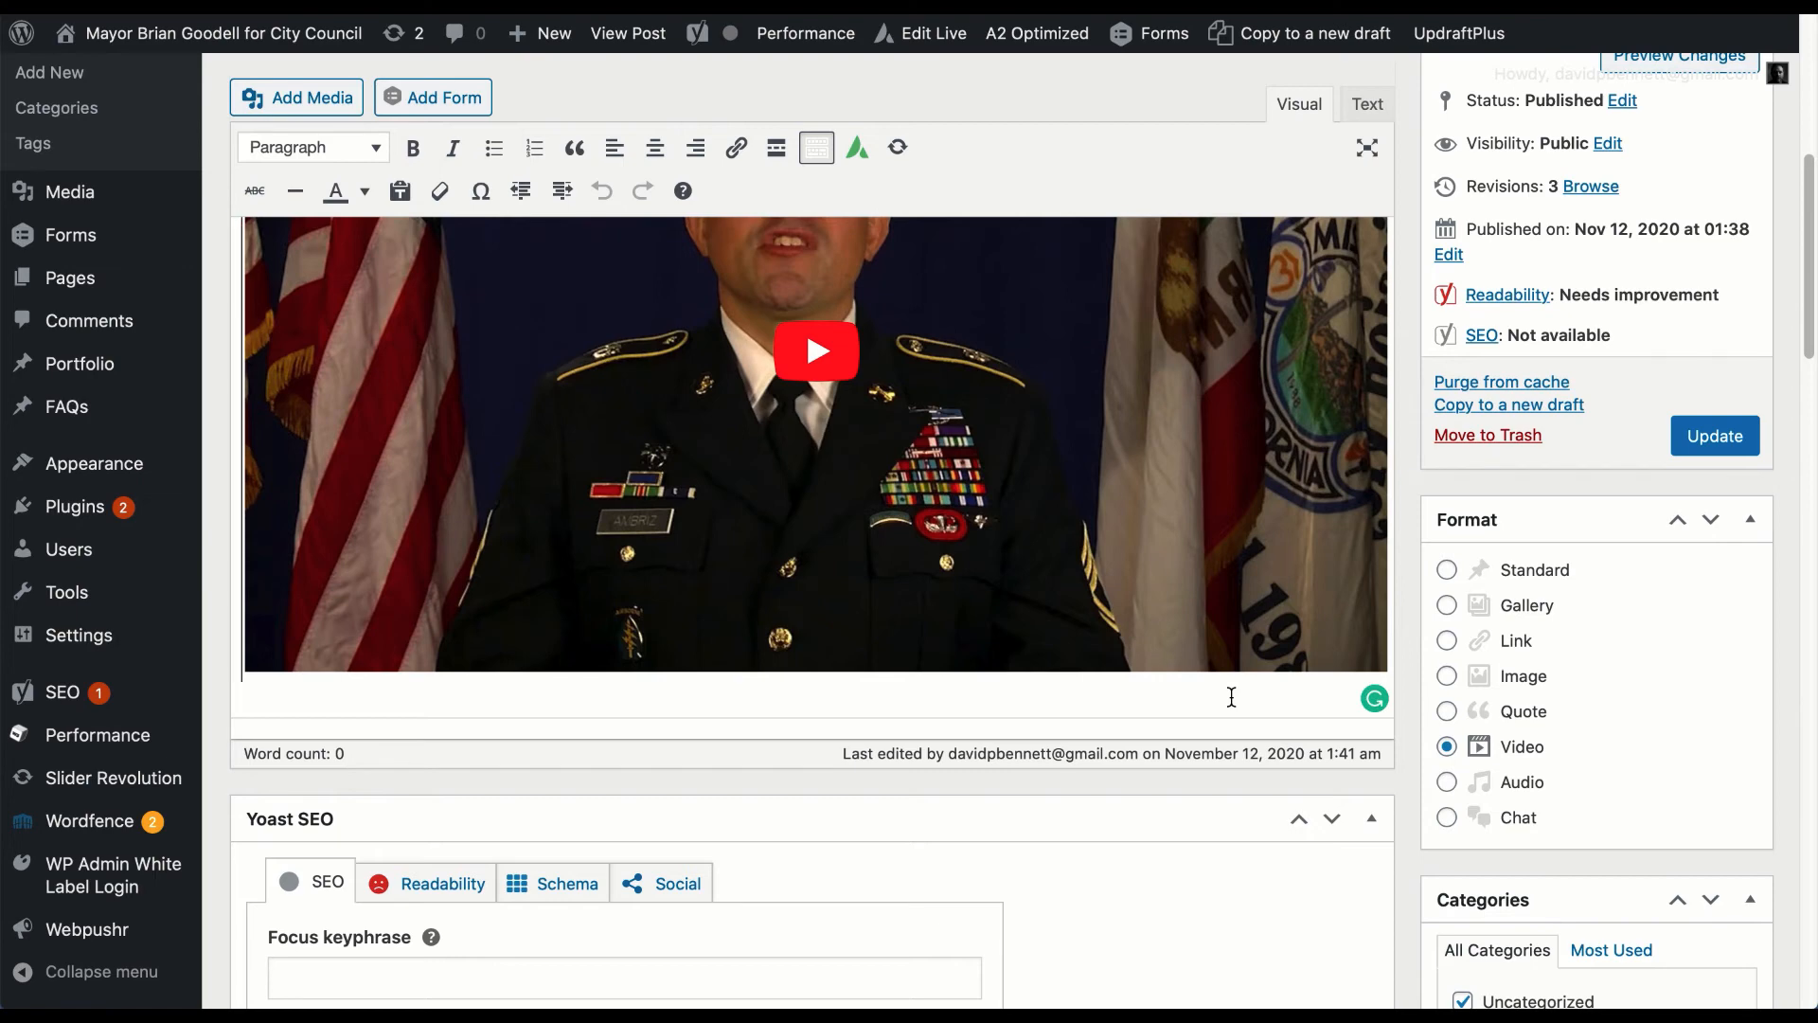
key("Right")
key("Right")
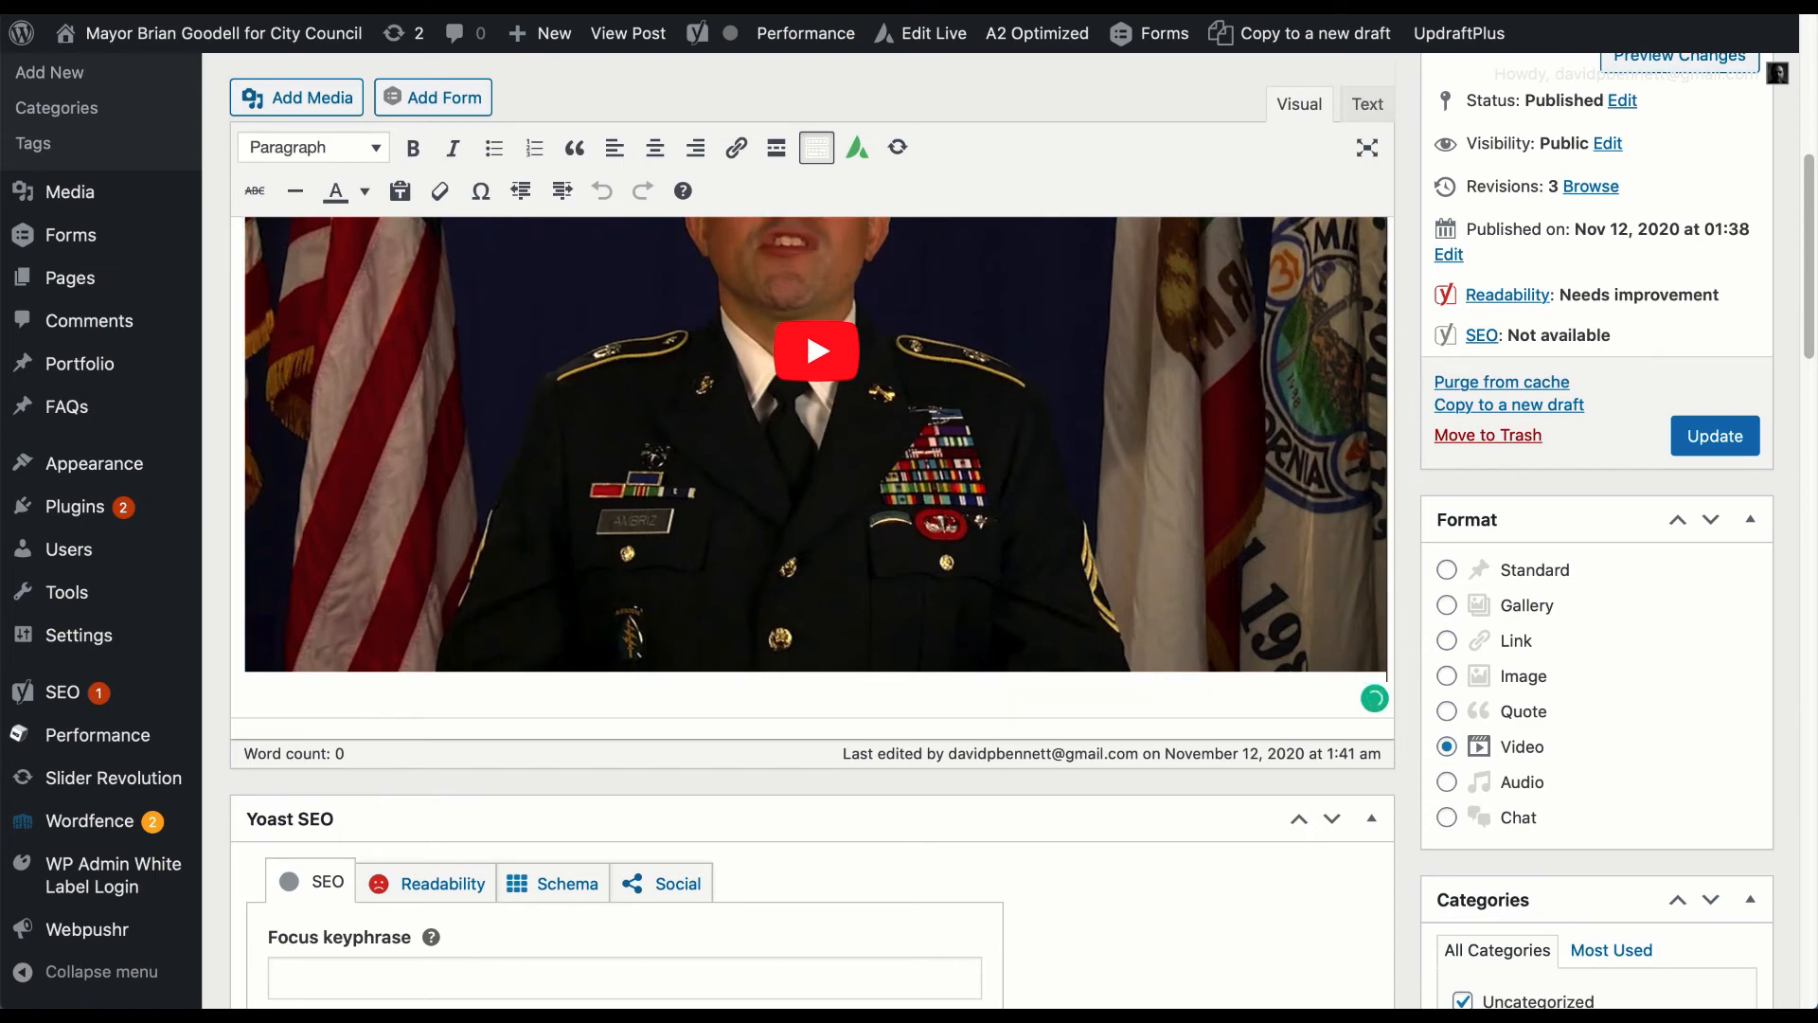
key("Return")
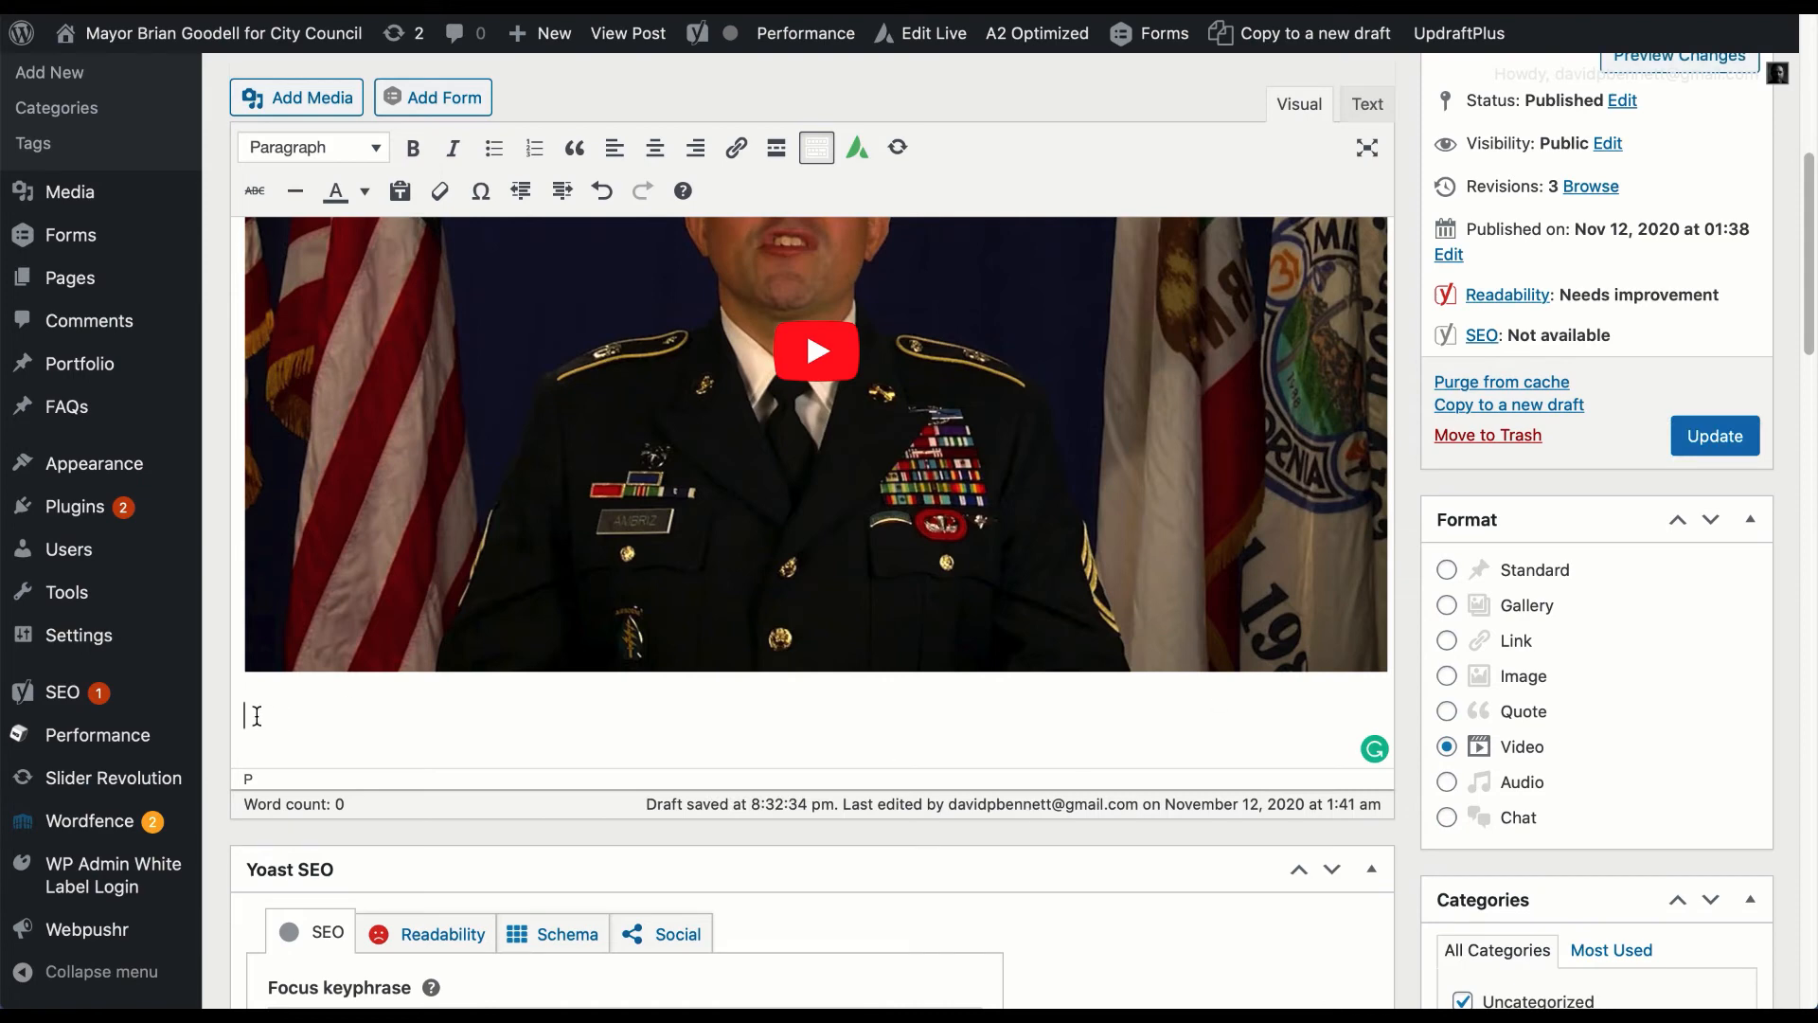
scroll(481, 722, "down", 1)
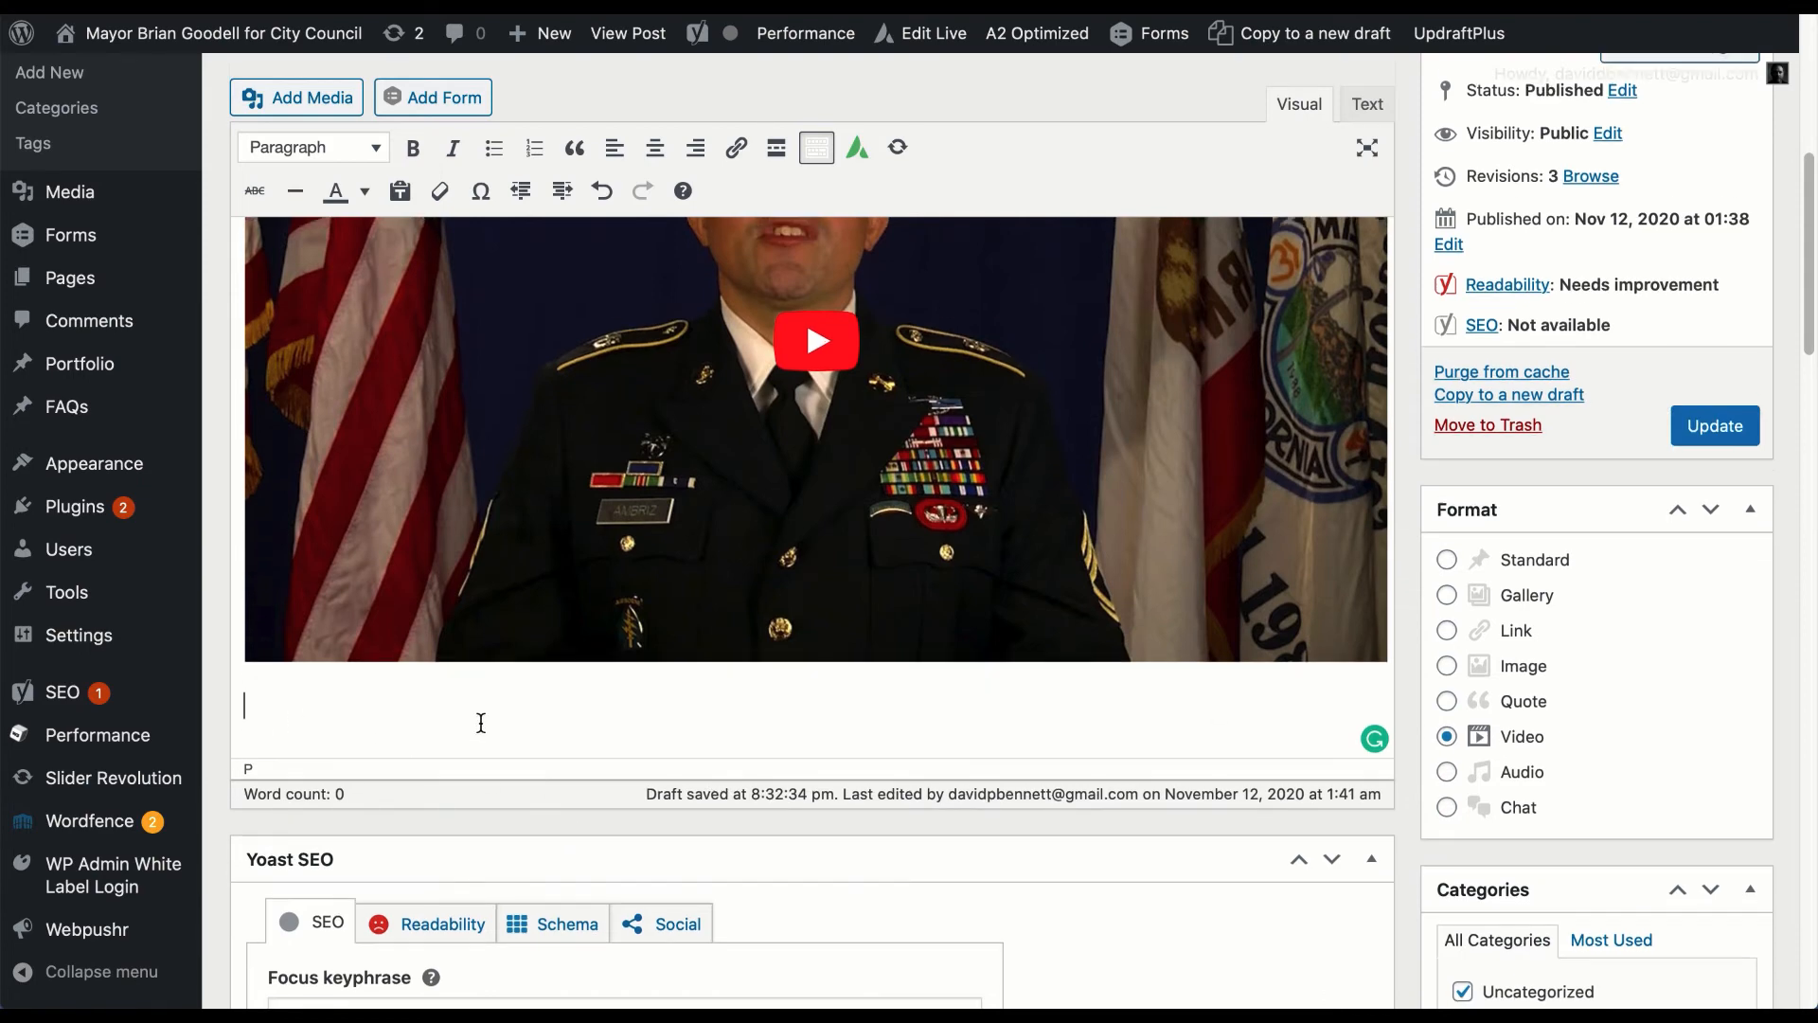
scroll(481, 722, "down", 2)
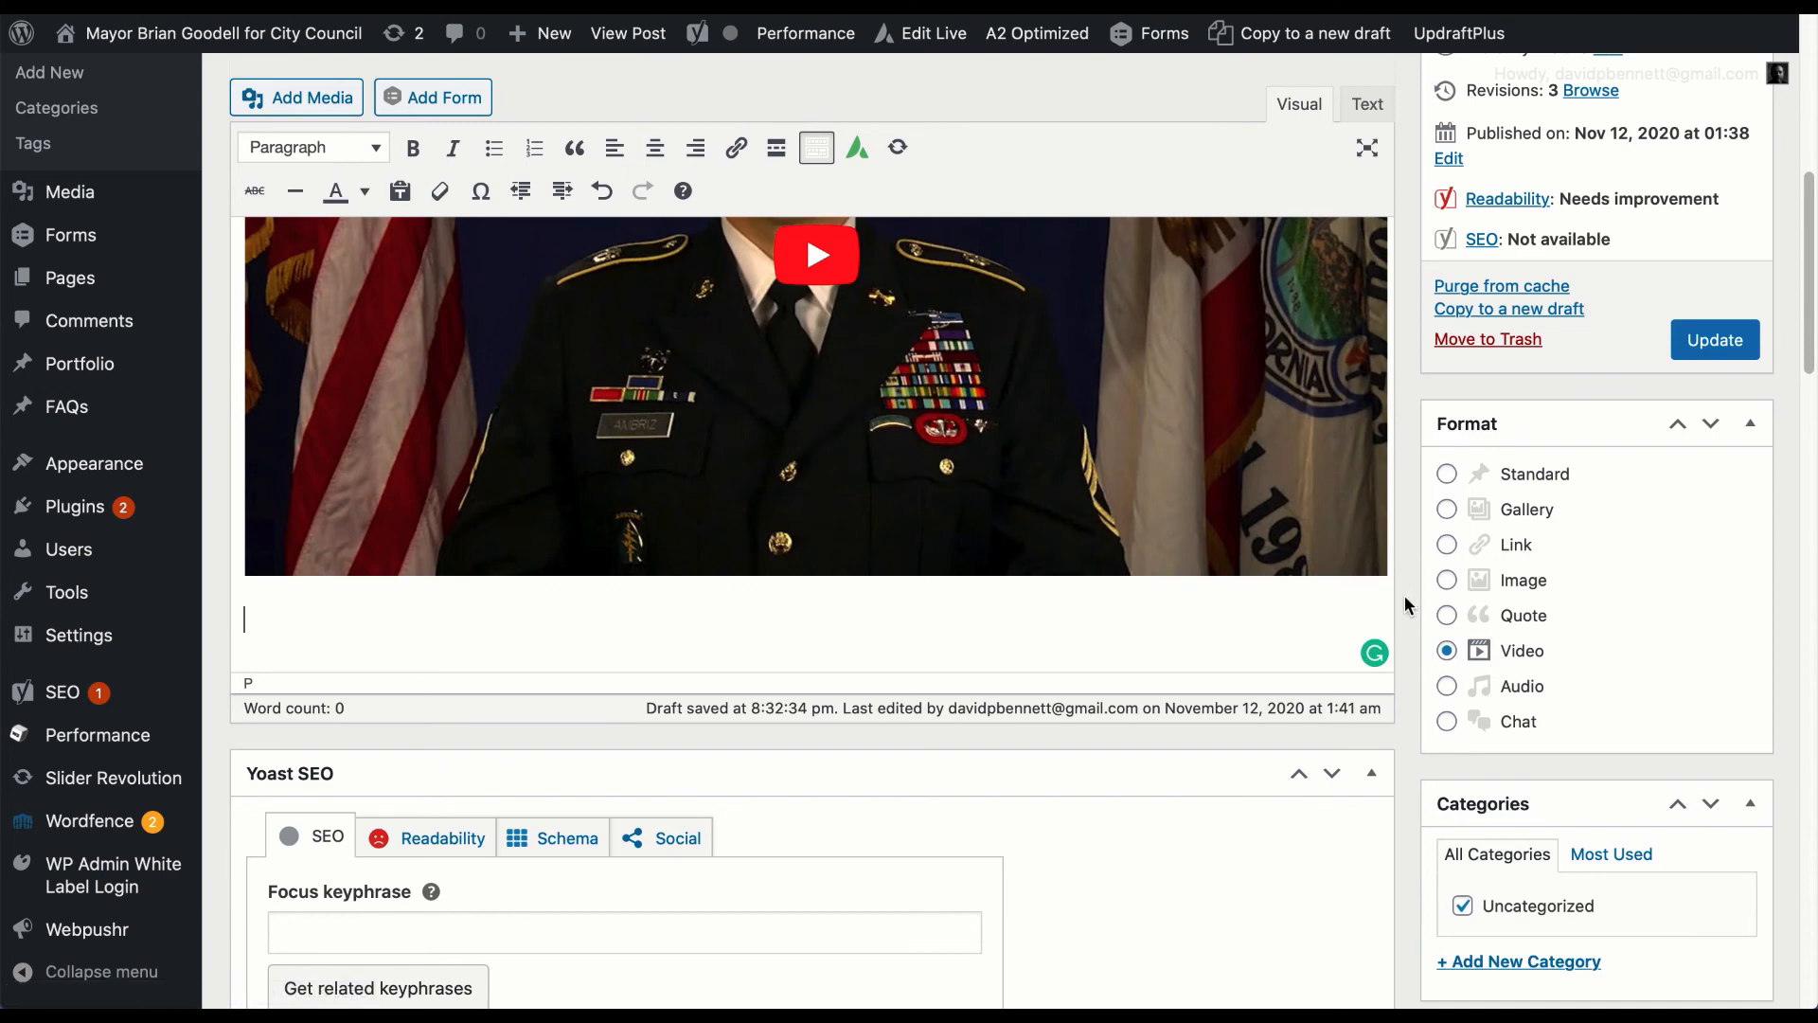
scroll(1405, 594, "up", 1)
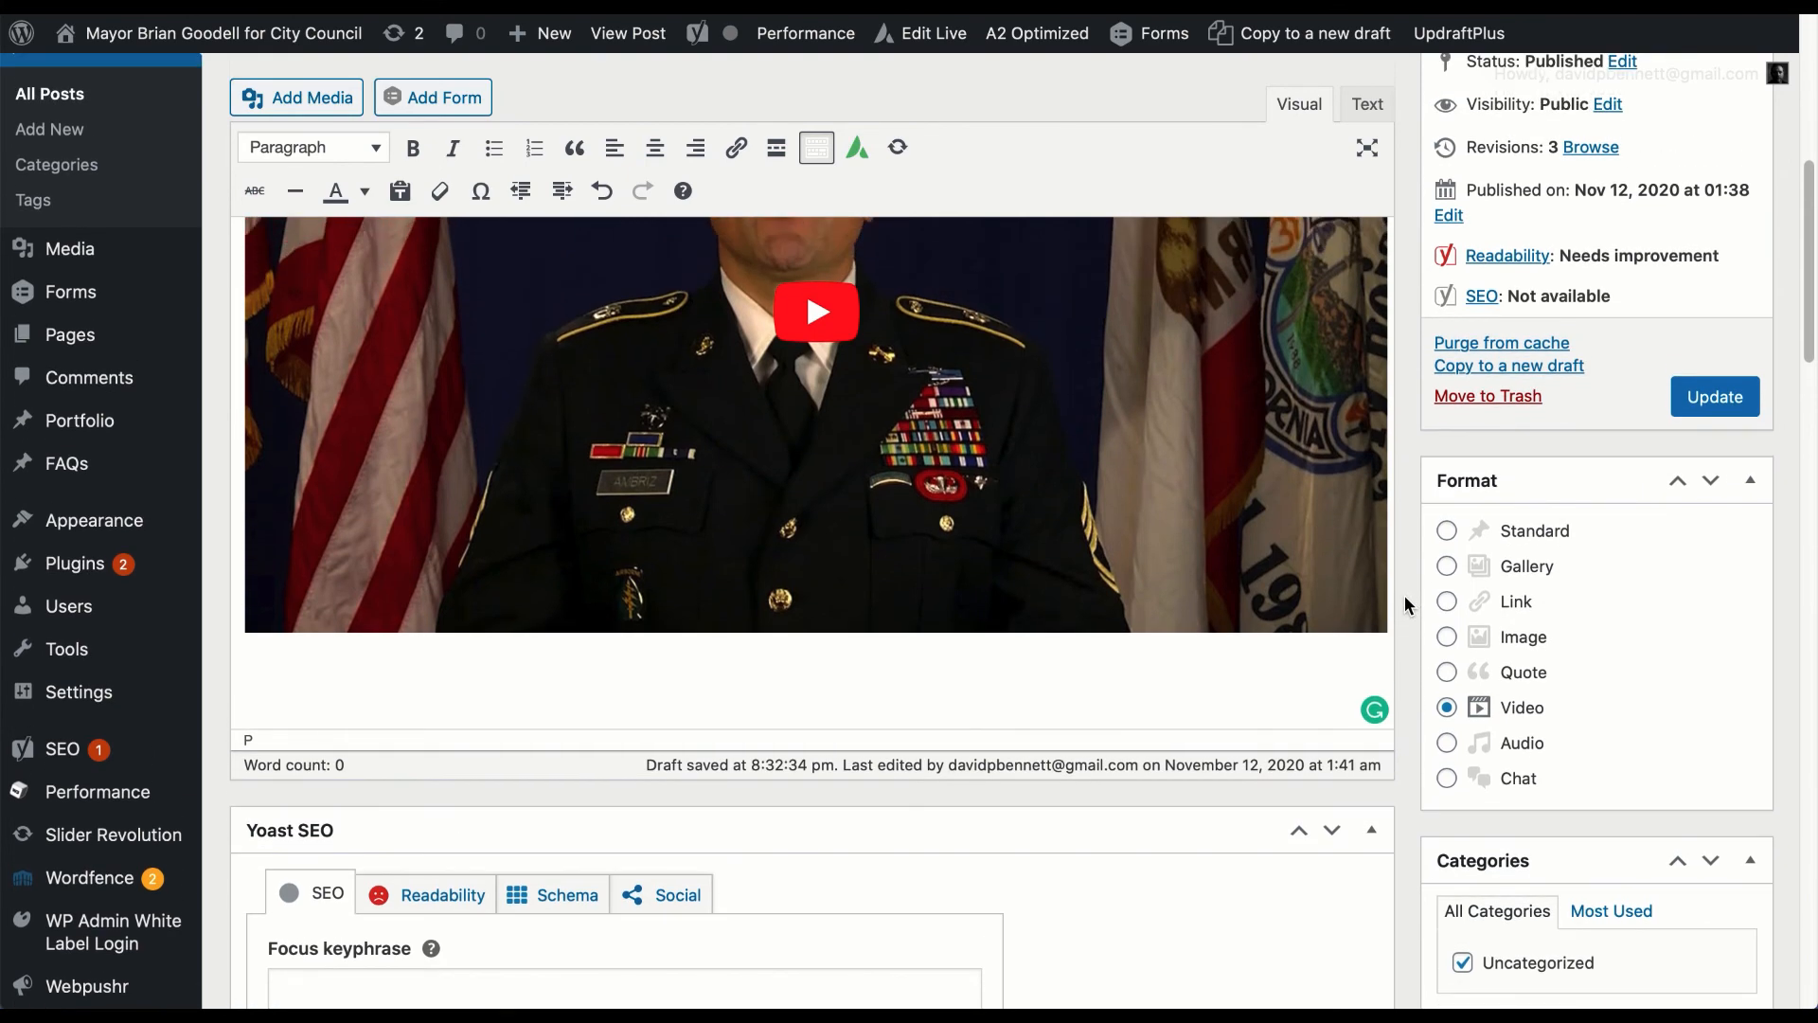
scroll(1405, 594, "up", 5)
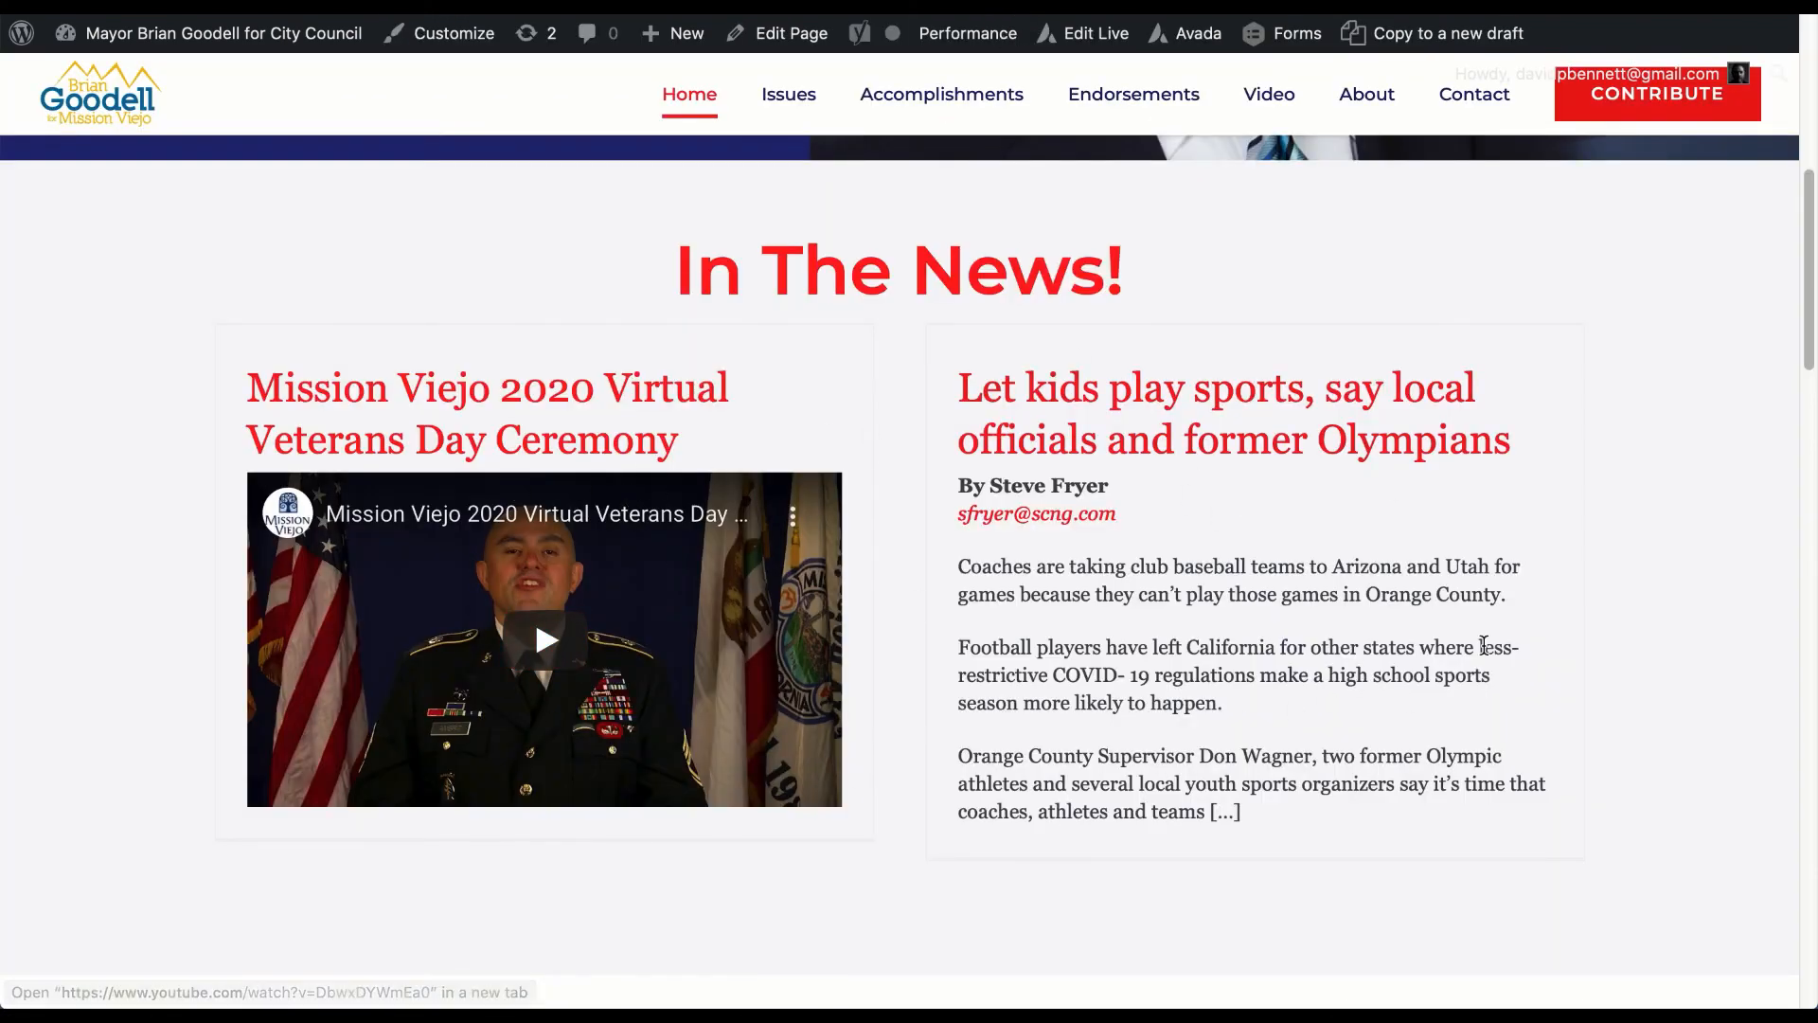
Review the live home page from the In The News! section down through Endorsements to the councilman's quote
scroll(694, 469, "down", 3)
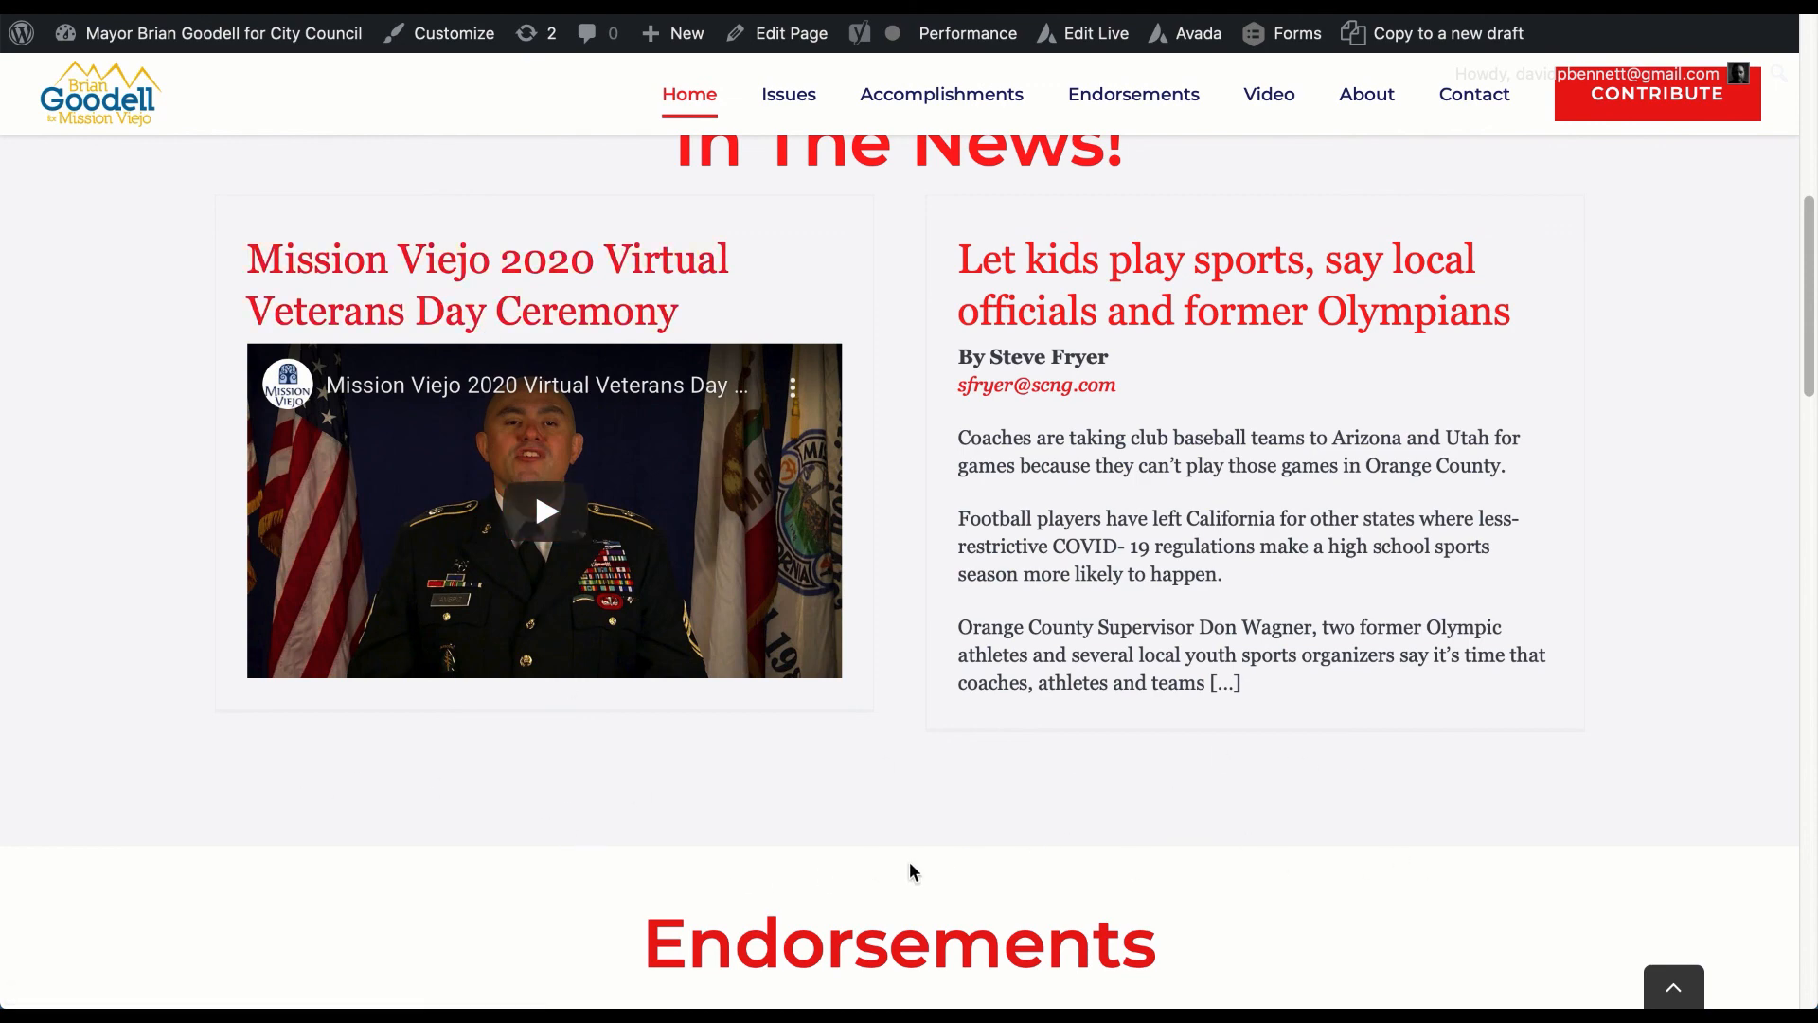
scroll(1405, 835, "down", 3)
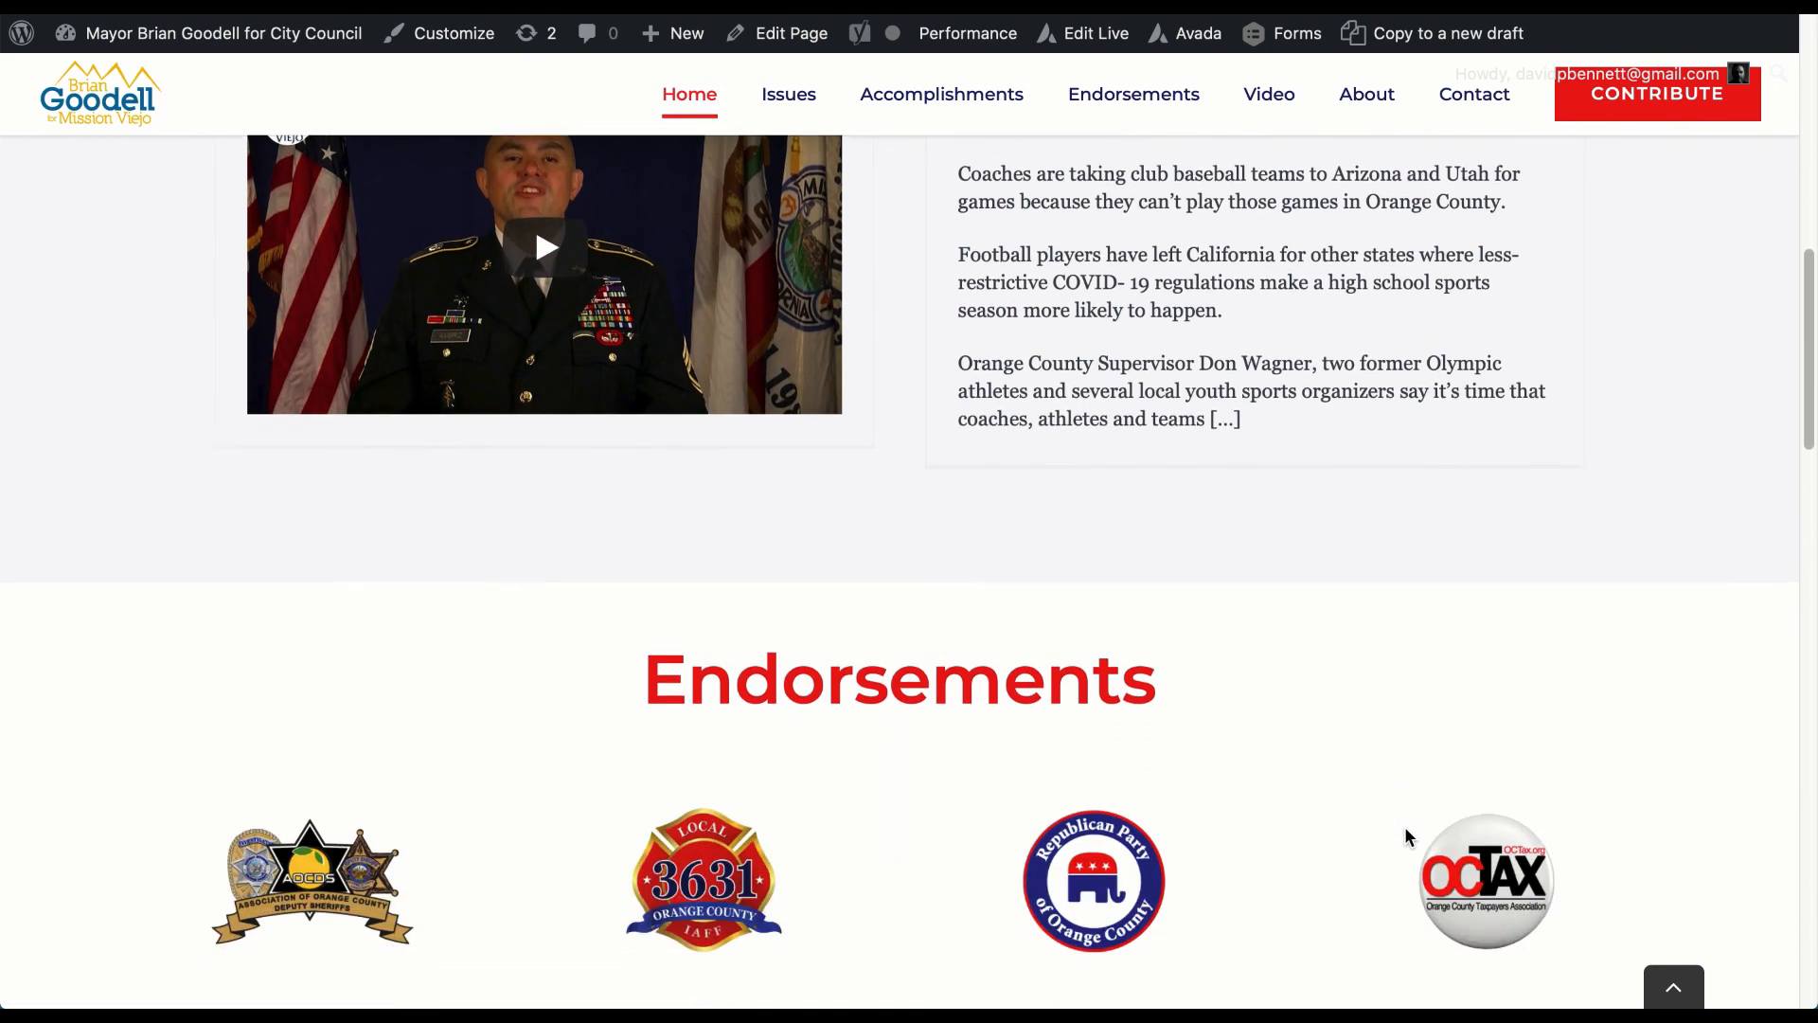
scroll(1405, 829, "down", 4)
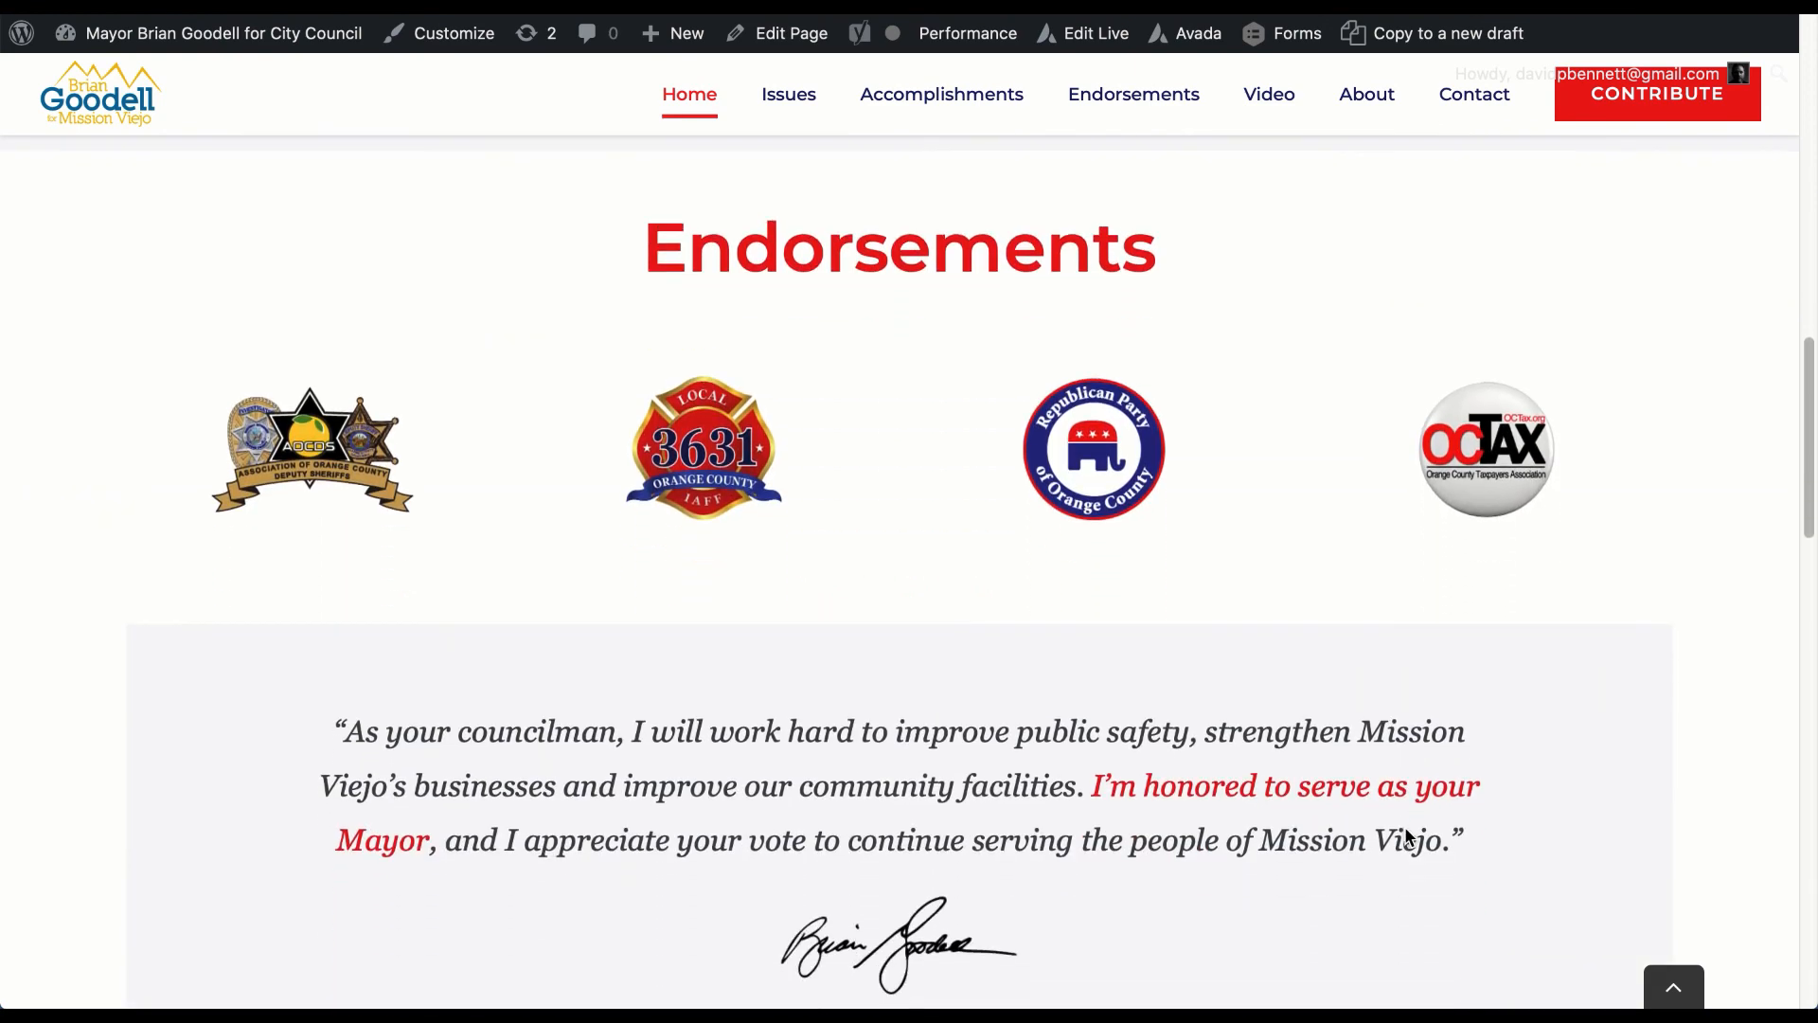